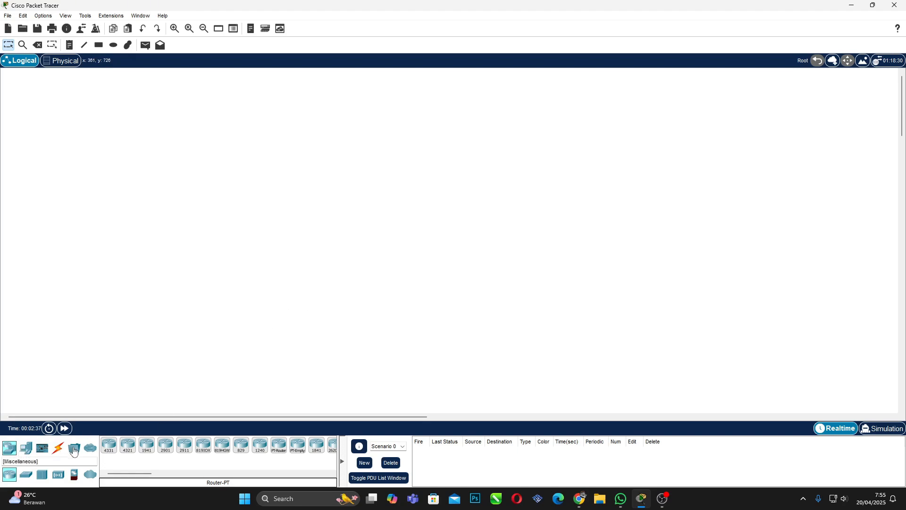
Place three PT-Router devices in a triangle, with Router0 and Router1 level and Router2 above between them.
{"action": "left_click_drag", "start_coordinate": [282, 456], "coordinate": [234, 241]}
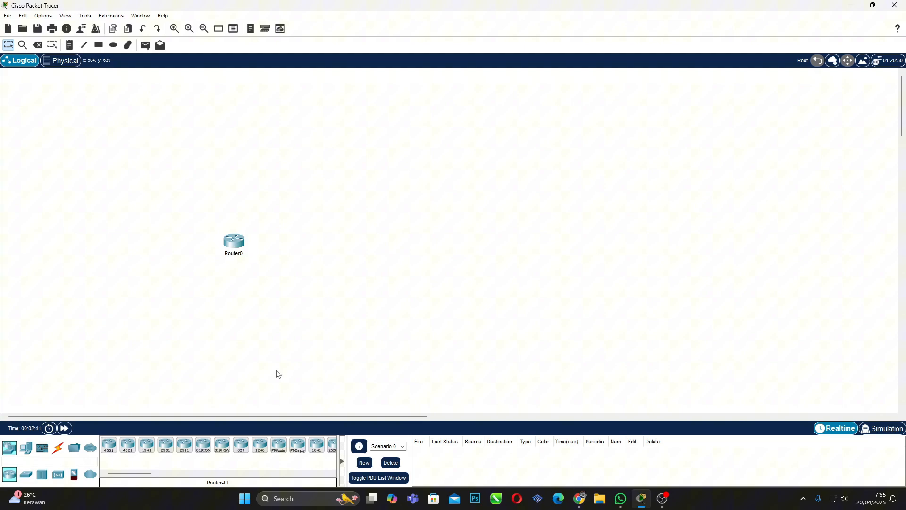
{"action": "left_click", "coordinate": [273, 448]}
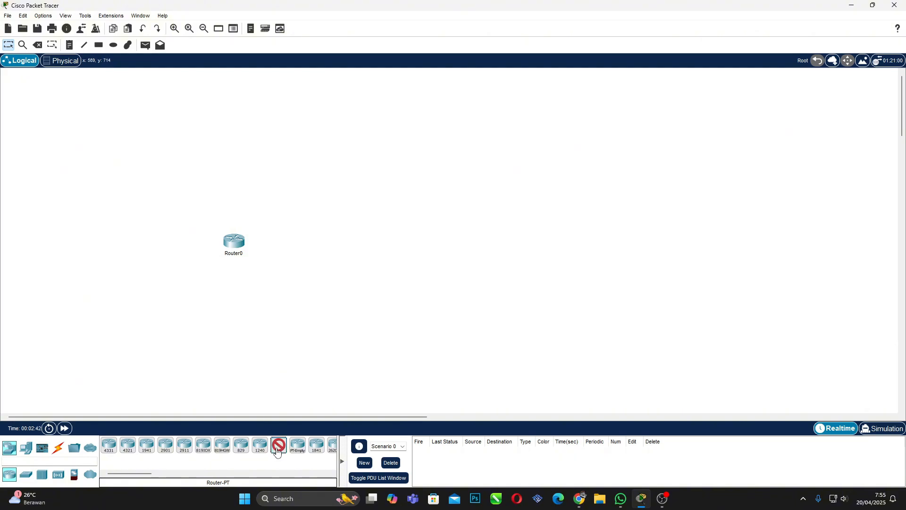
{"action": "left_click", "coordinate": [400, 241]}
{"action": "left_click", "coordinate": [279, 446]}
{"action": "left_click", "coordinate": [319, 161]}
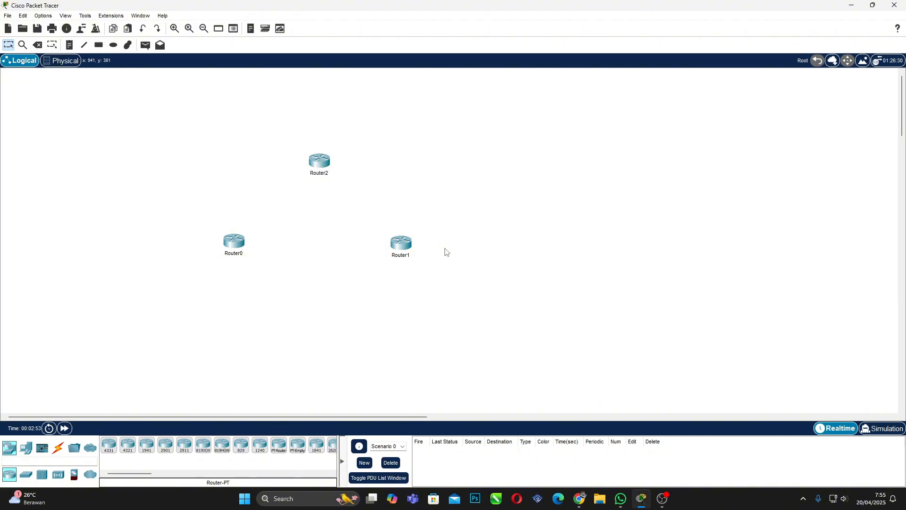
Add three PCs, placing PC0 and PC1 below Router0 and PC2 below Router1.
{"action": "left_click", "coordinate": [26, 448]}
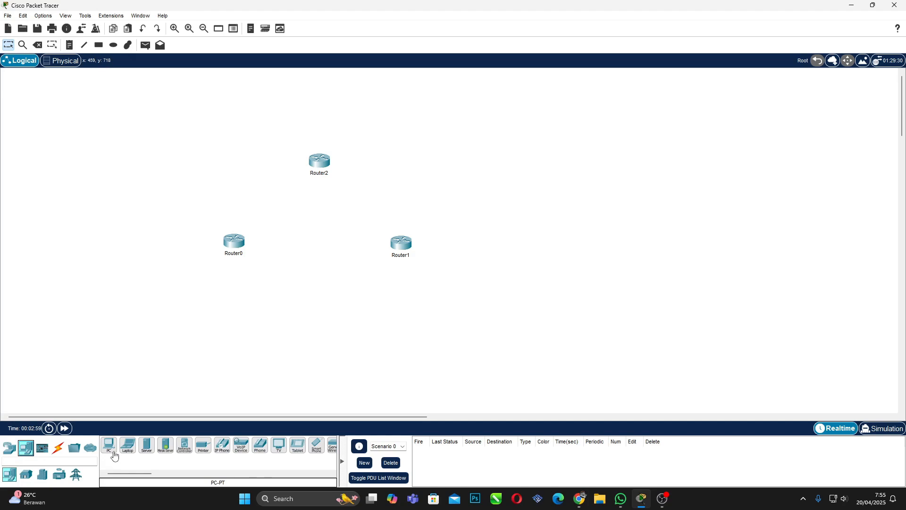
{"action": "left_click", "coordinate": [114, 454]}
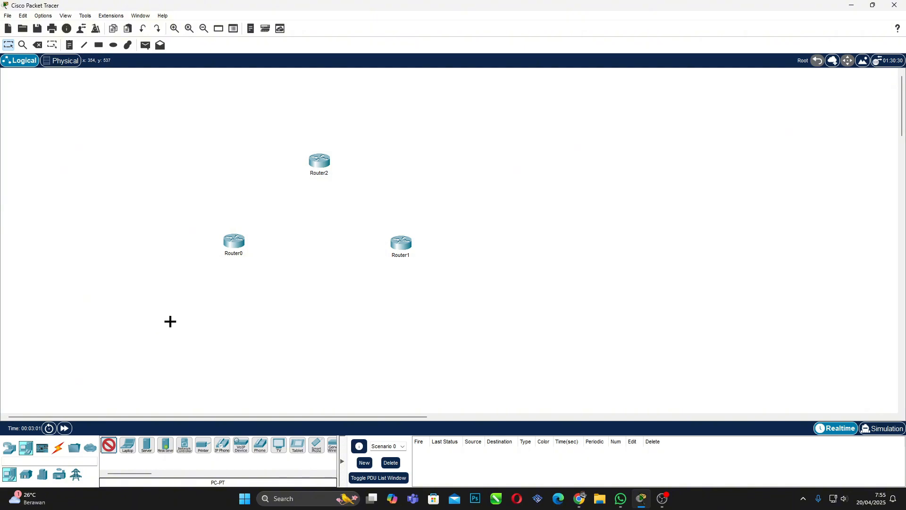
{"action": "left_click", "coordinate": [174, 322]}
{"action": "left_click", "coordinate": [254, 324]}
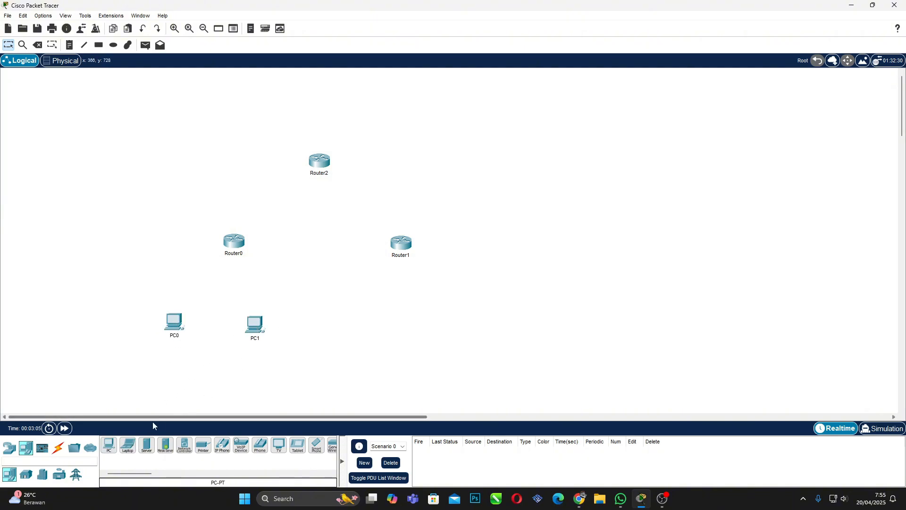
{"action": "left_click", "coordinate": [109, 444]}
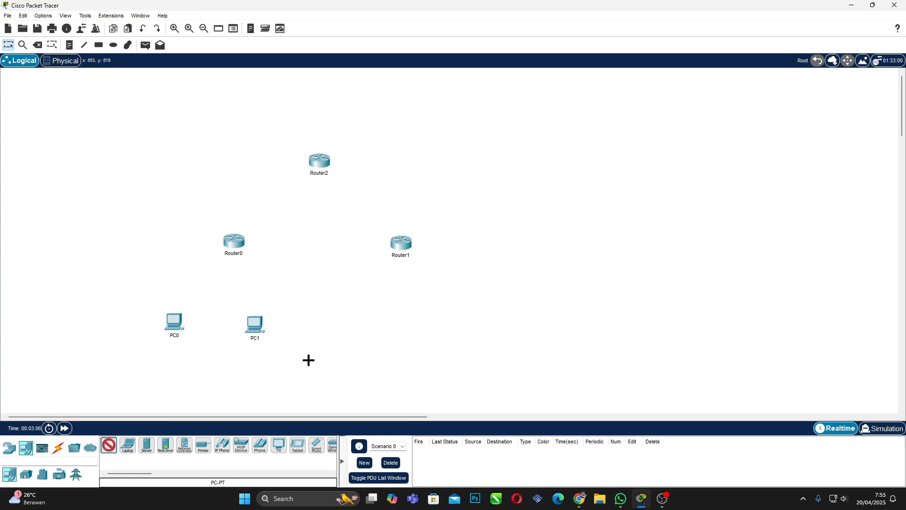
{"action": "left_click", "coordinate": [404, 324]}
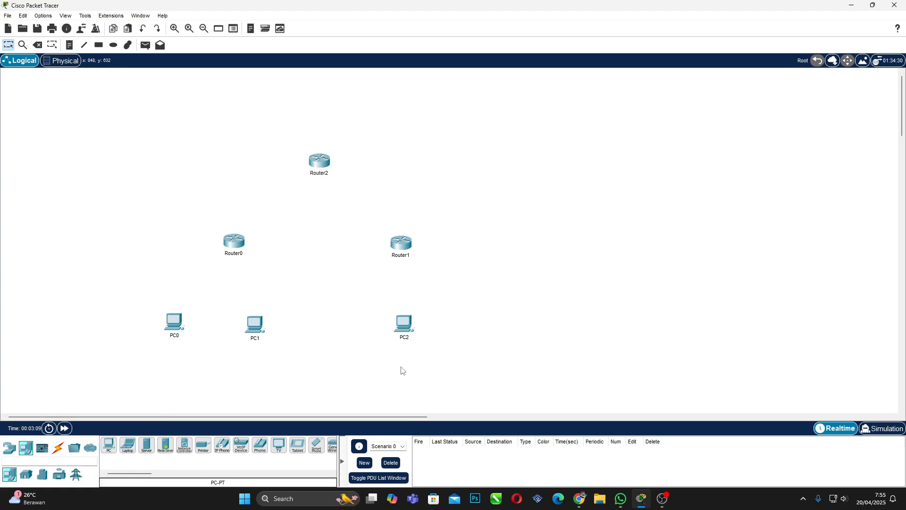
Add two servers above Router2, with Server0 on its left and Server1 on its right.
{"action": "left_click", "coordinate": [148, 443]}
{"action": "left_click", "coordinate": [234, 96]}
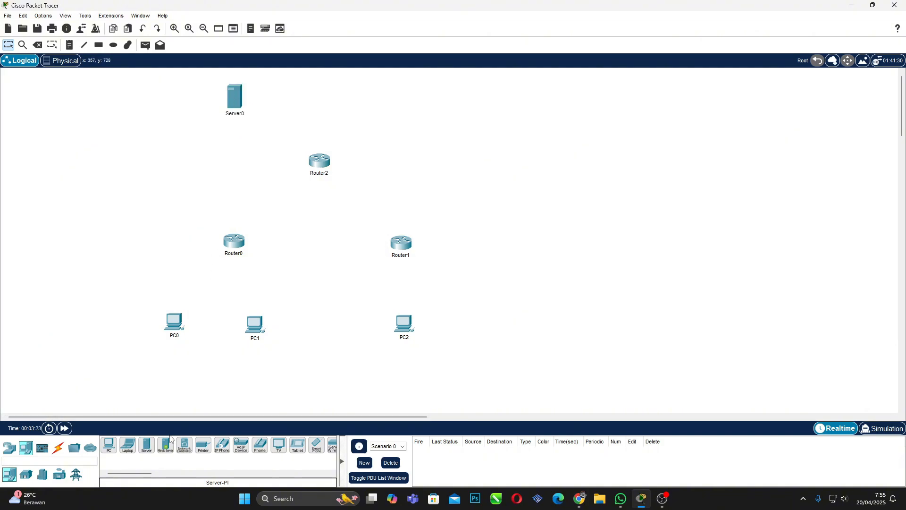
{"action": "left_click", "coordinate": [145, 448]}
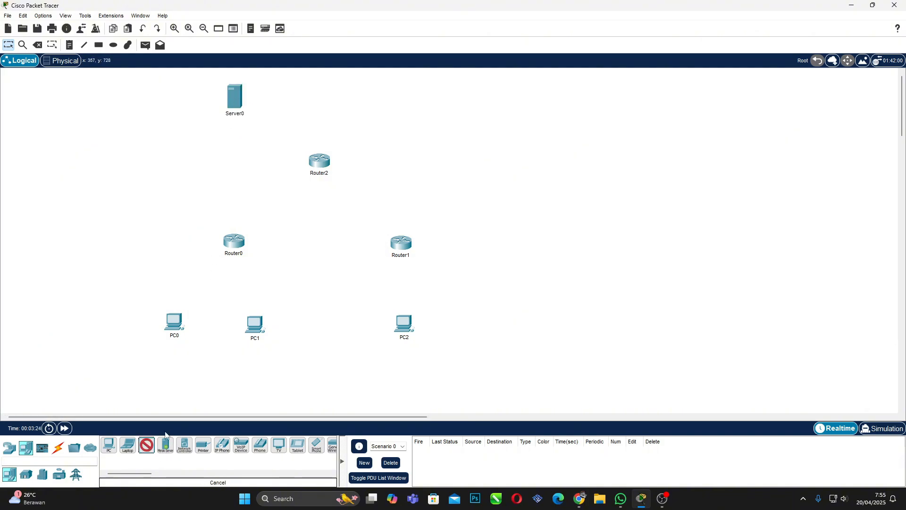
{"action": "left_click", "coordinate": [401, 98]}
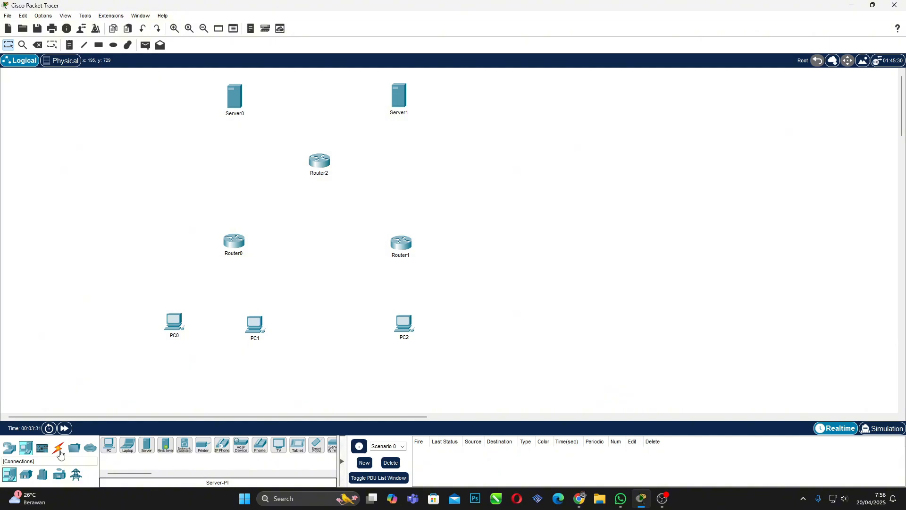
Connect PC0 and PC1 to Router0 and PC2 to Router1 using the automatically chosen connection type.
{"action": "left_click", "coordinate": [60, 453]}
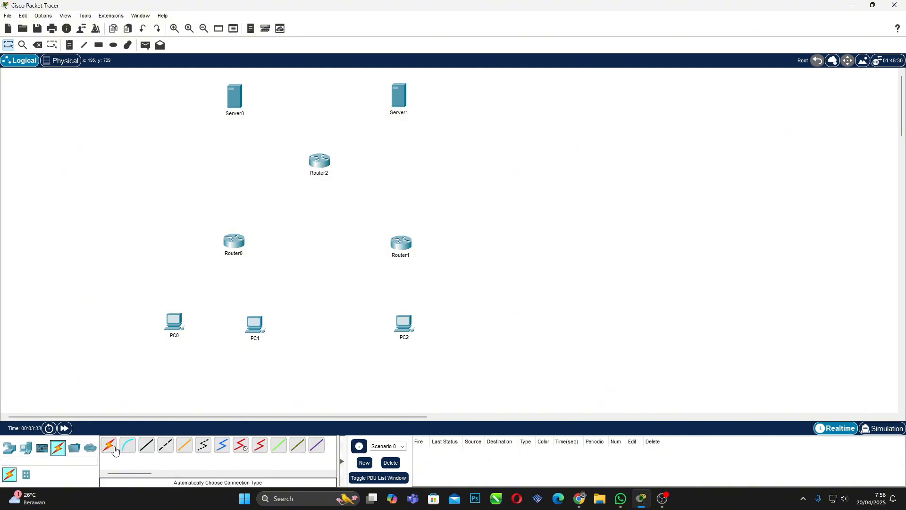
{"action": "left_click", "coordinate": [108, 447]}
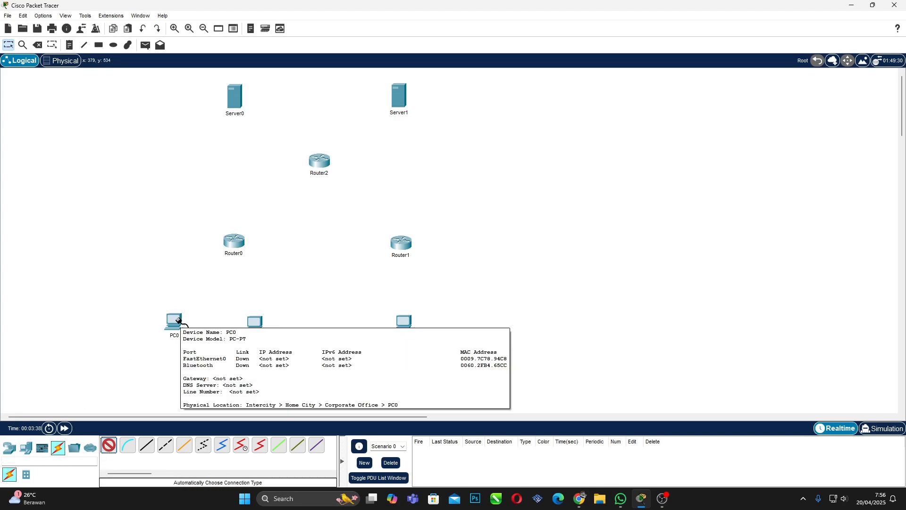
{"action": "left_click", "coordinate": [176, 326]}
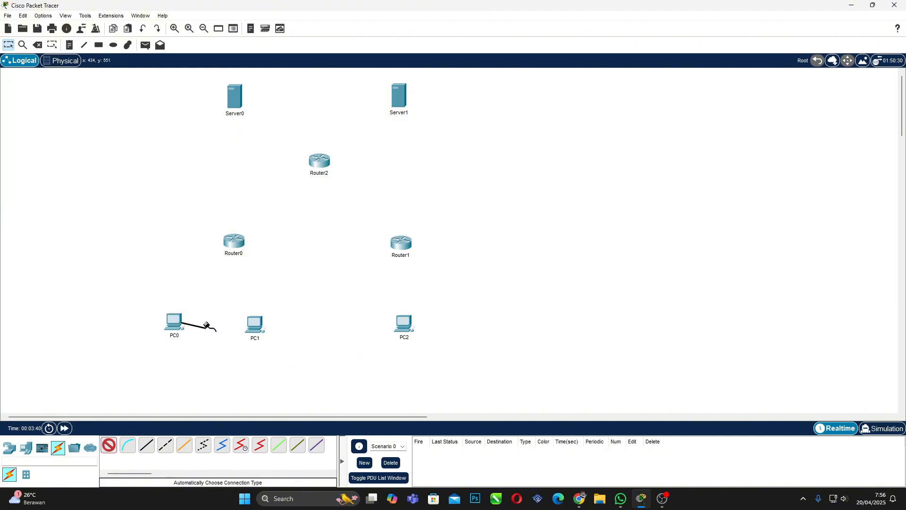
{"action": "left_click", "coordinate": [235, 242]}
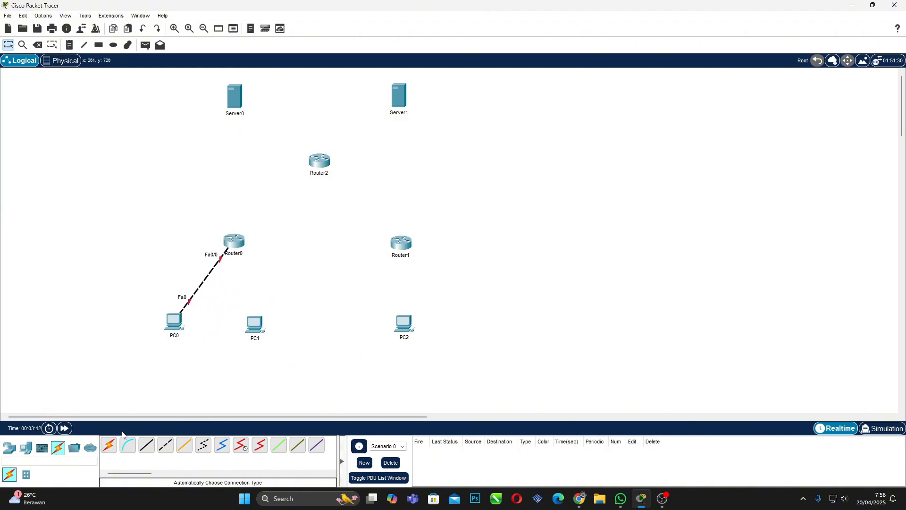
{"action": "left_click", "coordinate": [108, 445]}
{"action": "left_click", "coordinate": [238, 254]}
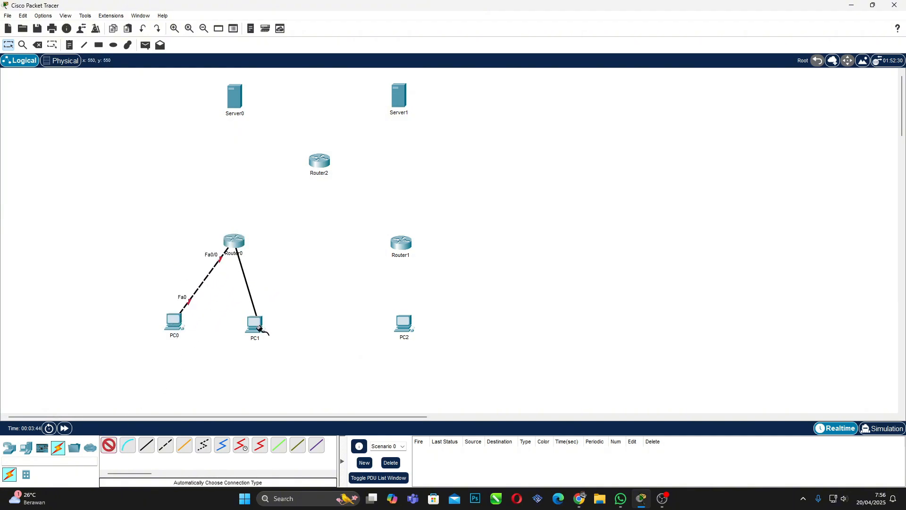
{"action": "left_click", "coordinate": [255, 325]}
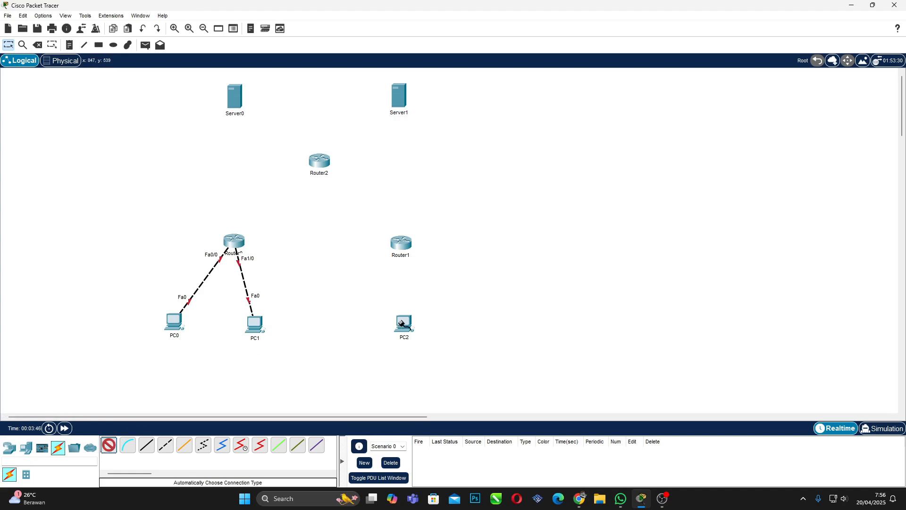
{"action": "left_click", "coordinate": [403, 323]}
{"action": "left_click", "coordinate": [402, 243]}
Link Router0, Router1 and Router2 to one another in a ring with automatically chosen connections.
{"action": "left_click", "coordinate": [108, 446]}
{"action": "left_click", "coordinate": [234, 242]}
{"action": "left_click", "coordinate": [402, 243]}
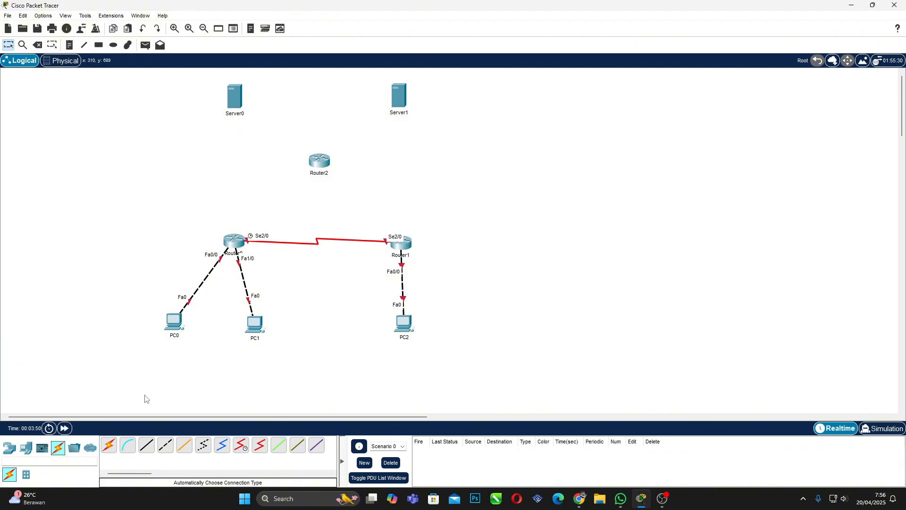
{"action": "left_click", "coordinate": [109, 446]}
{"action": "left_click", "coordinate": [241, 241]}
{"action": "left_click", "coordinate": [319, 161]}
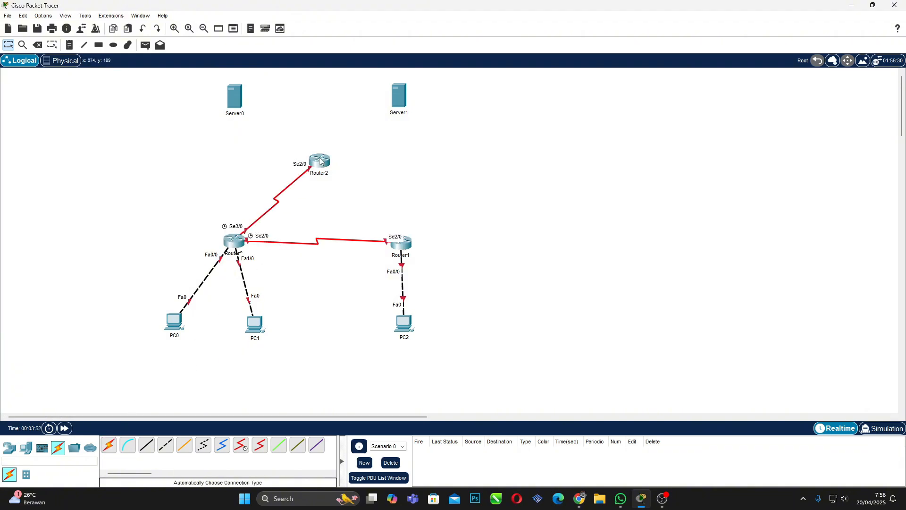
{"action": "left_click", "coordinate": [108, 445]}
{"action": "left_click", "coordinate": [319, 162]}
{"action": "left_click", "coordinate": [401, 243]}
Connect Router2 to Server0 and Server1 with automatically chosen connections.
{"action": "left_click", "coordinate": [109, 445]}
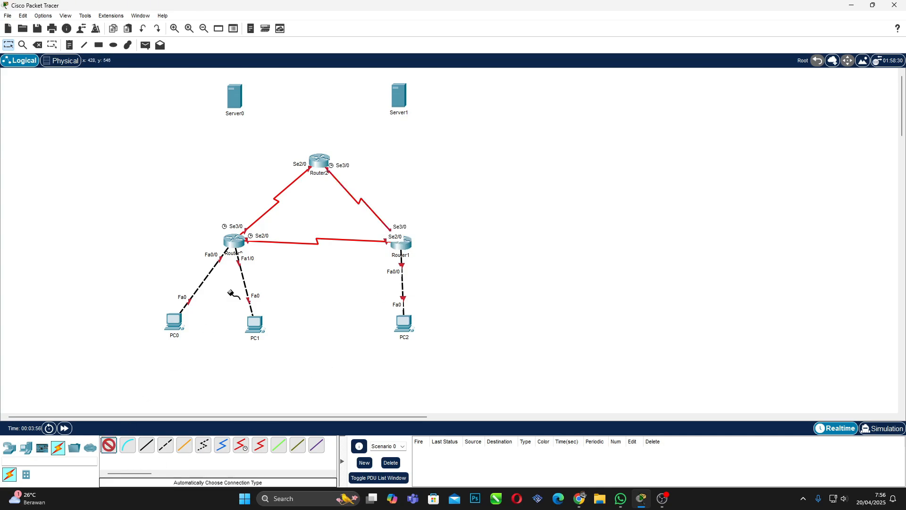
{"action": "left_click", "coordinate": [320, 161]}
{"action": "left_click", "coordinate": [235, 100]}
{"action": "left_click", "coordinate": [108, 446]}
{"action": "left_click", "coordinate": [320, 161]}
{"action": "left_click", "coordinate": [392, 109]}
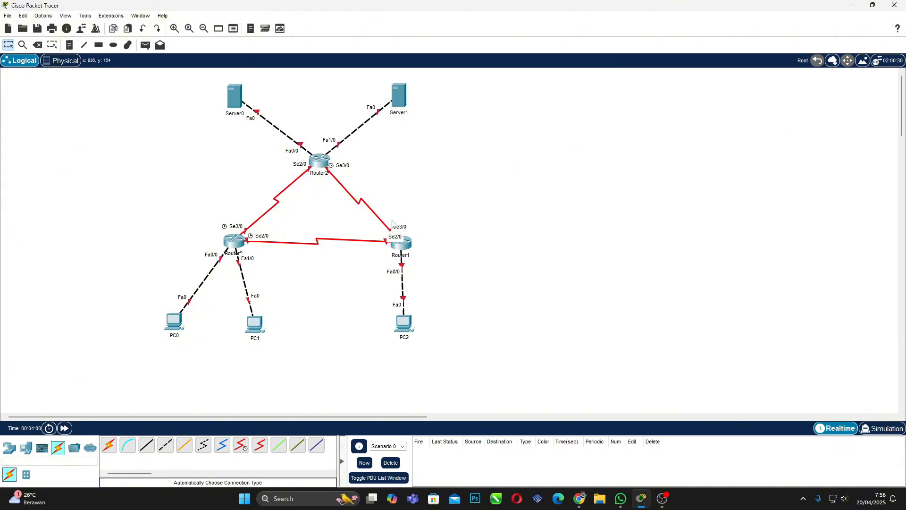
Nudge Router1, PC2 and PC1 slightly to tidy the topology layout.
{"action": "left_click_drag", "start_coordinate": [413, 254], "coordinate": [409, 248]}
{"action": "left_click_drag", "start_coordinate": [410, 326], "coordinate": [416, 325]}
{"action": "left_click_drag", "start_coordinate": [262, 329], "coordinate": [266, 325]}
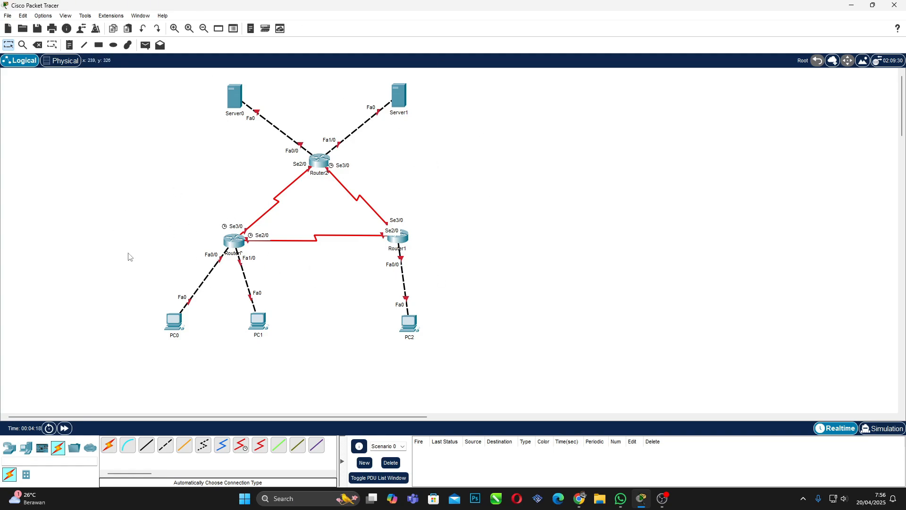
{"action": "left_click", "coordinate": [234, 241]}
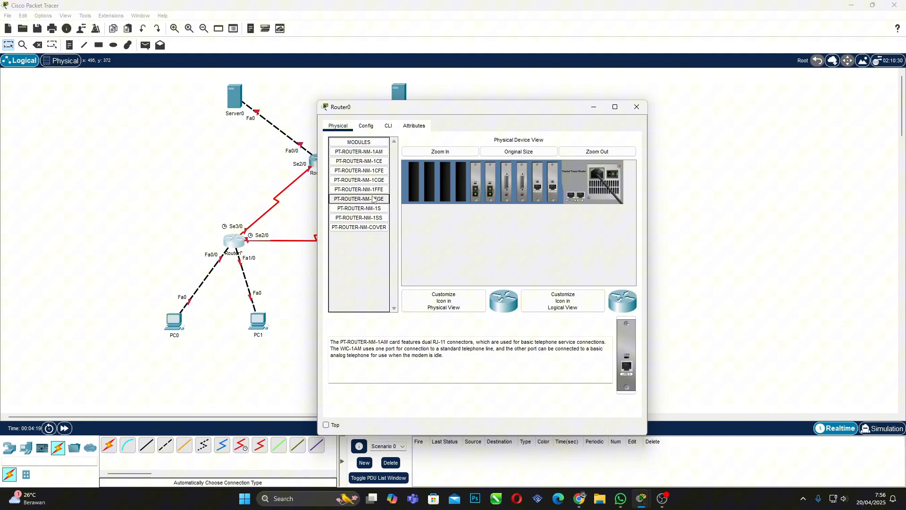
{"action": "left_click", "coordinate": [366, 125]}
{"action": "left_click", "coordinate": [363, 178]}
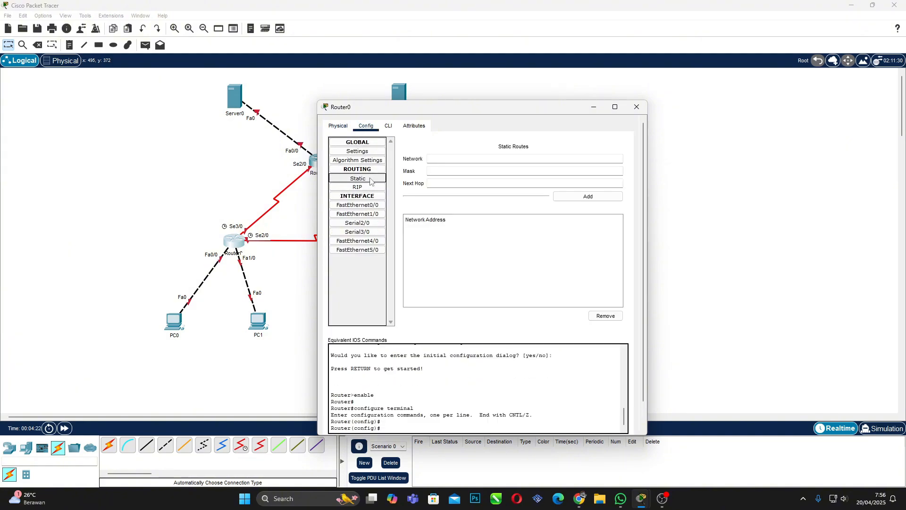
{"action": "left_click", "coordinate": [504, 158]}
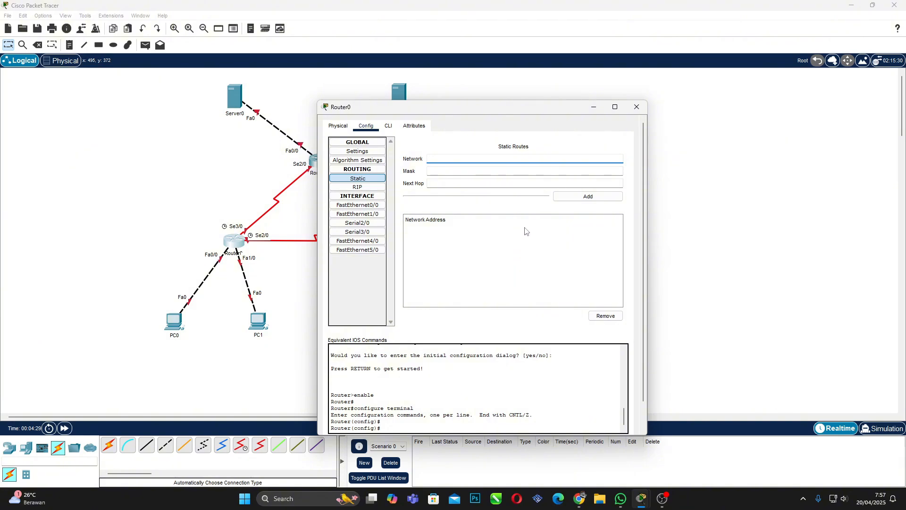
{"action": "left_click", "coordinate": [636, 109]}
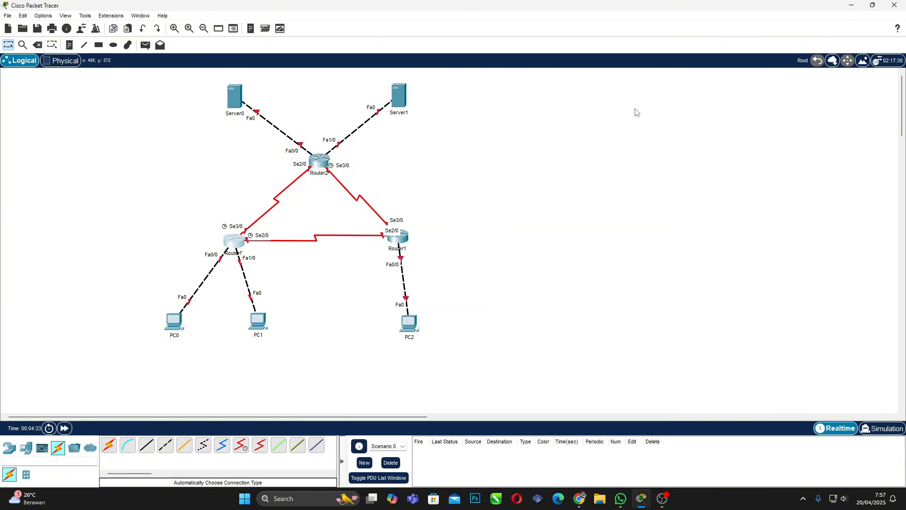
Add a static route on Router0 to network 192.168.1.128, mask 255.255.255.128, with next hop 12.12.12.2.
{"action": "left_click", "coordinate": [235, 252]}
{"action": "left_click", "coordinate": [366, 180]}
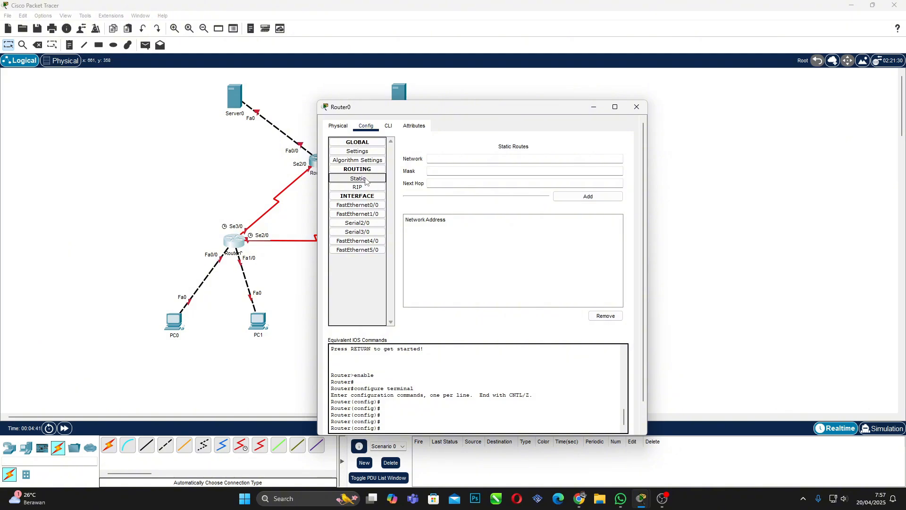
{"action": "left_click", "coordinate": [471, 160]}
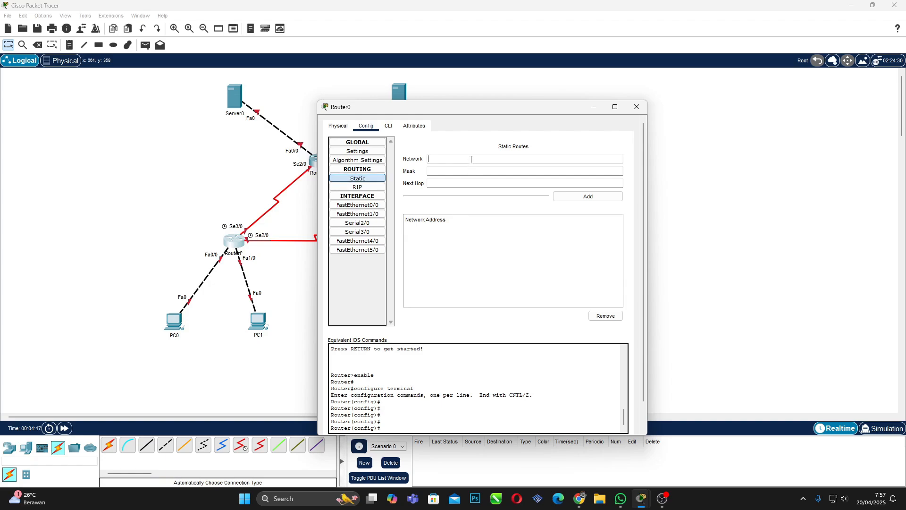
{"action": "type", "text": "192.168.1.128"}
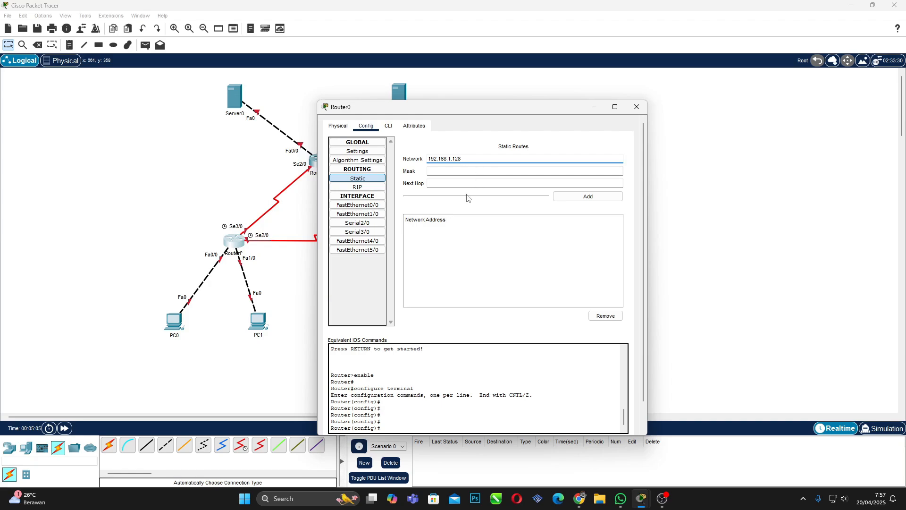
{"action": "left_click", "coordinate": [468, 172]}
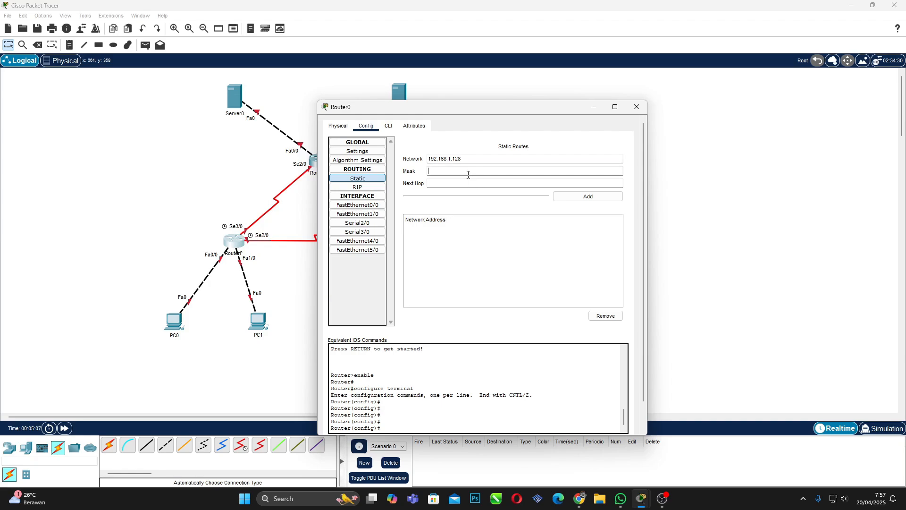
{"action": "type", "text": "255.255.255.128"}
{"action": "left_click", "coordinate": [470, 184]}
{"action": "type", "text": "12.12.12.2"}
{"action": "left_click", "coordinate": [564, 197]}
{"action": "left_click", "coordinate": [465, 238]}
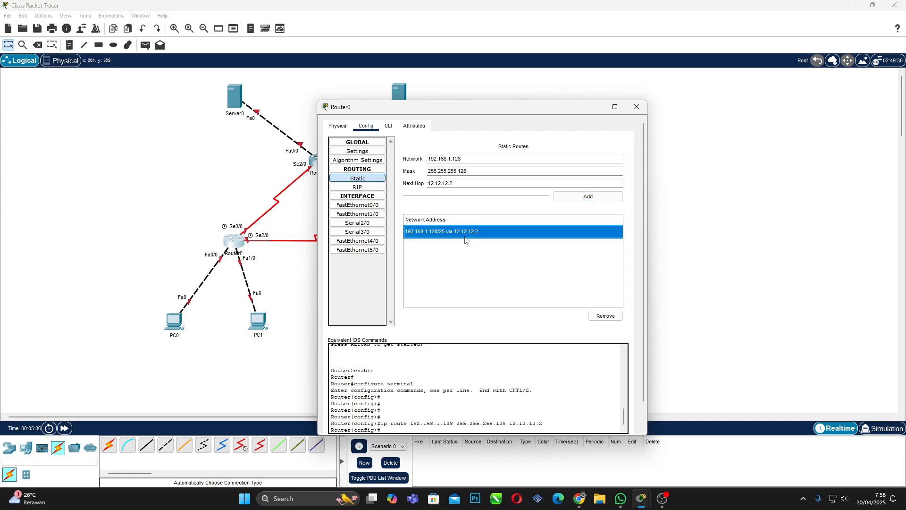
Move Router0's window clear of the topology and set the static route's network to 33.33.33.0 and mask to 255.255.255.0.
{"action": "left_click_drag", "start_coordinate": [456, 112], "coordinate": [612, 100]}
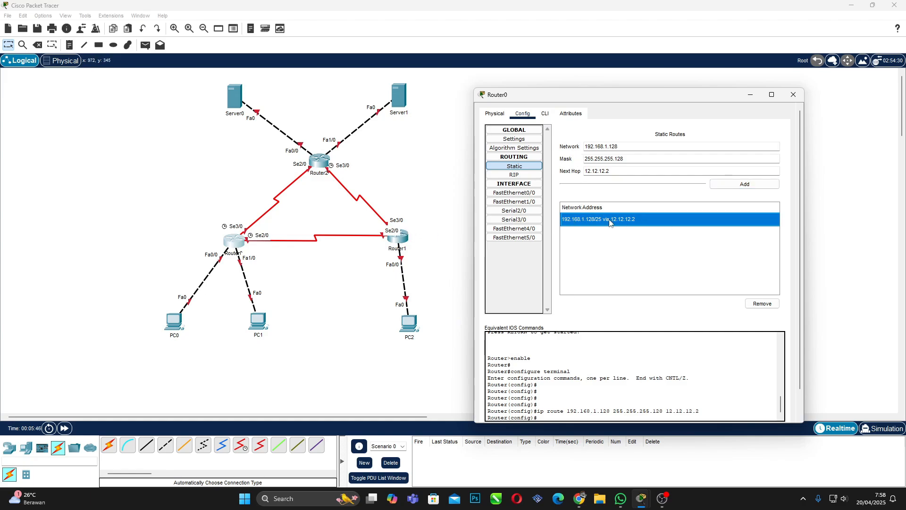
{"action": "left_click", "coordinate": [636, 145]}
{"action": "double_click", "coordinate": [636, 145]}
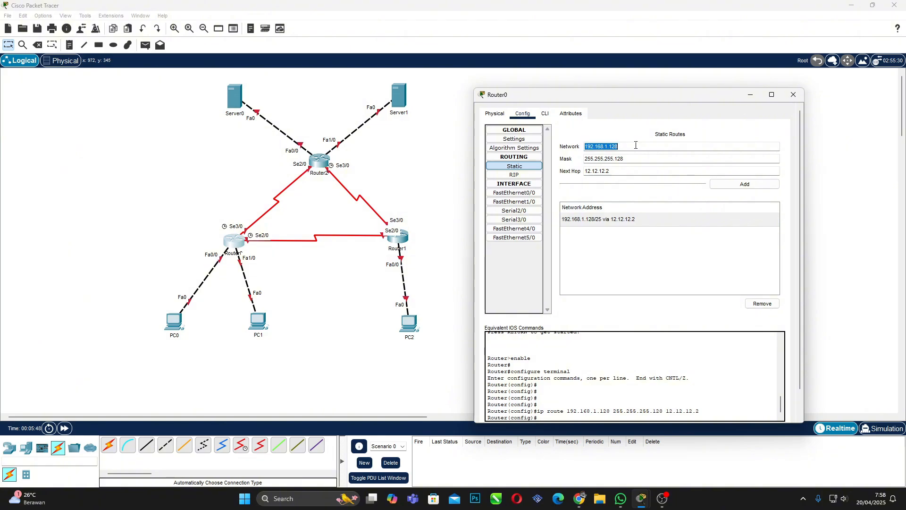
{"action": "key", "text": "BackSpace"}
{"action": "type", "text": "13.13.13."}
{"action": "key", "text": "BackSpace"}
{"action": "key", "text": "BackSpace"}
{"action": "key", "text": "BackSpace"}
{"action": "key", "text": "BackSpace"}
{"action": "key", "text": "BackSpace"}
{"action": "key", "text": "BackSpace"}
{"action": "key", "text": "BackSpace"}
{"action": "key", "text": "BackSpace"}
{"action": "type", "text": "33.33.33"}
{"action": "left_click", "coordinate": [642, 159]}
{"action": "key", "text": "BackSpace"}
{"action": "key", "text": "BackSpace"}
{"action": "type", "text": "0"}
Set the next hop to 13.13.13.3 and add the static route to Router0.
{"action": "left_click", "coordinate": [641, 172]}
{"action": "key", "text": "BackSpace"}
{"action": "key", "text": "BackSpace"}
{"action": "key", "text": "BackSpace"}
{"action": "key", "text": "BackSpace"}
{"action": "key", "text": "BackSpace"}
{"action": "key", "text": "BackSpace"}
{"action": "key", "text": "BackSpace"}
{"action": "key", "text": "BackSpace"}
{"action": "key", "text": "BackSpace"}
{"action": "key", "text": "BackSpace"}
{"action": "type", "text": "13.13.13.3"}
{"action": "left_click", "coordinate": [727, 185]}
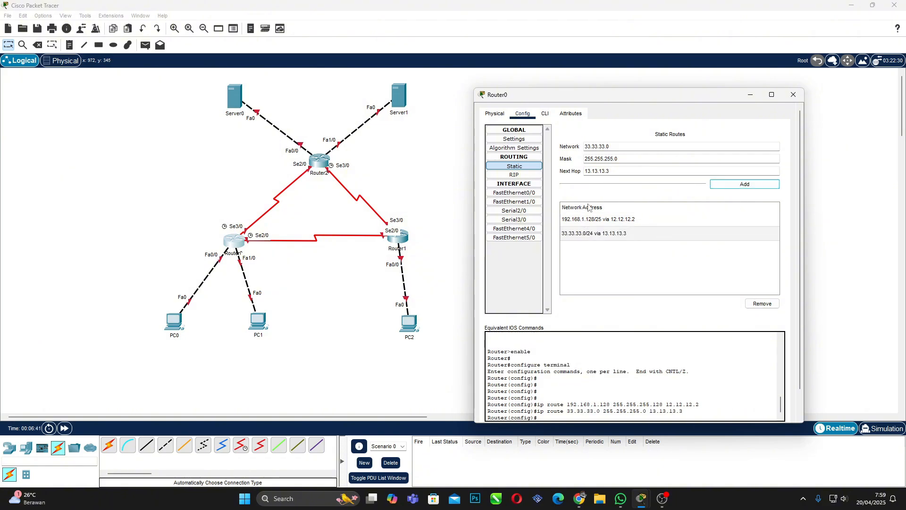
Add a static route on Router0 to network 43.43.43.0, mask 255.255.255.0, next hop 13.13.13.3, and close its window.
{"action": "left_click_drag", "start_coordinate": [629, 148], "coordinate": [565, 151]}
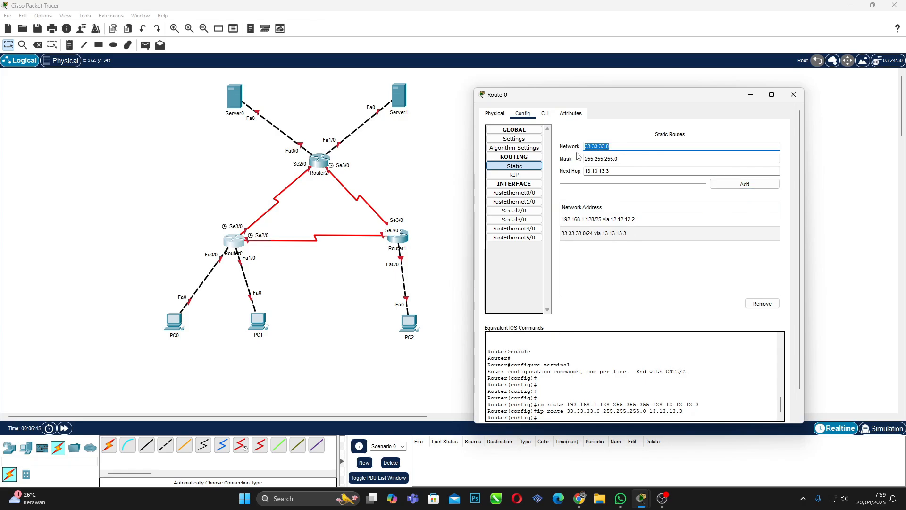
{"action": "key", "text": "BackSpace"}
{"action": "type", "text": "43.43.43.43.0"}
{"action": "left_click", "coordinate": [632, 158]}
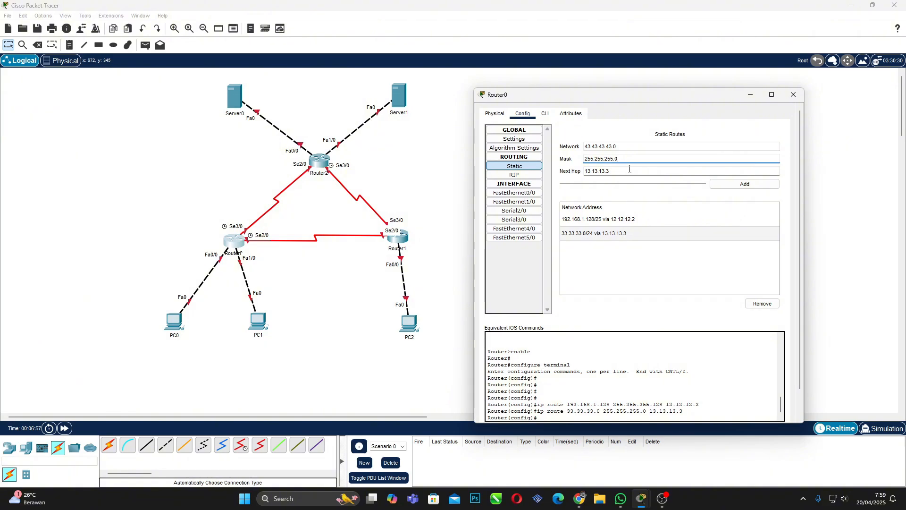
{"action": "left_click", "coordinate": [630, 169]}
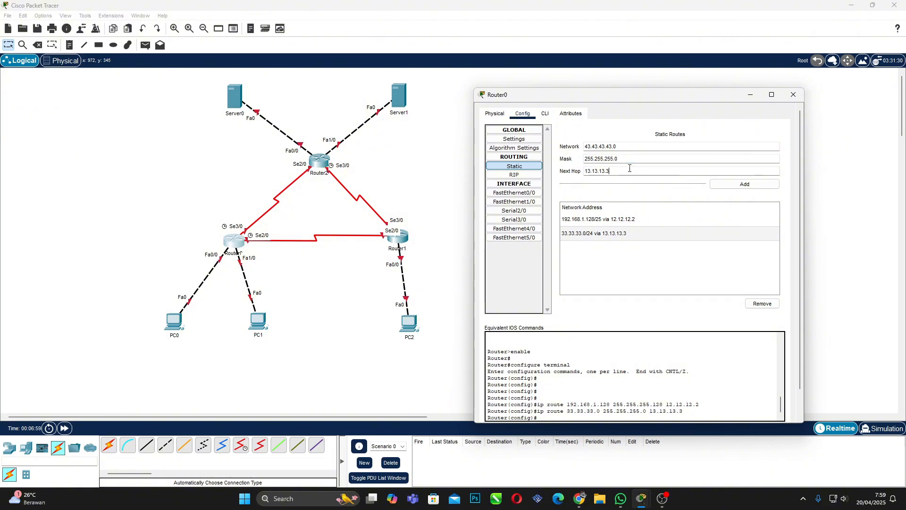
{"action": "key", "text": "BackSpace"}
{"action": "key", "text": "BackSpace"}
{"action": "key", "text": "BackSpace"}
{"action": "key", "text": "BackSpace"}
{"action": "key", "text": "BackSpace"}
{"action": "key", "text": "BackSpace"}
{"action": "key", "text": "BackSpace"}
{"action": "key", "text": "BackSpace"}
{"action": "key", "text": "BackSpace"}
{"action": "type", "text": "13.13.13.3"}
{"action": "left_click_drag", "start_coordinate": [637, 148], "coordinate": [606, 146]}
{"action": "key", "text": "BackSpace"}
{"action": "left_click", "coordinate": [761, 186]}
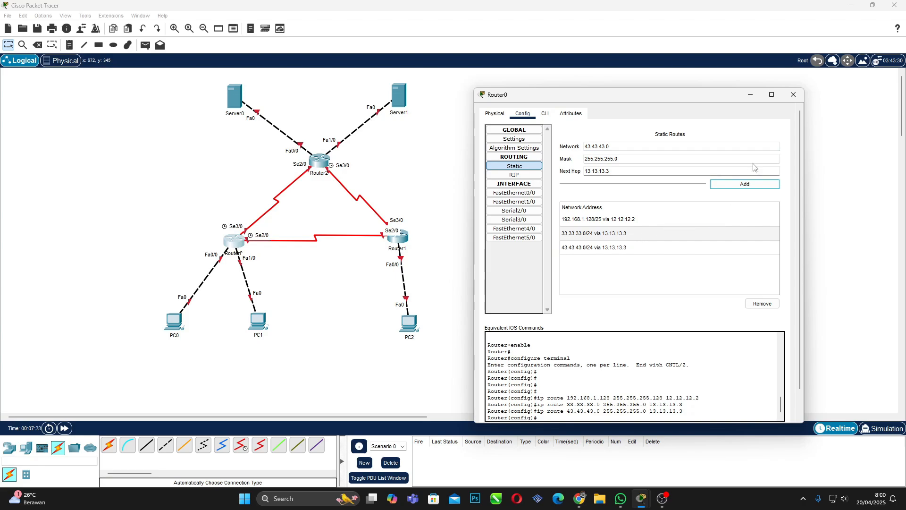
{"action": "left_click", "coordinate": [793, 95]}
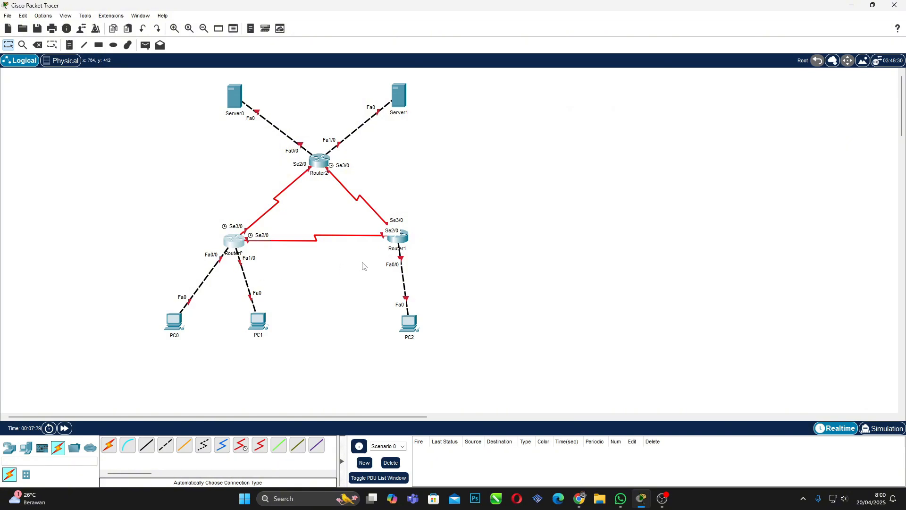
Open Router1's static routing settings.
{"action": "left_click", "coordinate": [399, 240]}
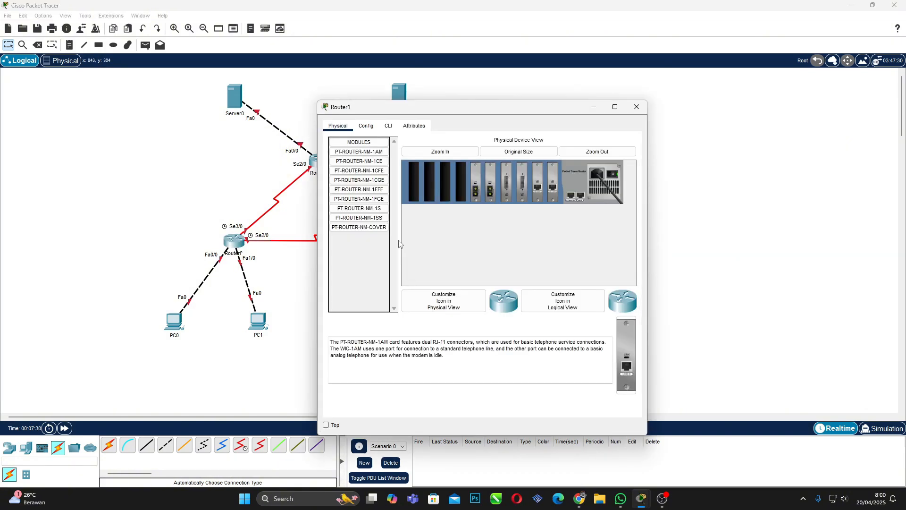
{"action": "left_click", "coordinate": [367, 127]}
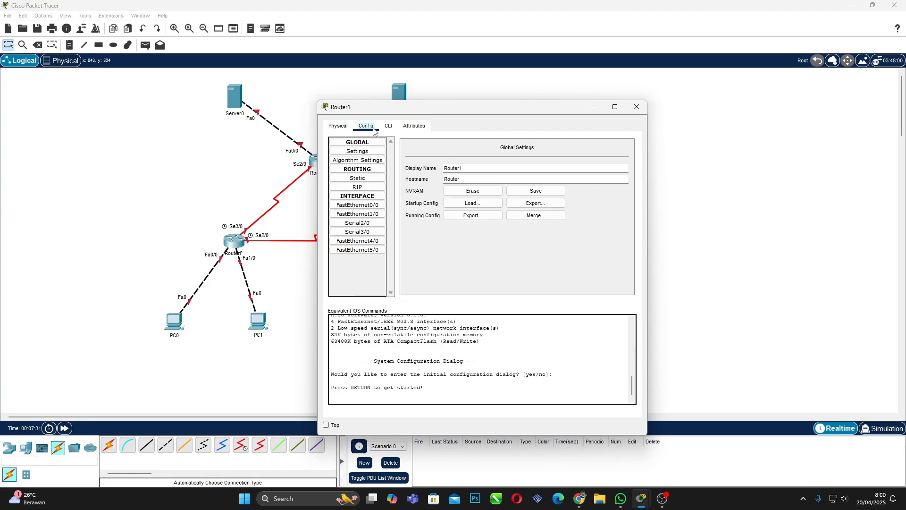
{"action": "left_click", "coordinate": [358, 178]}
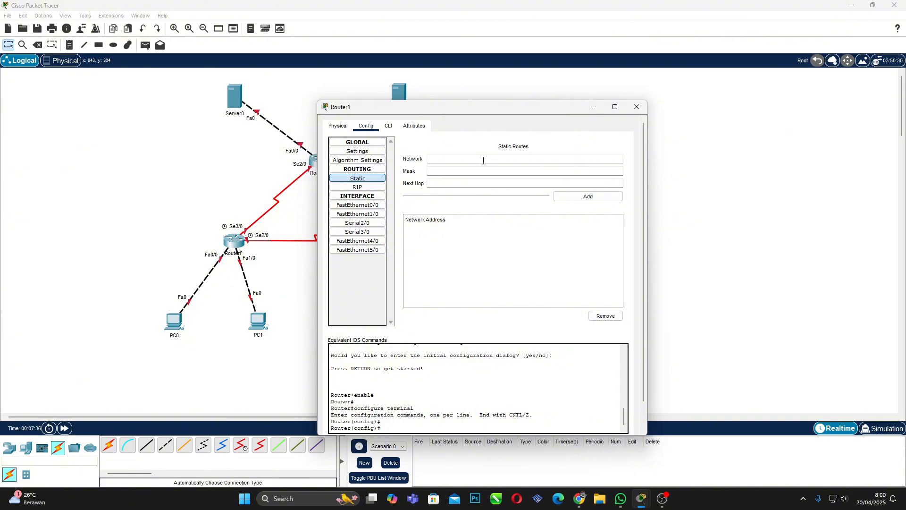
Switch to the static routing page in Chrome, examine the routing table for each router, and return to Packet Tracer.
{"action": "left_click", "coordinate": [595, 107]}
{"action": "mouse_move", "coordinate": [580, 498]}
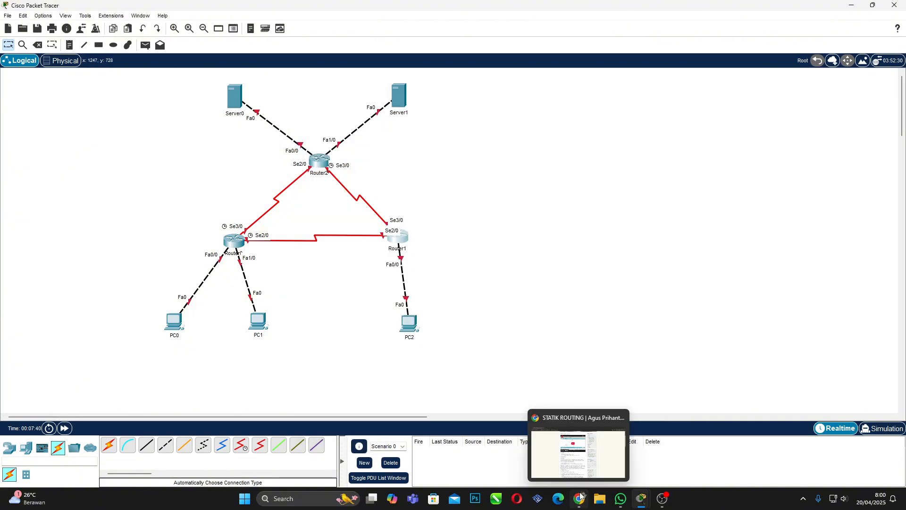
{"action": "left_click", "coordinate": [579, 451]}
{"action": "scroll", "coordinate": [434, 340], "scroll_direction": "down", "scroll_amount": 1}
{"action": "scroll", "coordinate": [431, 338], "scroll_direction": "down", "scroll_amount": 15}
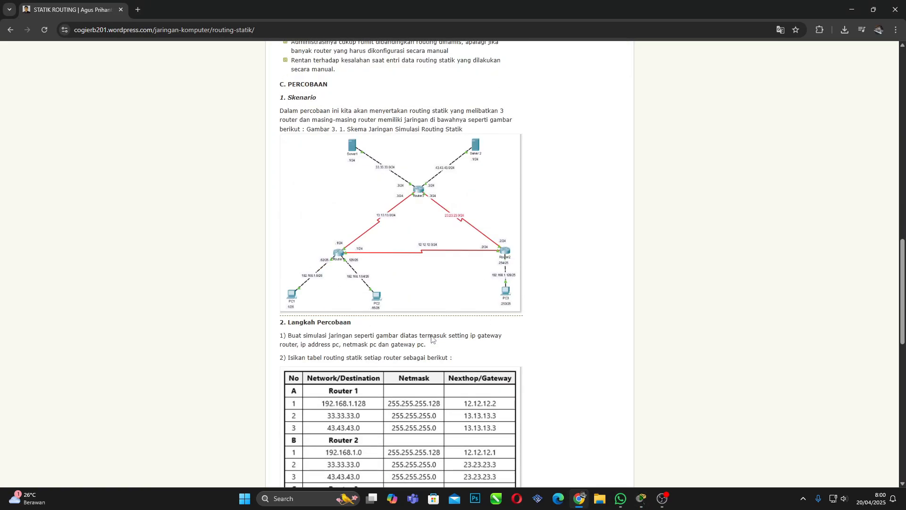
{"action": "scroll", "coordinate": [362, 211], "scroll_direction": "up", "scroll_amount": 2}
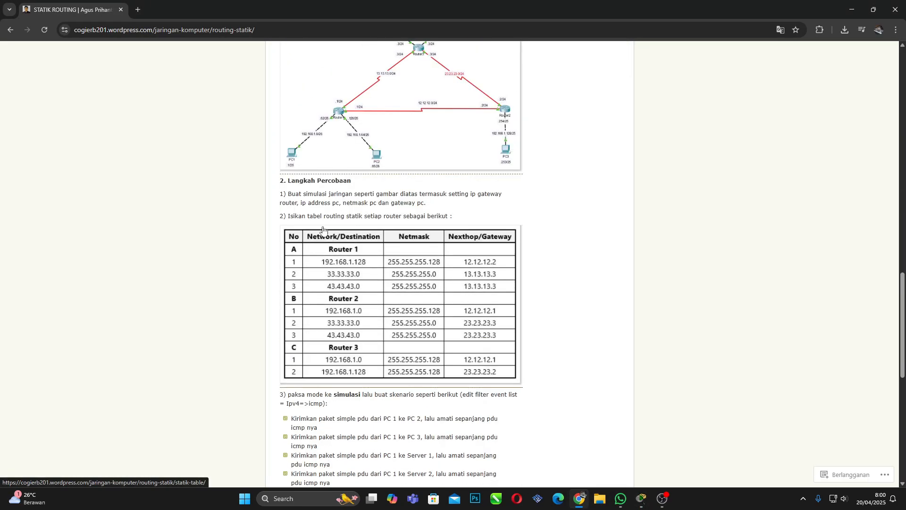
{"action": "left_click_drag", "start_coordinate": [302, 216], "coordinate": [429, 216]}
{"action": "left_click", "coordinate": [532, 214]}
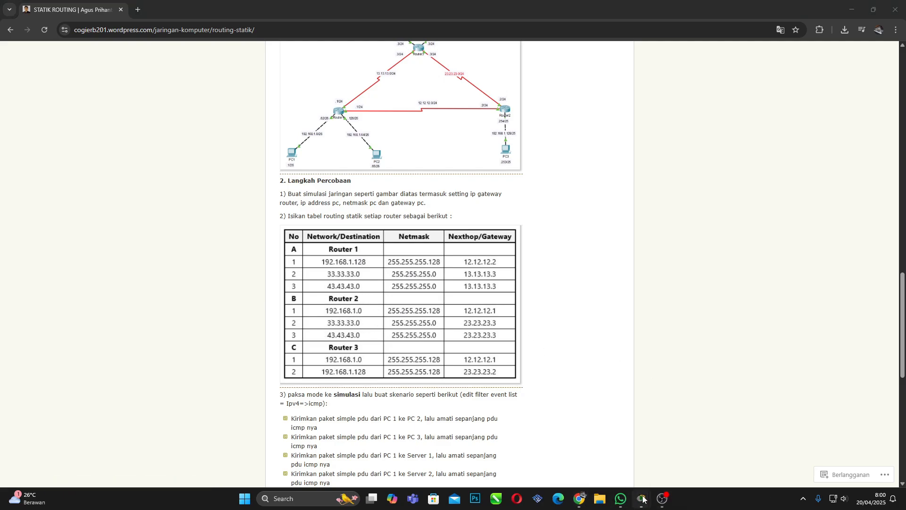
{"action": "left_click", "coordinate": [624, 455]}
Add a static route on Router1 to network 192.168.1.0, mask 255.255.255.128, with next hop 12.12.12.1.
{"action": "left_click", "coordinate": [405, 236]}
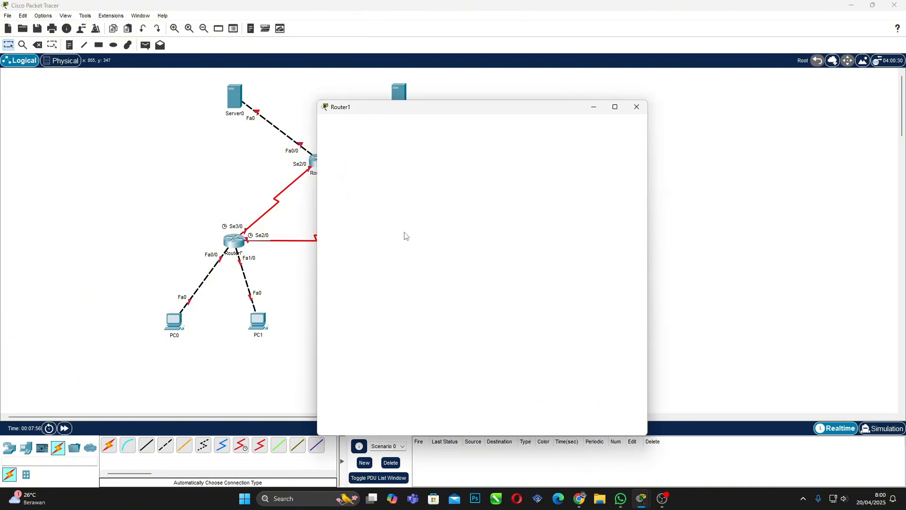
{"action": "left_click", "coordinate": [467, 158]}
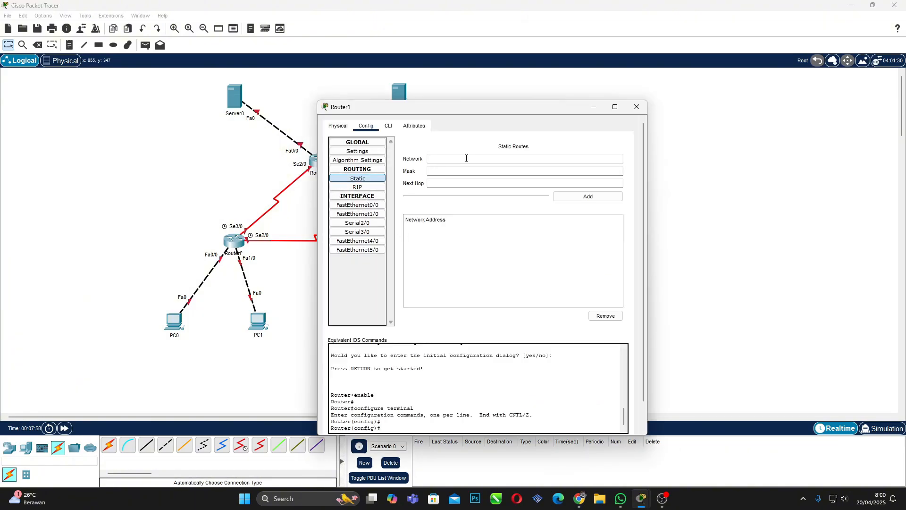
{"action": "type", "text": "192.168.1.0"}
{"action": "left_click", "coordinate": [467, 170]}
{"action": "type", "text": "255.255.255.128"}
{"action": "left_click", "coordinate": [477, 183]}
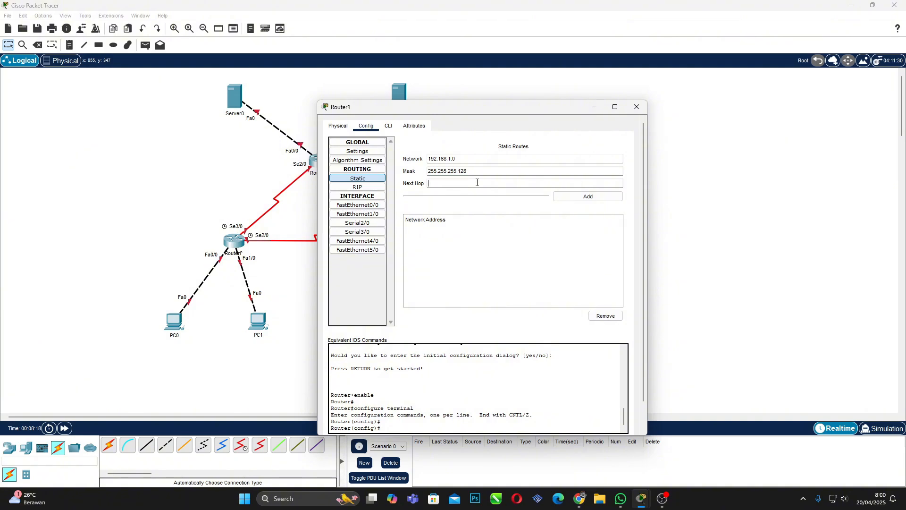
{"action": "type", "text": "12.12.12"}
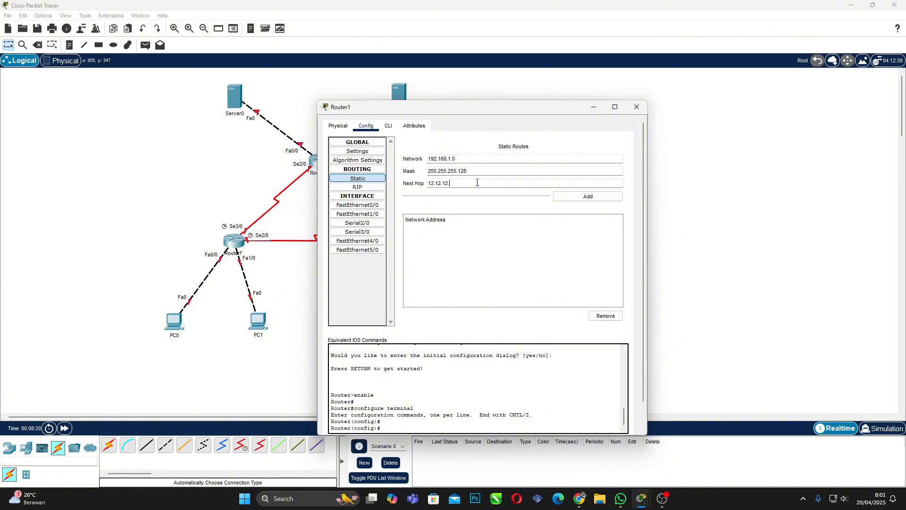
{"action": "type", "text": ".1"}
{"action": "left_click", "coordinate": [477, 183]}
{"action": "left_click", "coordinate": [557, 197]}
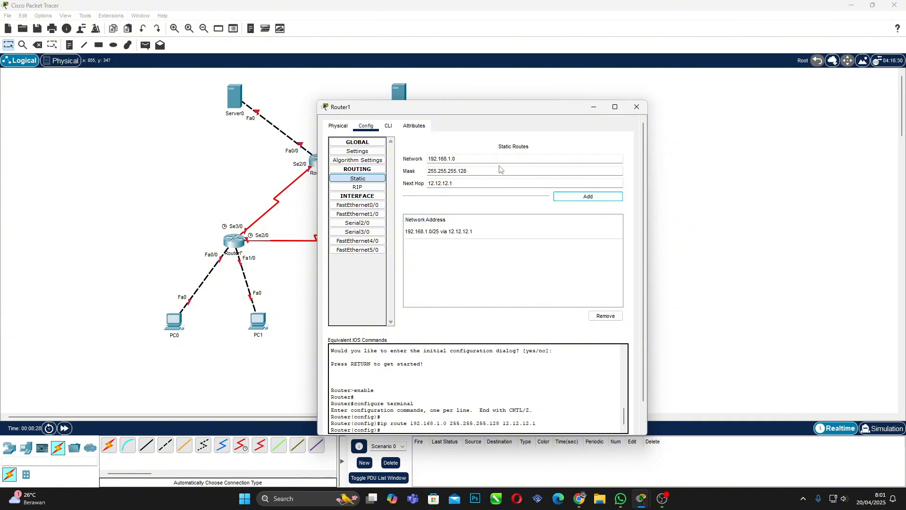
Add a static route on Router1 to network 33.33.33.0, mask 255.255.255.128, with next hop 23.23.23.3.
{"action": "left_click_drag", "start_coordinate": [500, 159], "coordinate": [423, 160]}
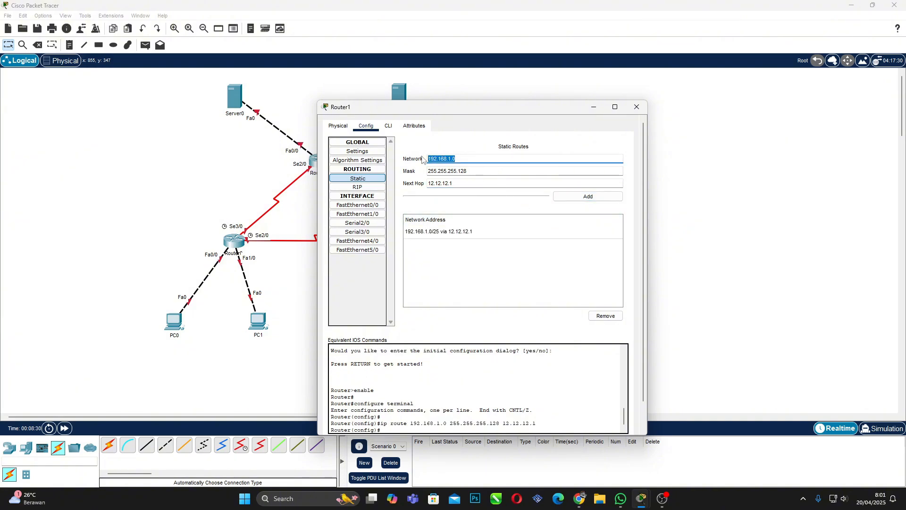
{"action": "key", "text": "BackSpace"}
{"action": "type", "text": "33.33.33.0"}
{"action": "left_click_drag", "start_coordinate": [453, 183], "coordinate": [426, 182]}
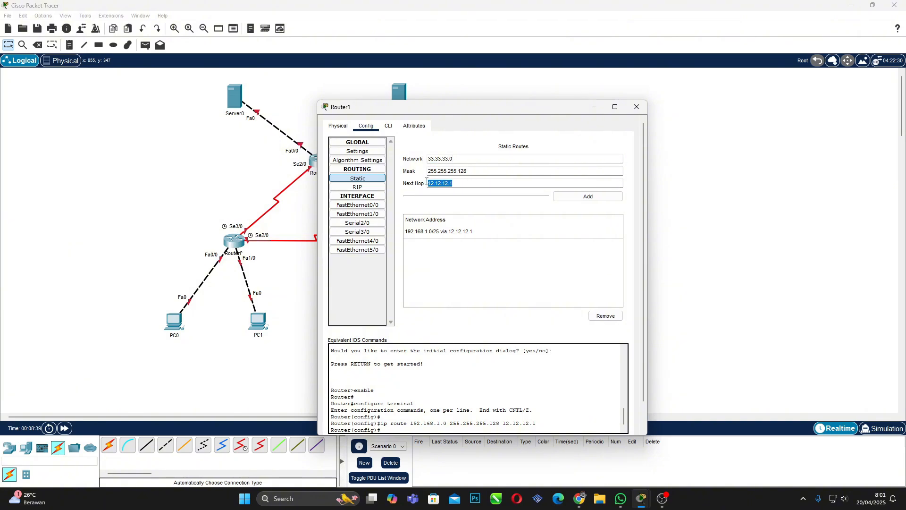
{"action": "key", "text": "BackSpace"}
{"action": "type", "text": "23.23.23."}
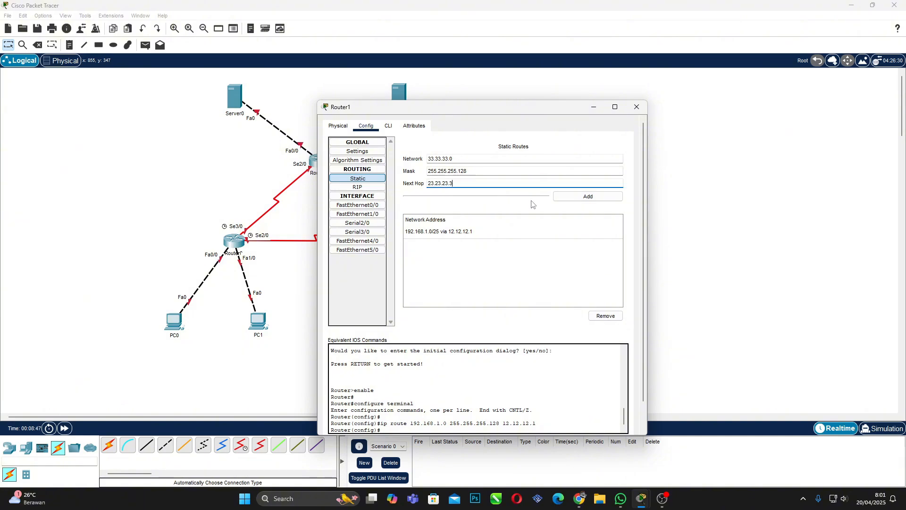
{"action": "left_click", "coordinate": [557, 198]}
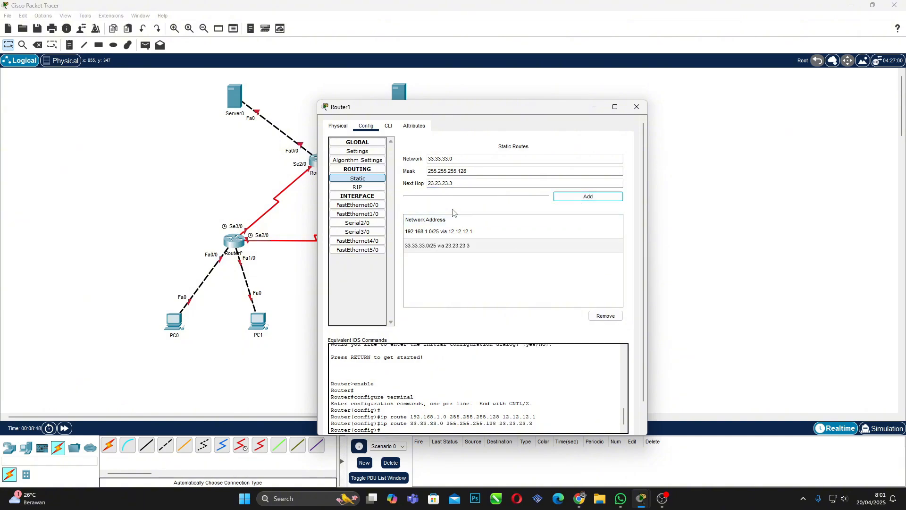
Add a static route on Router1 to network 43.43.43.0, mask 255.255.255.0, via the same next hop 23.23.23.3.
{"action": "left_click", "coordinate": [467, 159]}
{"action": "left_click_drag", "start_coordinate": [467, 159], "coordinate": [405, 159]}
{"action": "key", "text": "BackSpace"}
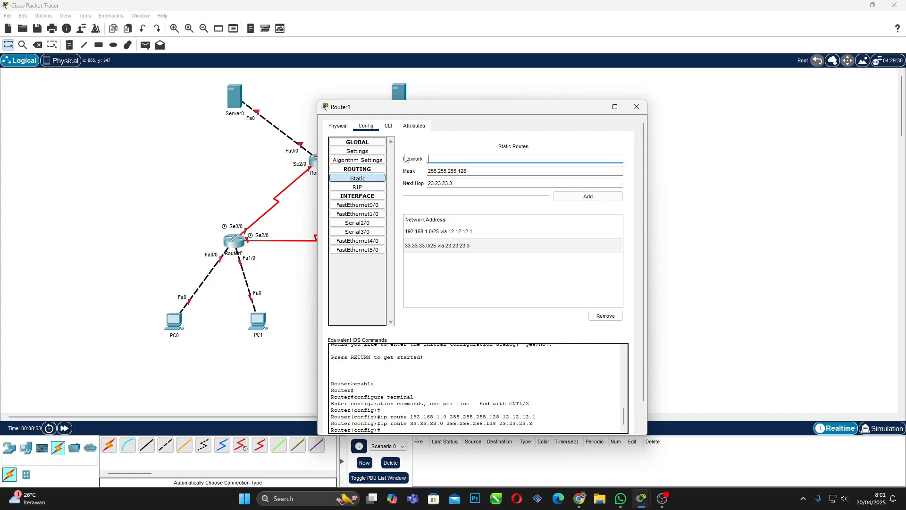
{"action": "type", "text": "43.43.43.0"}
{"action": "left_click_drag", "start_coordinate": [471, 172], "coordinate": [459, 172]}
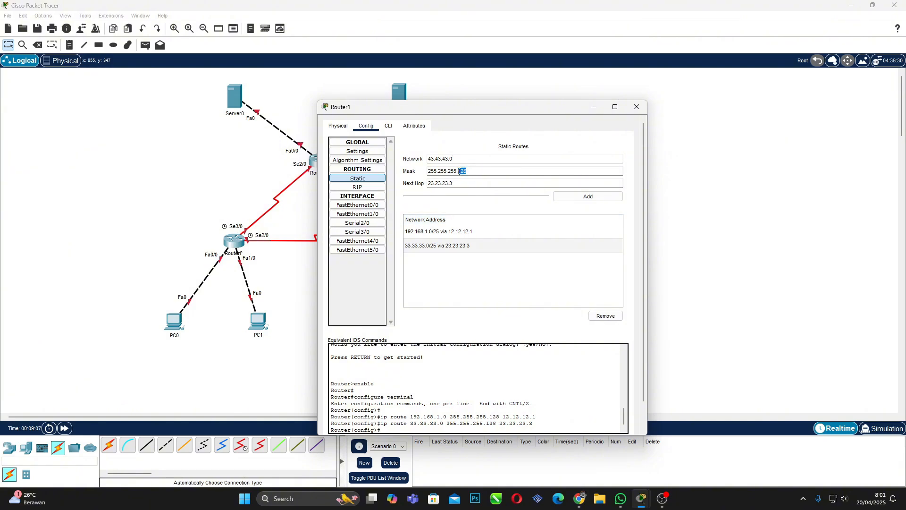
{"action": "key", "text": "BackSpace"}
{"action": "left_click", "coordinate": [501, 245]}
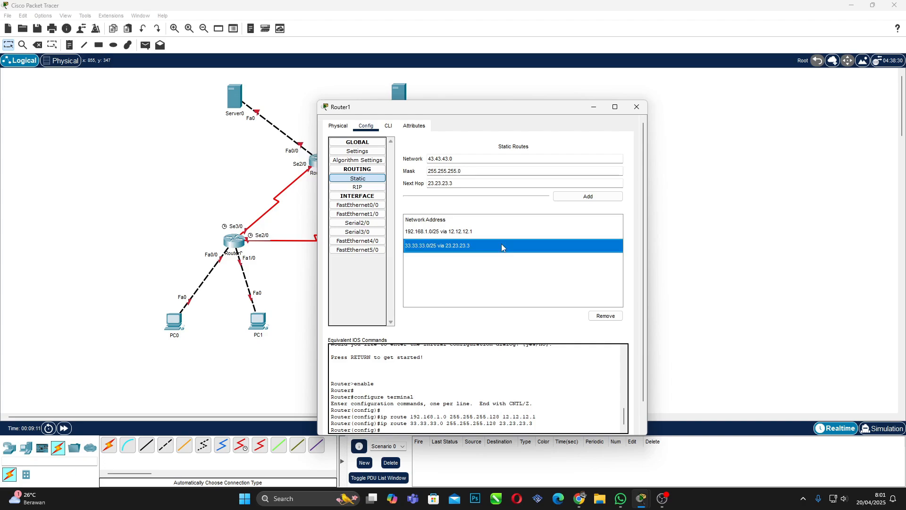
{"action": "left_click", "coordinate": [495, 186]}
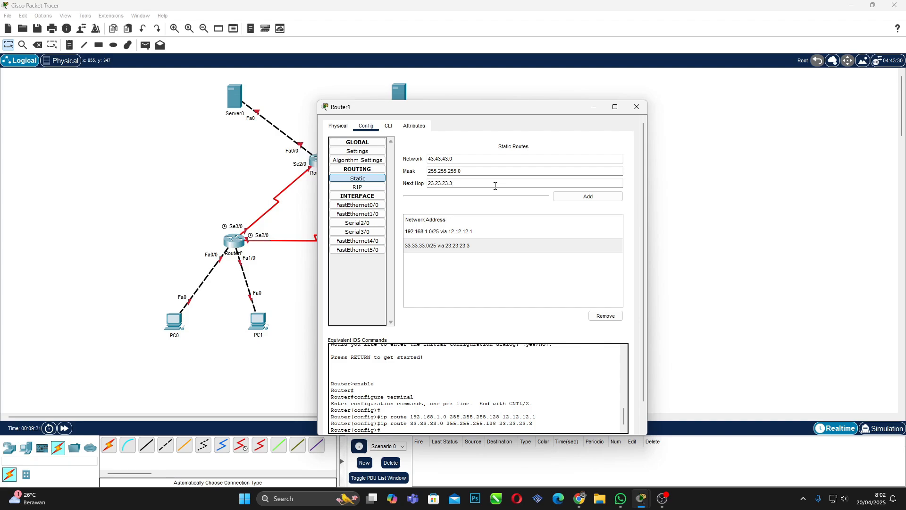
{"action": "left_click", "coordinate": [587, 196]}
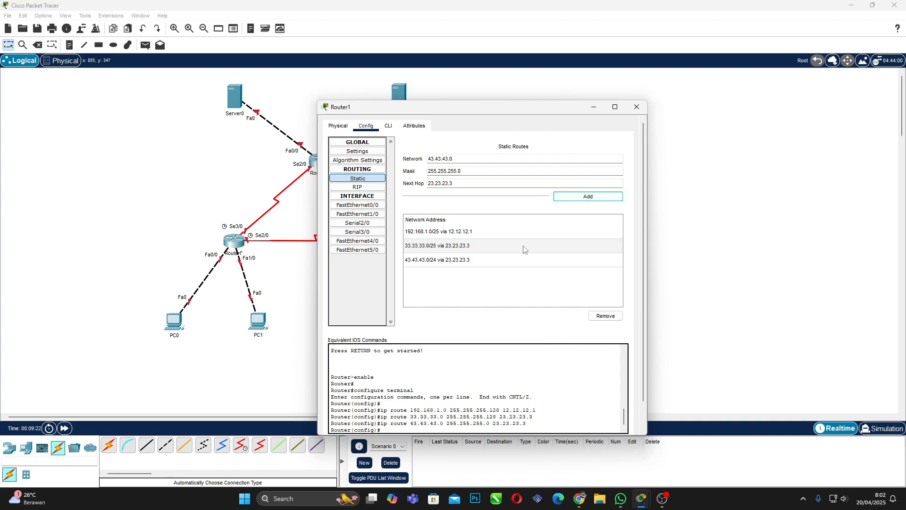
Replace Router1's 33.33.33.0/25 route with one to 33.33.33.0, mask 255.255.255.0, via 23.23.23.3, and close the router window.
{"action": "left_click", "coordinate": [453, 249]}
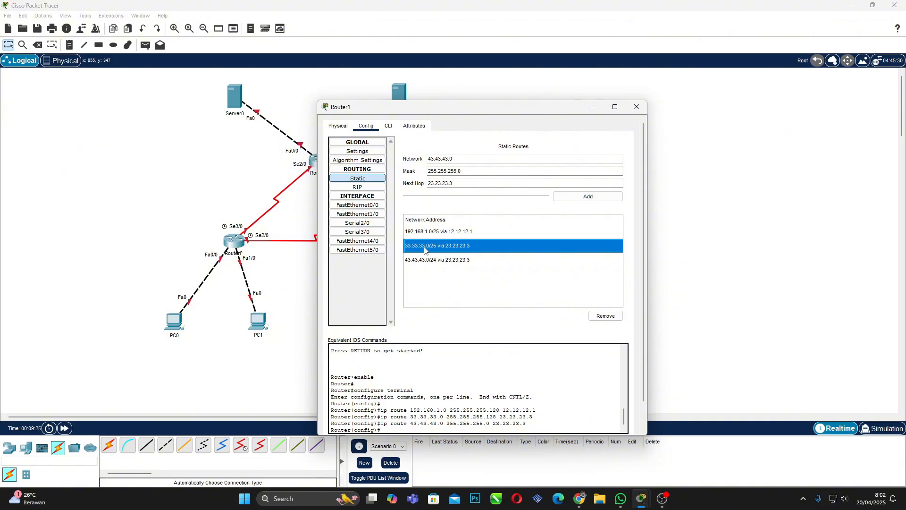
{"action": "left_click", "coordinate": [606, 316]}
{"action": "left_click_drag", "start_coordinate": [486, 161], "coordinate": [421, 160]}
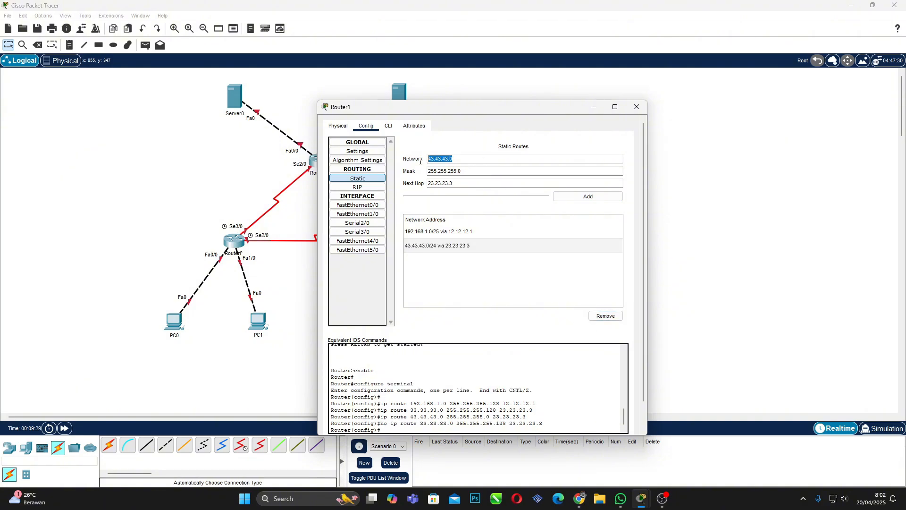
{"action": "key", "text": "BackSpace"}
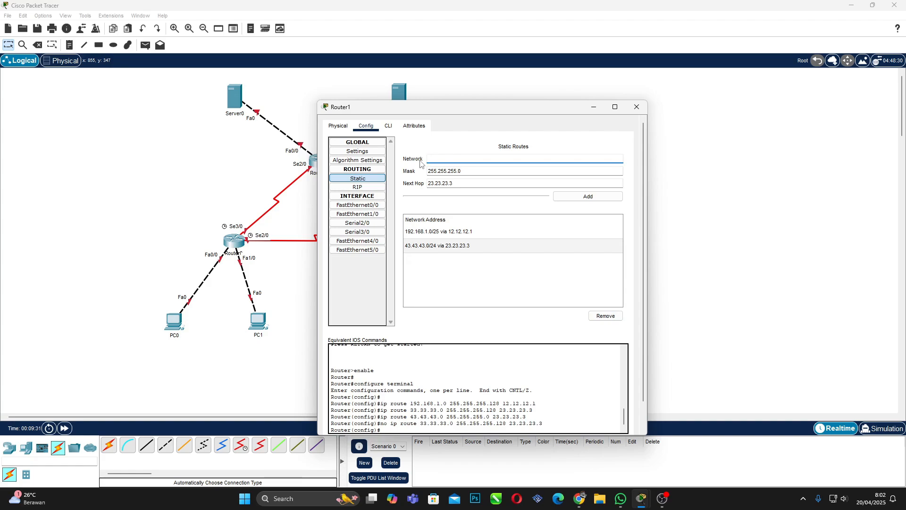
{"action": "type", "text": "33.33.33.0"}
{"action": "left_click", "coordinate": [567, 197]}
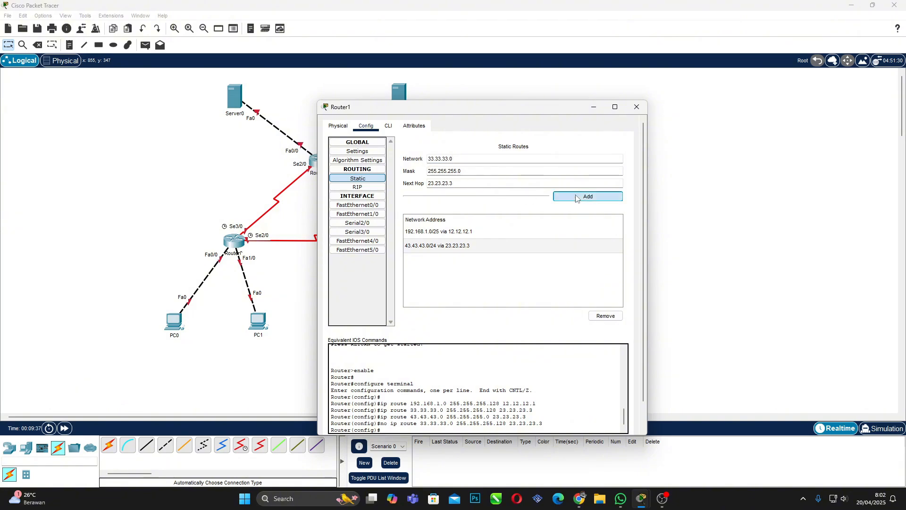
{"action": "left_click", "coordinate": [442, 259]}
{"action": "left_click", "coordinate": [445, 245]}
{"action": "left_click", "coordinate": [449, 259]}
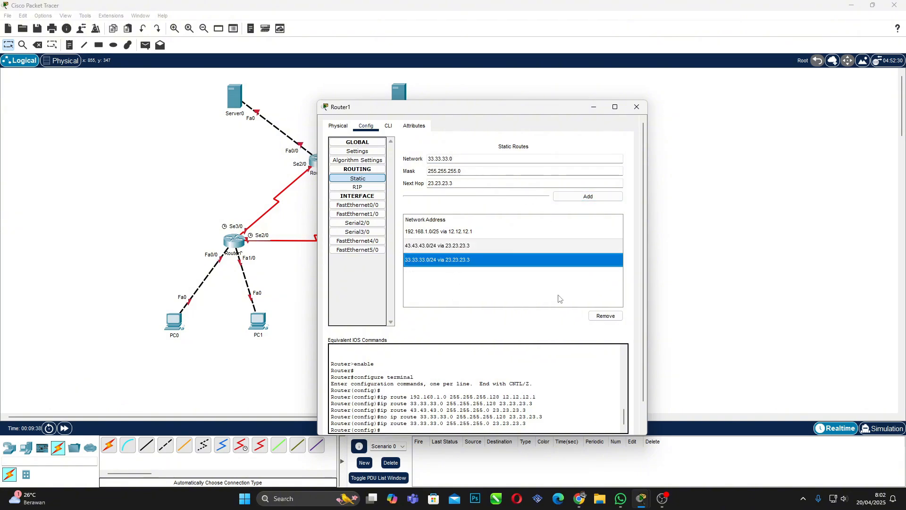
{"action": "left_click", "coordinate": [637, 107]}
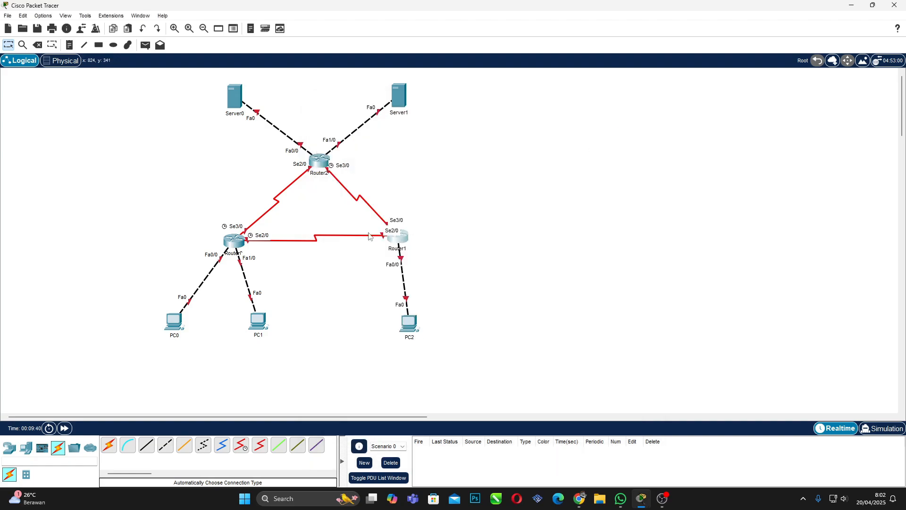
Add a static route on Router2 to network 192.168.1.0, mask 255.255.255.128, with next hop 12.12.12.1.
{"action": "left_click", "coordinate": [320, 162]}
{"action": "left_click", "coordinate": [372, 127]}
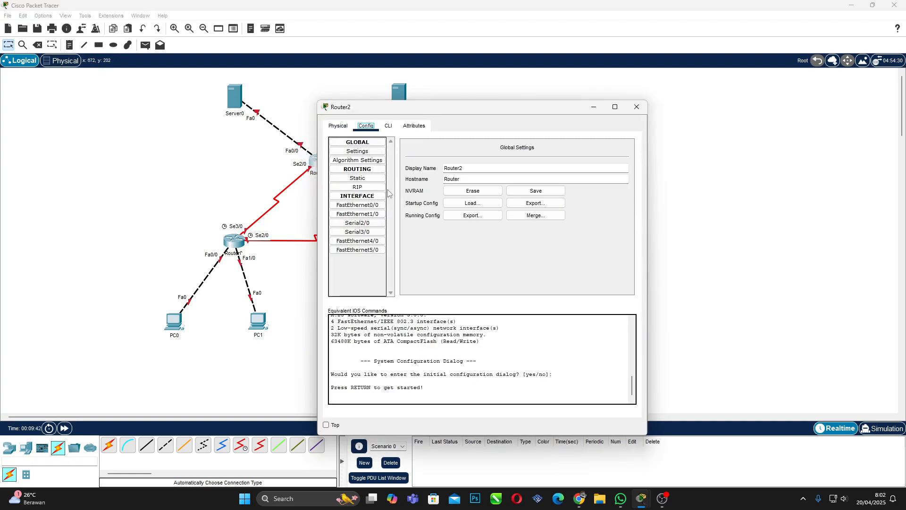
{"action": "left_click", "coordinate": [358, 178]}
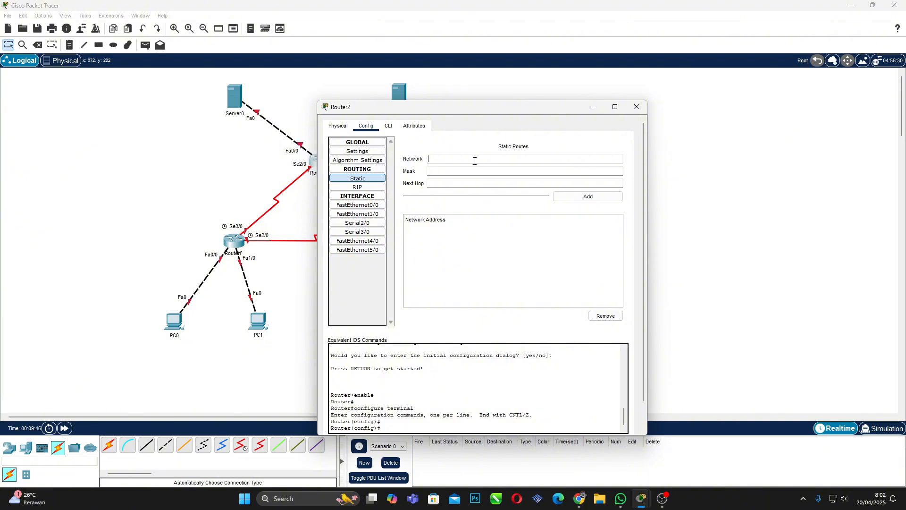
{"action": "type", "text": "19."}
{"action": "type", "text": "2"}
{"action": "type", "text": "168"}
{"action": "type", "text": ".1.9"}
{"action": "type", "text": "0"}
{"action": "left_click", "coordinate": [474, 170]}
{"action": "type", "text": "255.255.255.128"}
{"action": "left_click", "coordinate": [474, 185]}
{"action": "type", "text": "12.12.12.1"}
{"action": "left_click", "coordinate": [572, 201]}
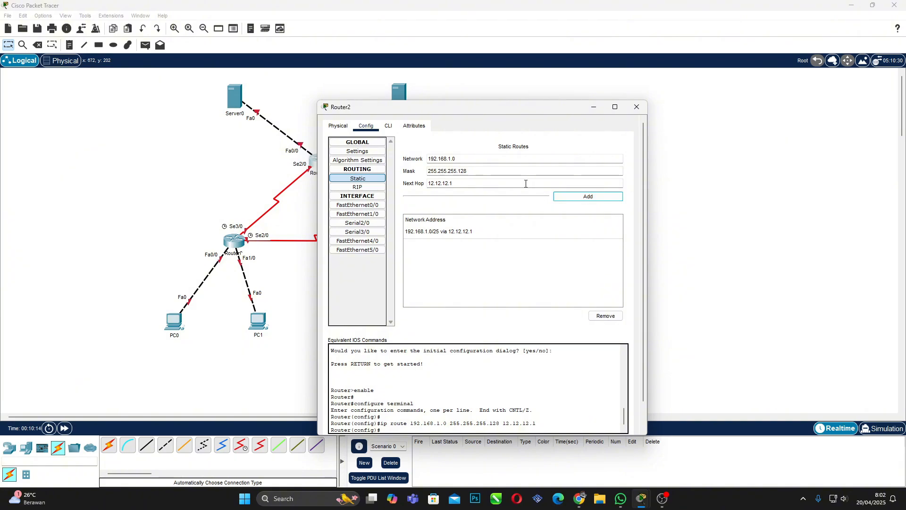
Add a static route on Router2 to network 192.168.1.128, mask 255.255.255.128, with next hop 23.23.23.2, and close the router window.
{"action": "left_click_drag", "start_coordinate": [525, 184], "coordinate": [405, 185]}
{"action": "key", "text": "BackSpace"}
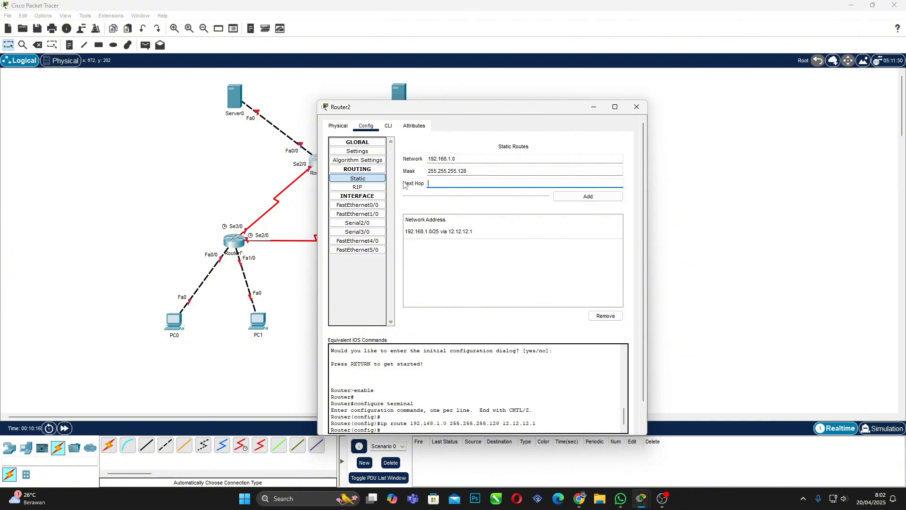
{"action": "type", "text": "23.23.23.2"}
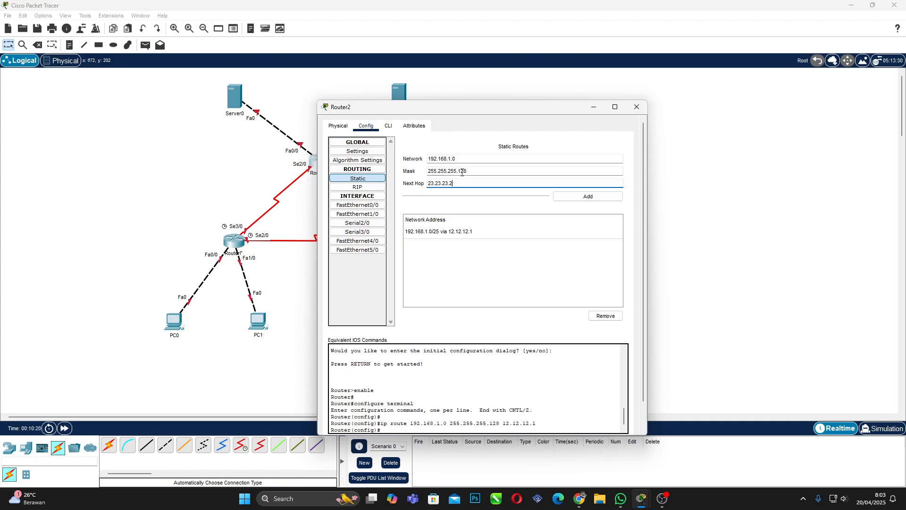
{"action": "left_click_drag", "start_coordinate": [461, 159], "coordinate": [426, 158]}
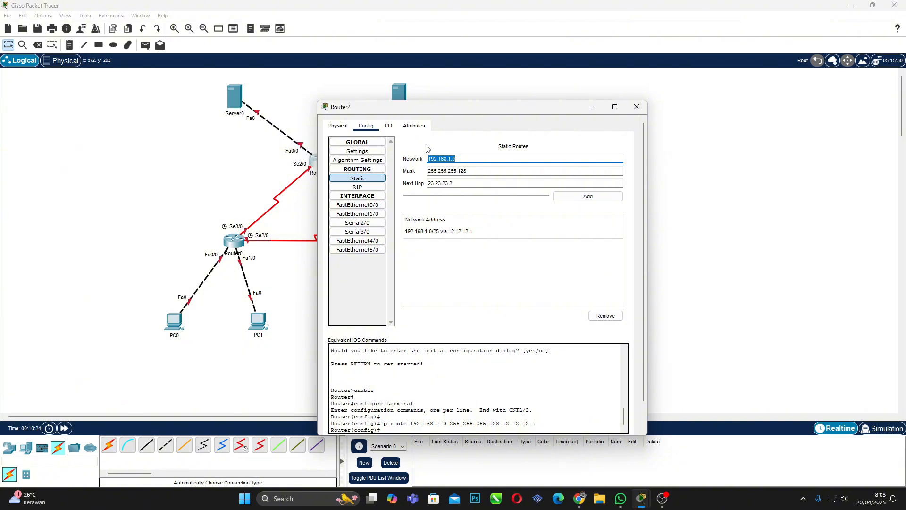
{"action": "key", "text": "Right"}
{"action": "key", "text": "BackSpace"}
{"action": "type", "text": "128"}
{"action": "left_click", "coordinate": [594, 200]}
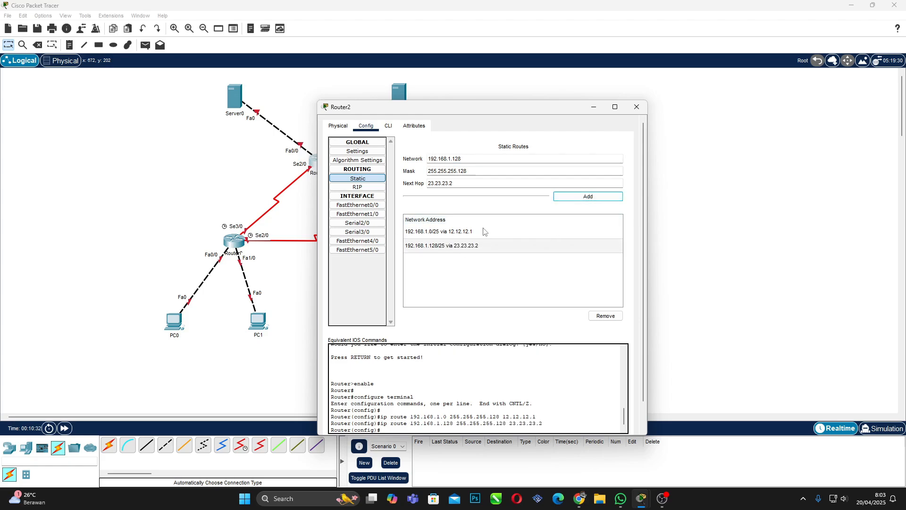
{"action": "left_click", "coordinate": [637, 106]}
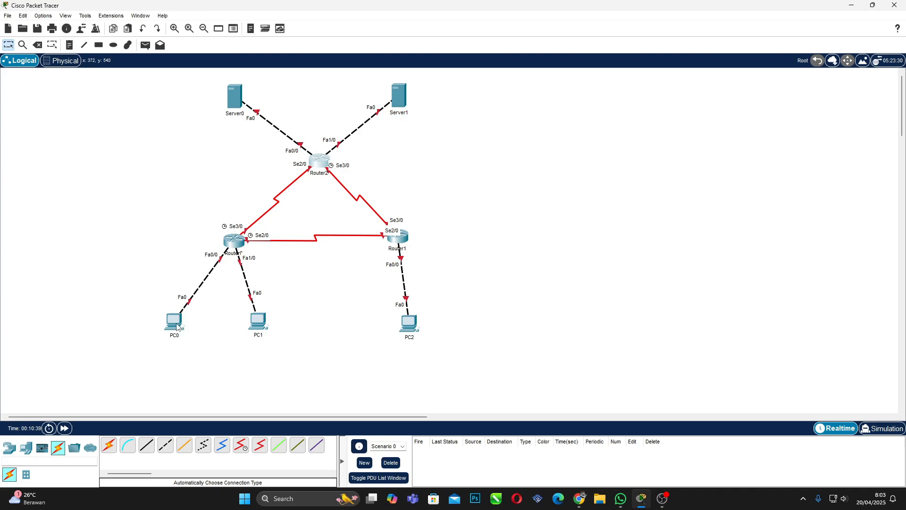
Assign PC0 the static IPv4 address 192.168.1.1 with subnet mask 255.255.255.192.
{"action": "mouse_move", "coordinate": [177, 327]}
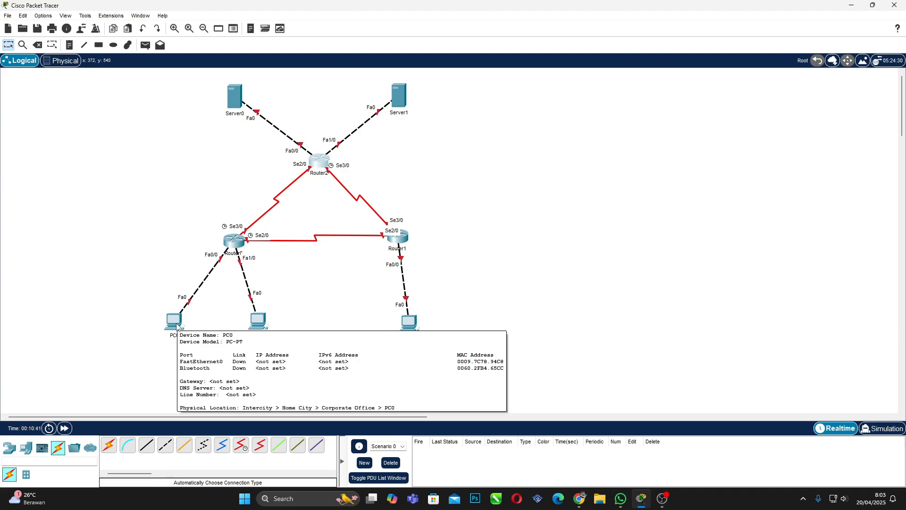
{"action": "left_click", "coordinate": [177, 327]}
{"action": "left_click", "coordinate": [366, 126]}
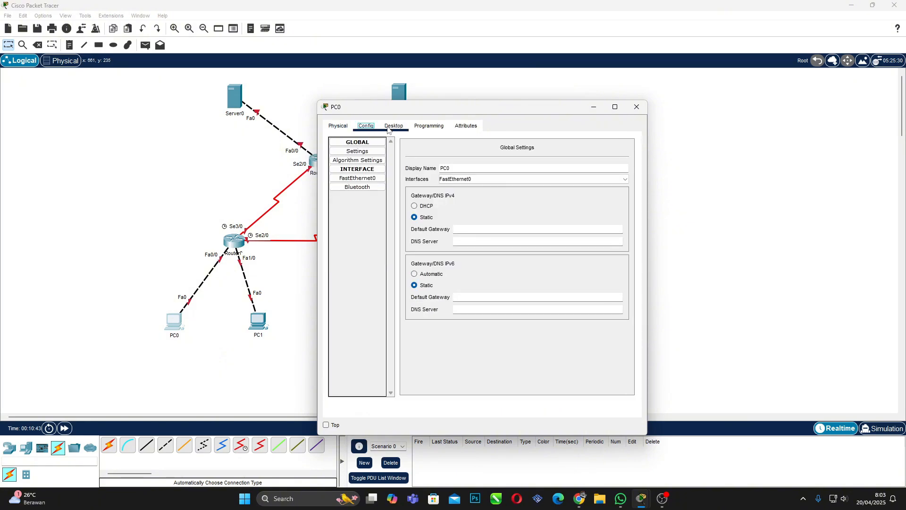
{"action": "left_click", "coordinate": [396, 127]}
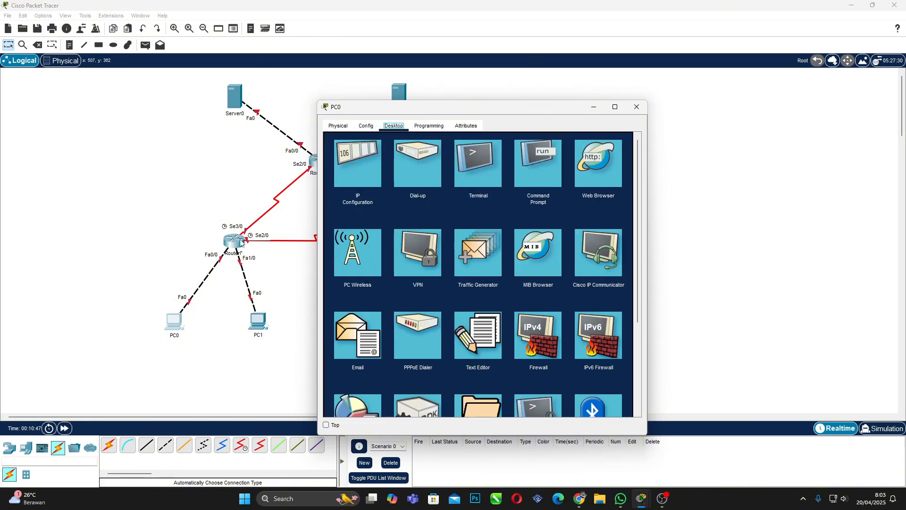
{"action": "left_click", "coordinate": [357, 181]}
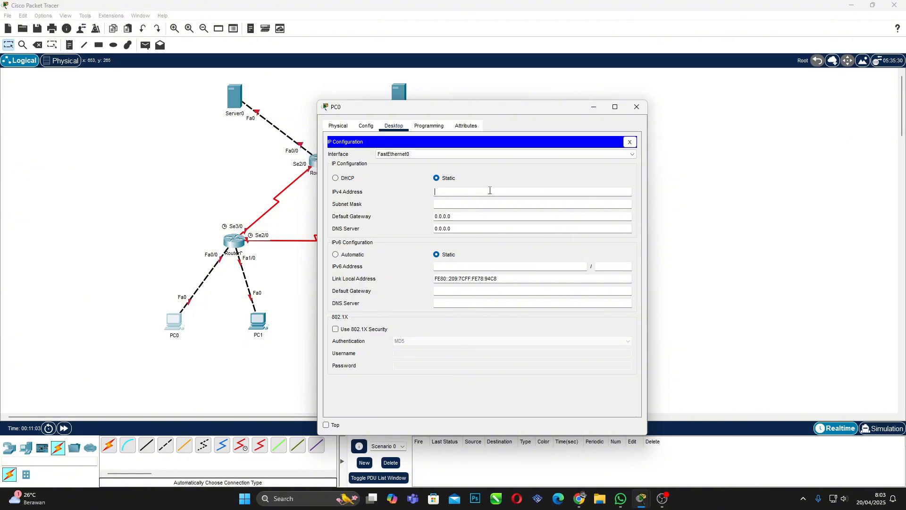
{"action": "type", "text": "192.168.1.1"}
{"action": "left_click", "coordinate": [492, 204]}
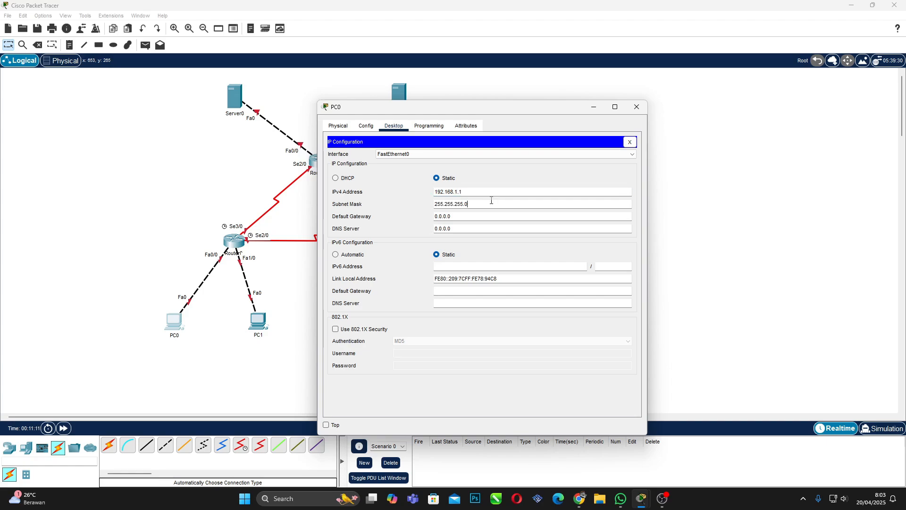
{"action": "key", "text": "BackSpace"}
{"action": "type", "text": "192"}
{"action": "key", "text": "Tab"}
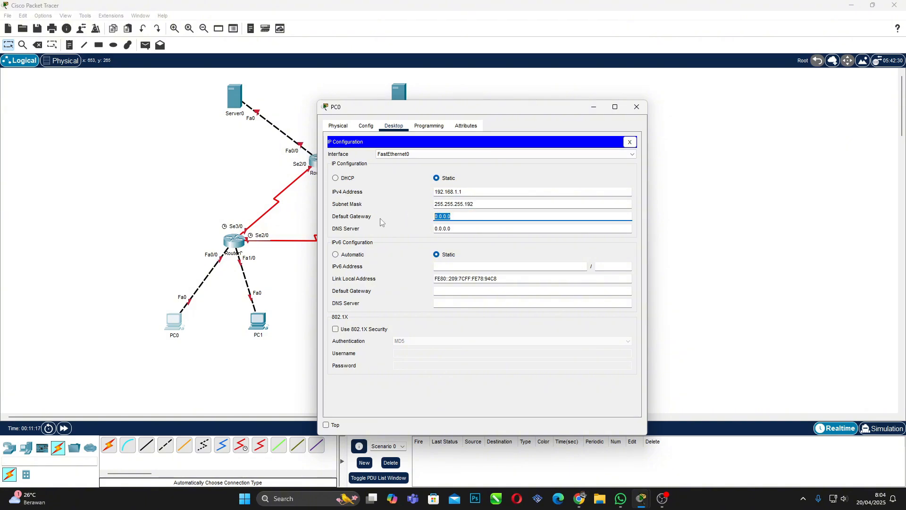
Set PC0's default gateway to 192.168.1.62 and its DNS server to 33.33.33.1, and close the PC window.
{"action": "type", "text": "19"}
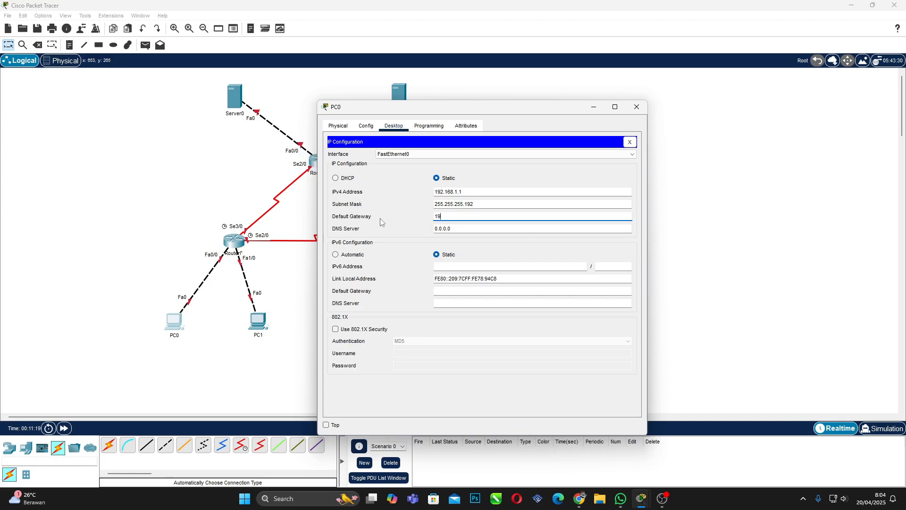
{"action": "type", "text": "2.168.1.62"}
{"action": "key", "text": "Tab"}
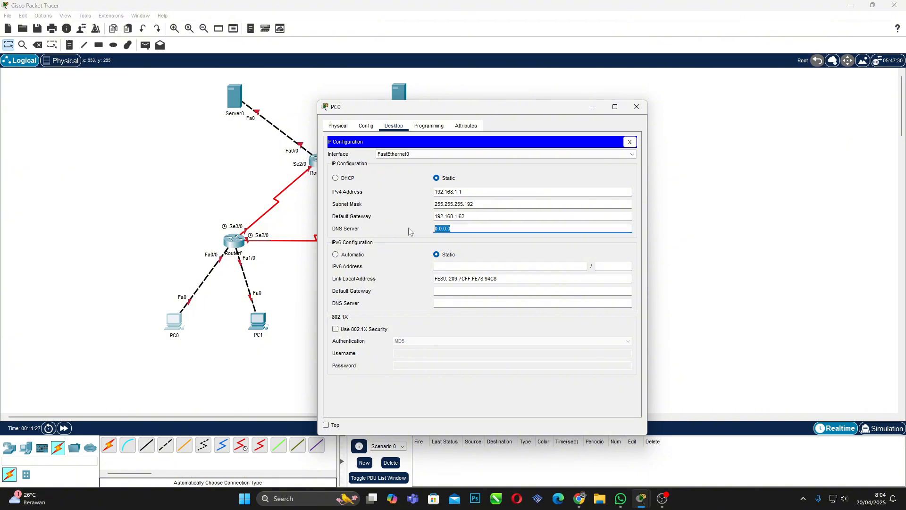
{"action": "key", "text": "BackSpace"}
{"action": "type", "text": "33.33.33.1"}
{"action": "left_click", "coordinate": [636, 107]}
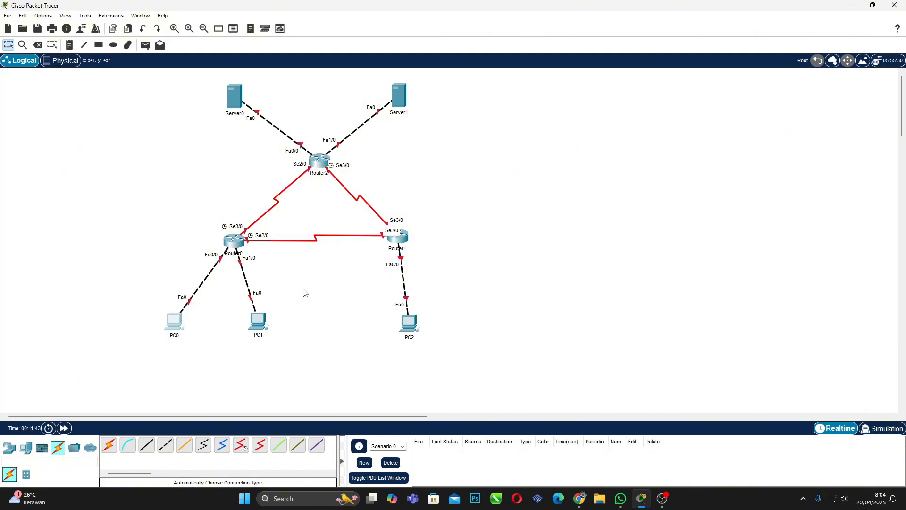
Assign PC1 the static IPv4 address 192.168.1.65 with subnet mask 255.255.255.192.
{"action": "left_click", "coordinate": [259, 322]}
{"action": "left_click", "coordinate": [429, 126]}
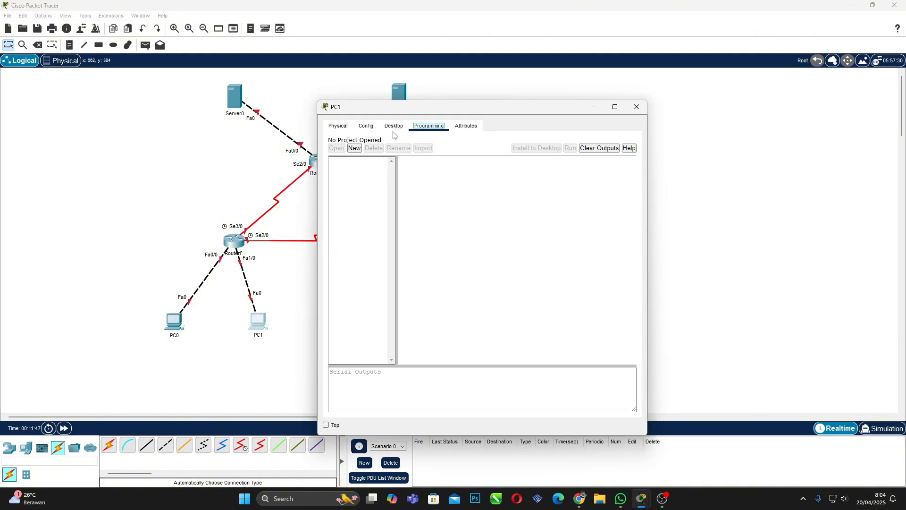
{"action": "left_click", "coordinate": [393, 126]}
{"action": "left_click", "coordinate": [371, 177]}
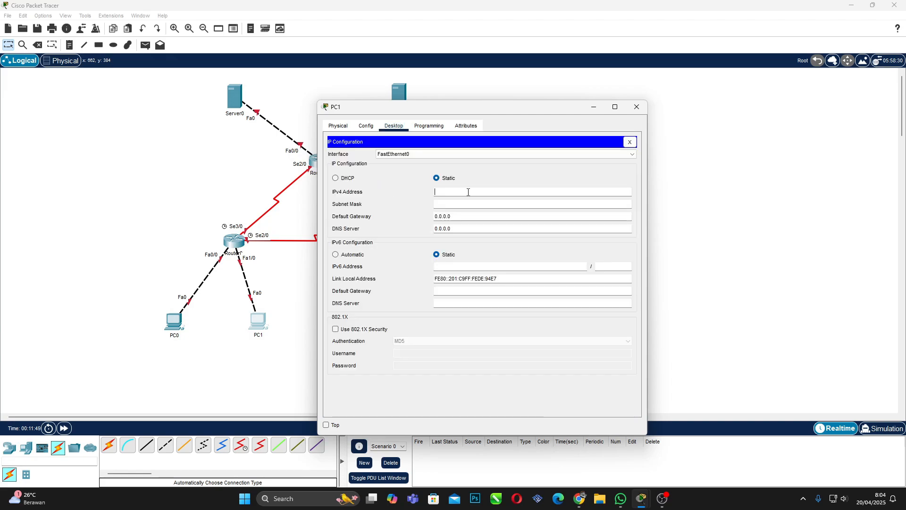
{"action": "type", "text": "192.168."}
{"action": "left_click", "coordinate": [469, 203]}
{"action": "key", "text": "BackSpace"}
{"action": "type", "text": "192"}
Set PC1's IPv4 default gateway to 192.168.1.126.
{"action": "key", "text": "BackSpace"}
{"action": "key", "text": "BackSpace"}
{"action": "key", "text": "BackSpace"}
{"action": "key", "text": "BackSpace"}
{"action": "key", "text": "BackSpace"}
{"action": "key", "text": "BackSpace"}
{"action": "key", "text": "BackSpace"}
{"action": "type", "text": "192.168"}
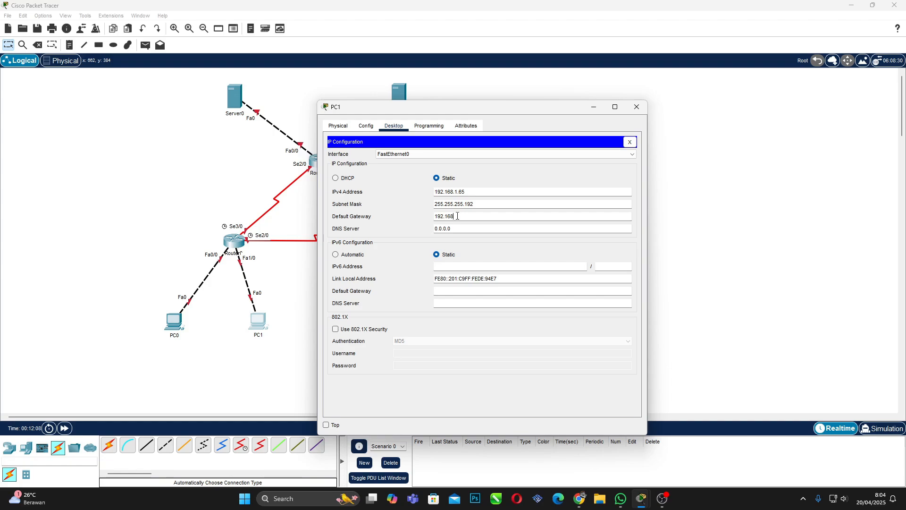
{"action": "type", "text": ".1.126"}
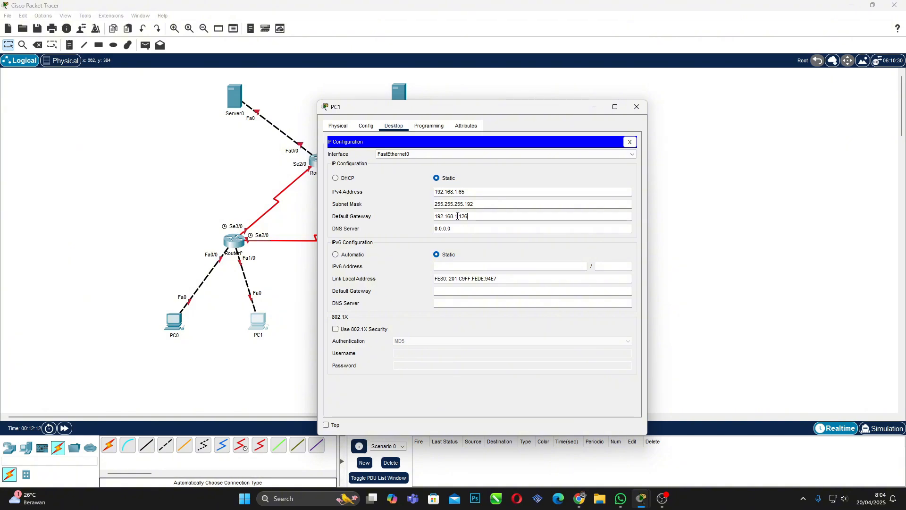
Set PC1's IPv4 DNS server to 33.33.33.1 and close the PC window.
{"action": "left_click", "coordinate": [460, 229]}
{"action": "key", "text": "BackSpace"}
{"action": "key", "text": "BackSpace"}
{"action": "key", "text": "BackSpace"}
{"action": "key", "text": "BackSpace"}
{"action": "key", "text": "BackSpace"}
{"action": "key", "text": "BackSpace"}
{"action": "key", "text": "BackSpace"}
{"action": "type", "text": "33.33.33"}
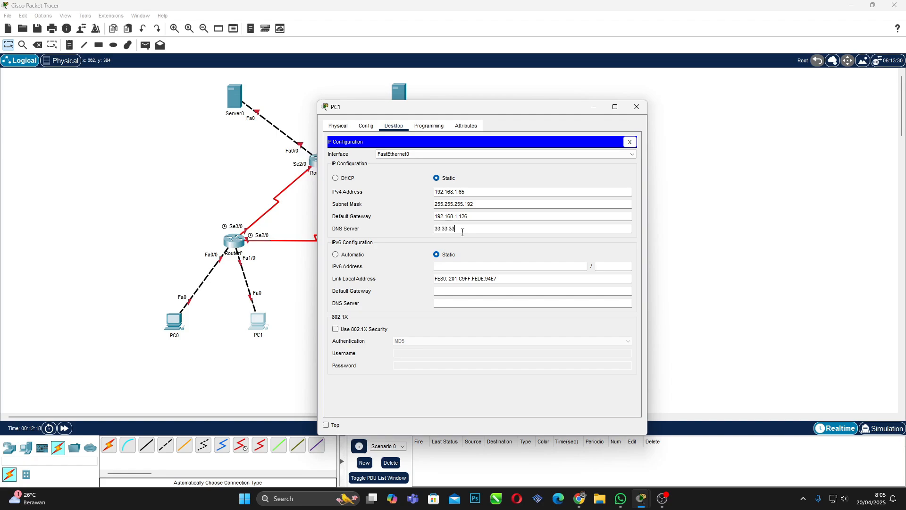
{"action": "type", "text": ".1"}
{"action": "left_click", "coordinate": [636, 106]}
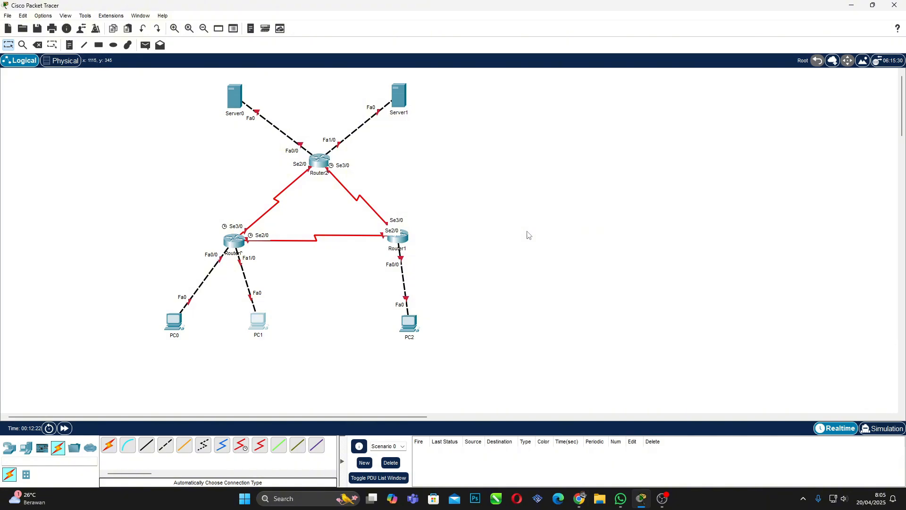
Assign PC2 the static IPv4 address 192.168.1.253 with subnet mask 255.255.255.128.
{"action": "left_click", "coordinate": [410, 325]}
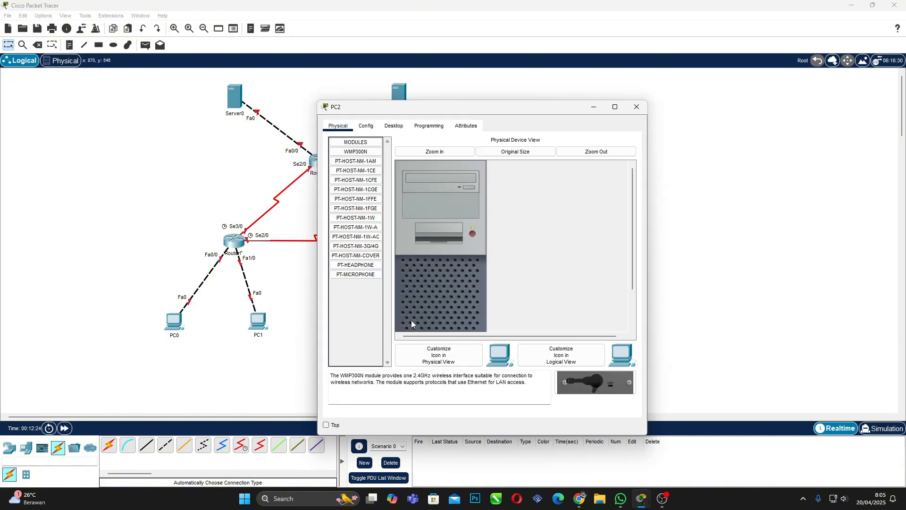
{"action": "left_click", "coordinate": [395, 126]}
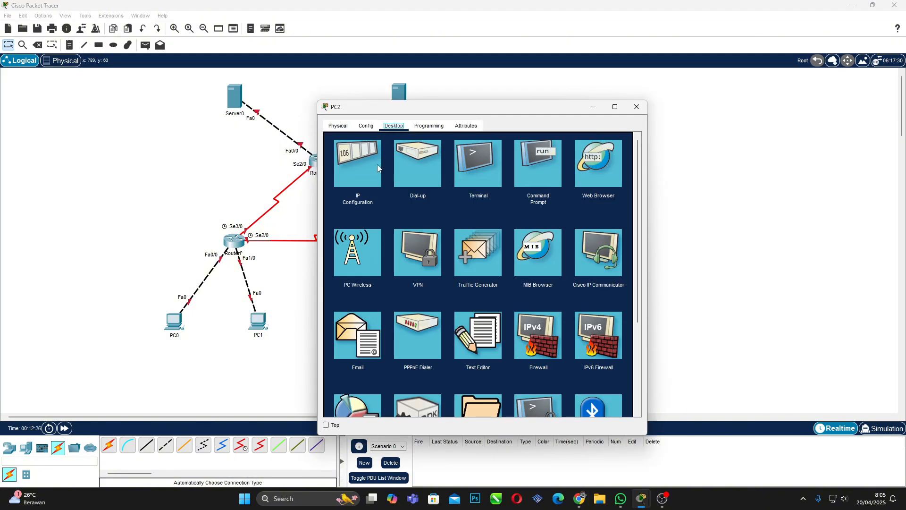
{"action": "left_click", "coordinate": [377, 166]}
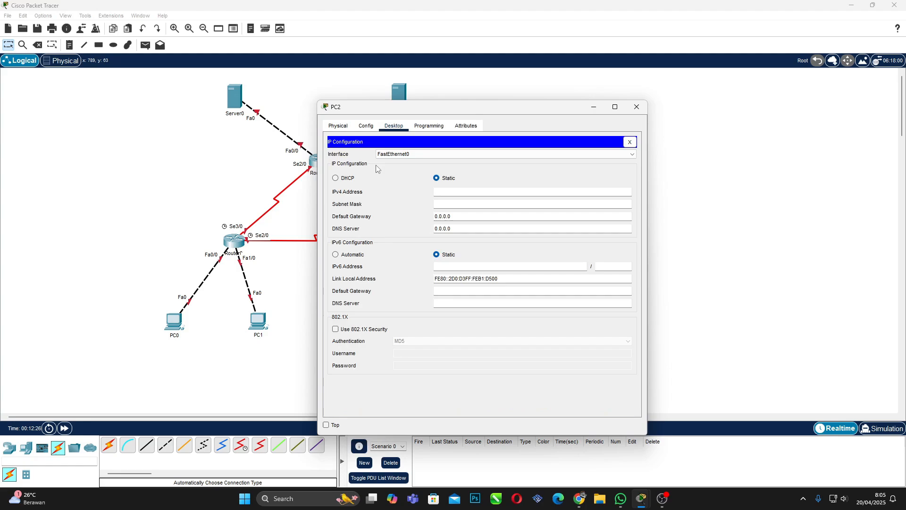
{"action": "left_click", "coordinate": [476, 192]}
{"action": "type", "text": "192.168.1.253"}
{"action": "left_click", "coordinate": [476, 192]}
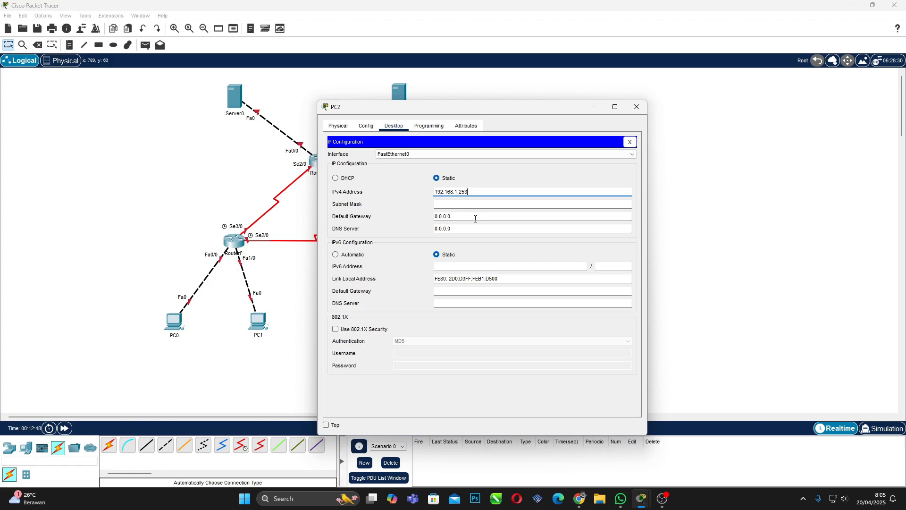
{"action": "left_click", "coordinate": [477, 204]}
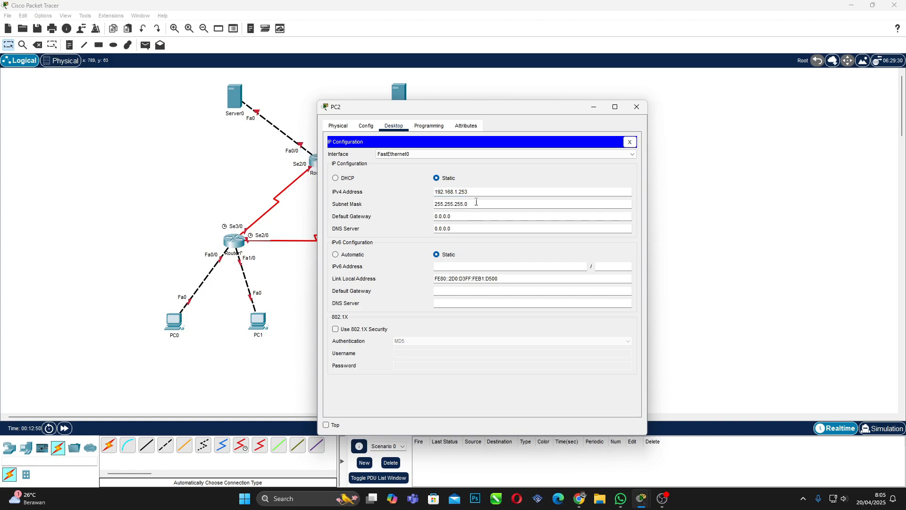
{"action": "key", "text": "BackSpace"}
{"action": "type", "text": "128"}
Set PC2's IPv4 default gateway to 192.168.1.254 and close the PC window.
{"action": "left_click", "coordinate": [468, 219]}
{"action": "key", "text": "BackSpace"}
{"action": "key", "text": "BackSpace"}
{"action": "key", "text": "BackSpace"}
{"action": "key", "text": "BackSpace"}
{"action": "key", "text": "BackSpace"}
{"action": "key", "text": "BackSpace"}
{"action": "type", "text": "192.168.1.254"}
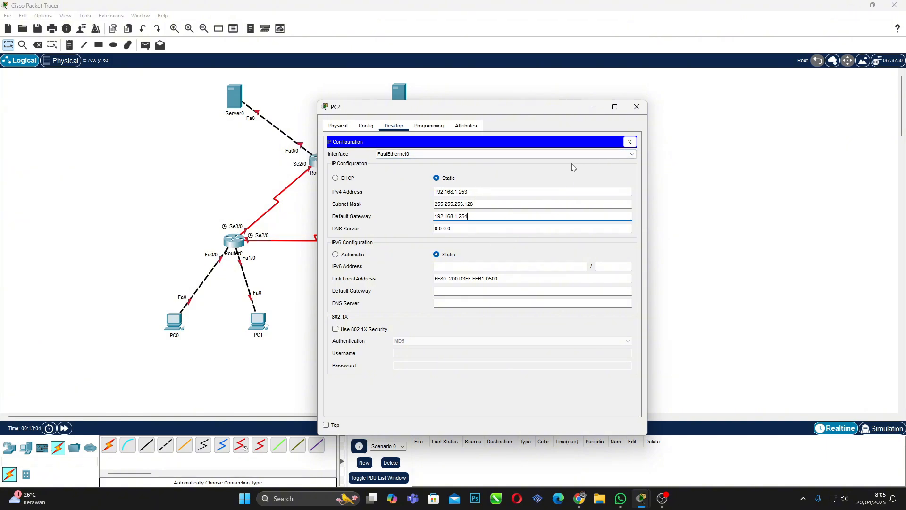
{"action": "left_click", "coordinate": [636, 108]}
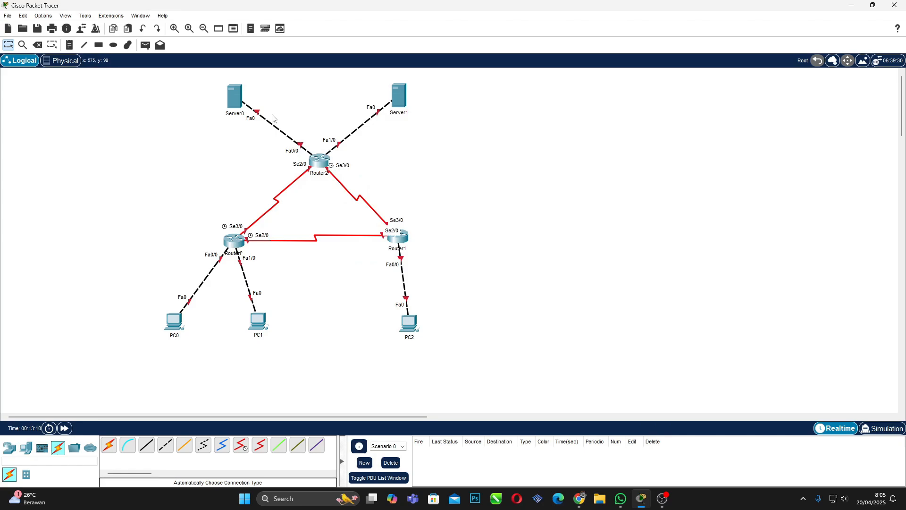
Open Router0's configuration and review its list of static routes.
{"action": "left_click", "coordinate": [235, 243]}
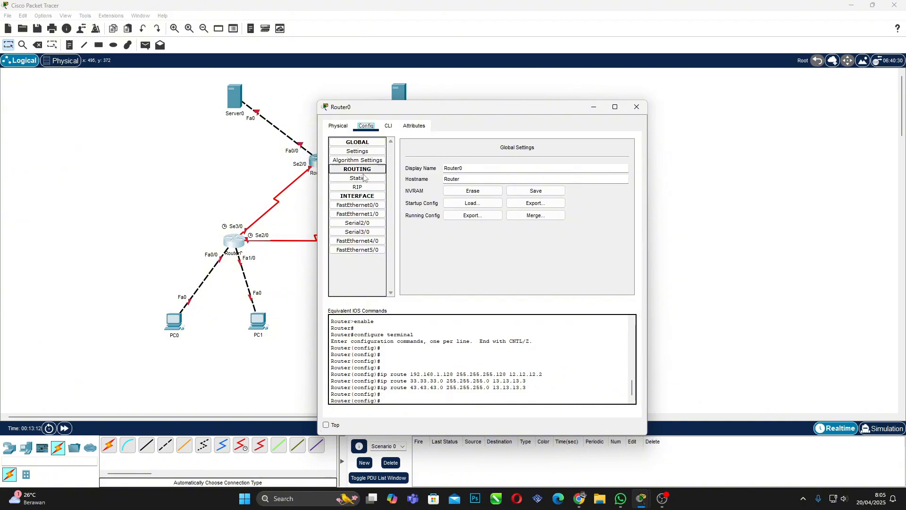
{"action": "left_click", "coordinate": [371, 207]}
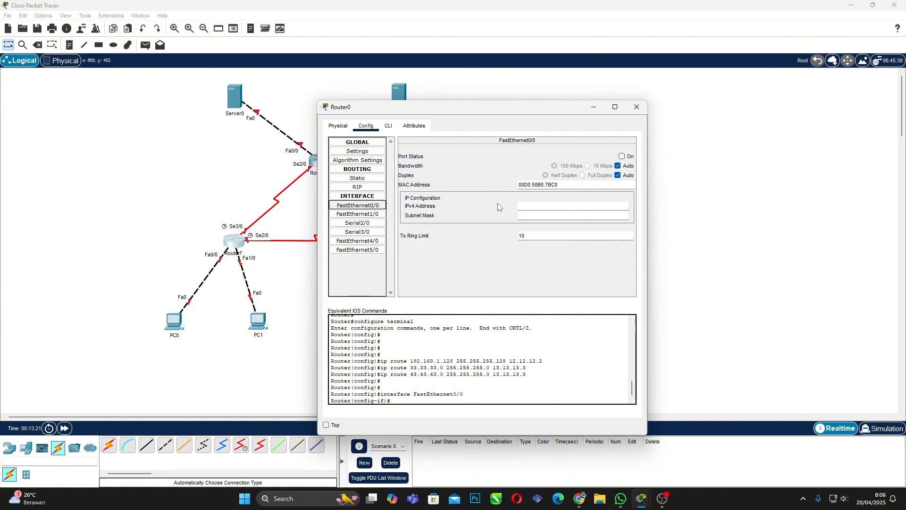
{"action": "left_click", "coordinate": [357, 178]}
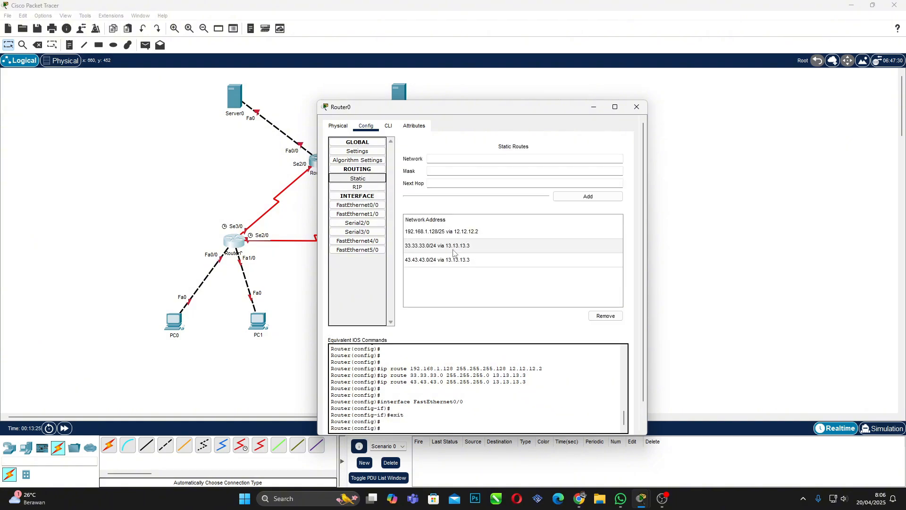
{"action": "left_click", "coordinate": [424, 231]}
{"action": "left_click", "coordinate": [445, 245]}
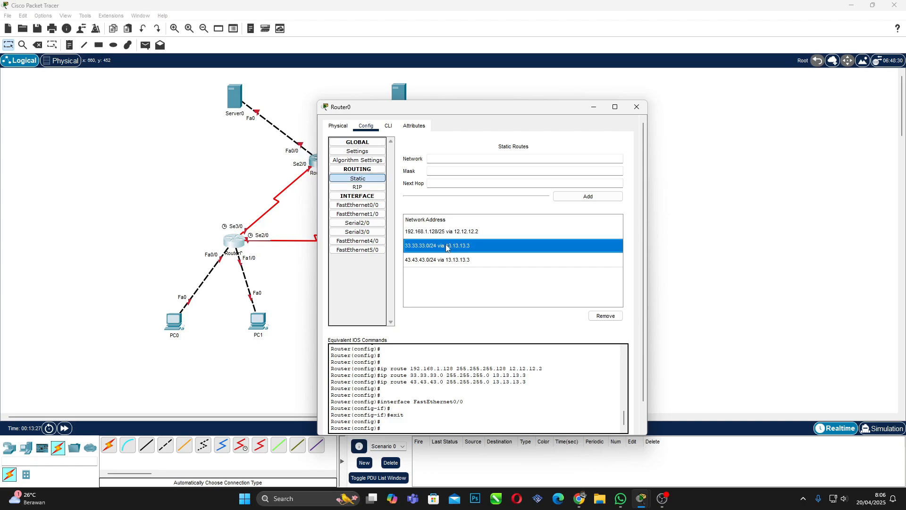
{"action": "left_click", "coordinate": [447, 238]}
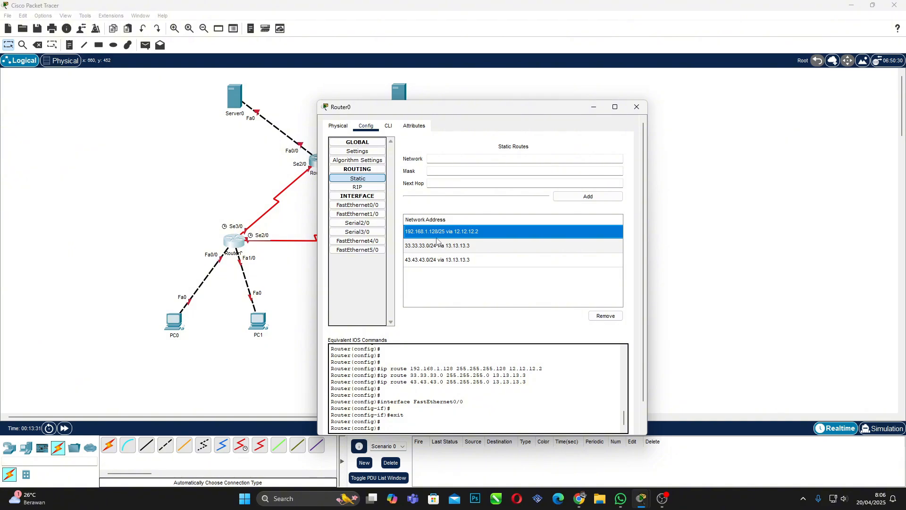
Assign Router0's FastEthernet0/0 the IPv4 address 192.168.1.62 with subnet mask 255.255.255.192 and turn the port on.
{"action": "left_click", "coordinate": [373, 206]}
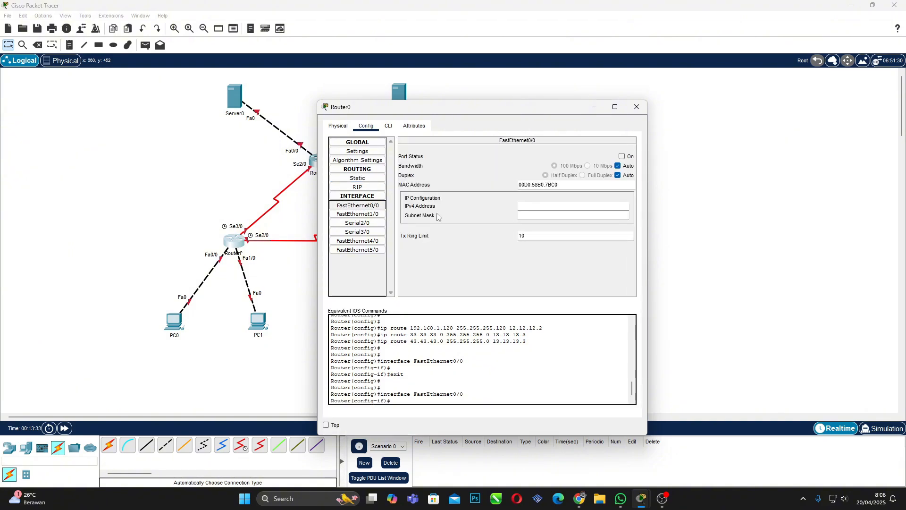
{"action": "left_click", "coordinate": [533, 207]}
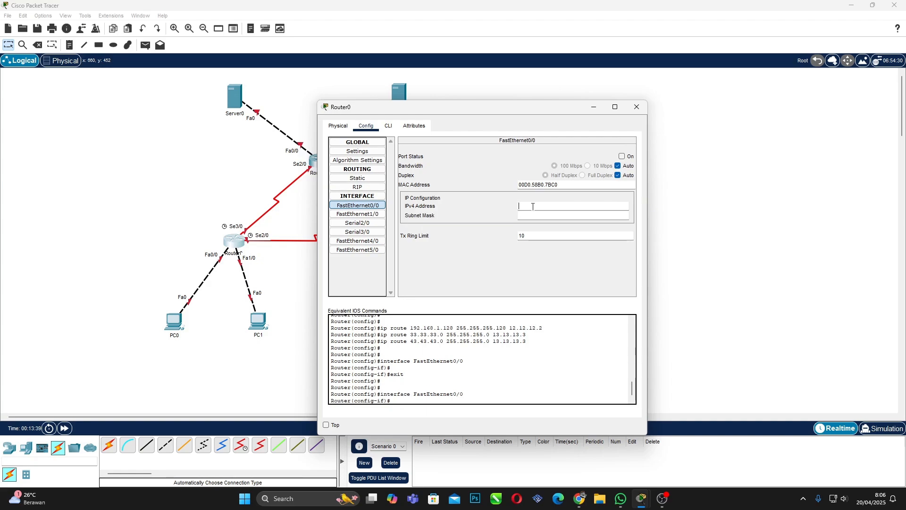
{"action": "type", "text": "192.168.1.62"}
{"action": "left_click", "coordinate": [536, 215]}
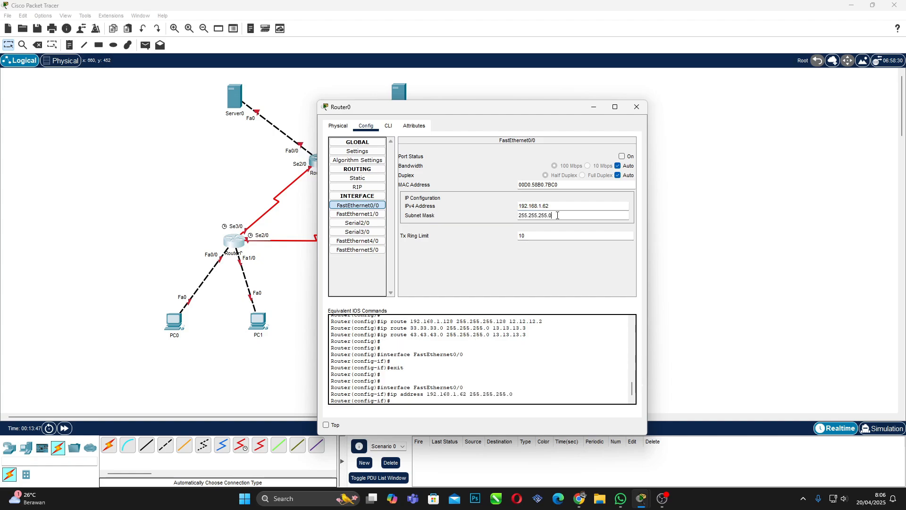
{"action": "type", "text": "192"}
{"action": "left_click", "coordinate": [623, 157]}
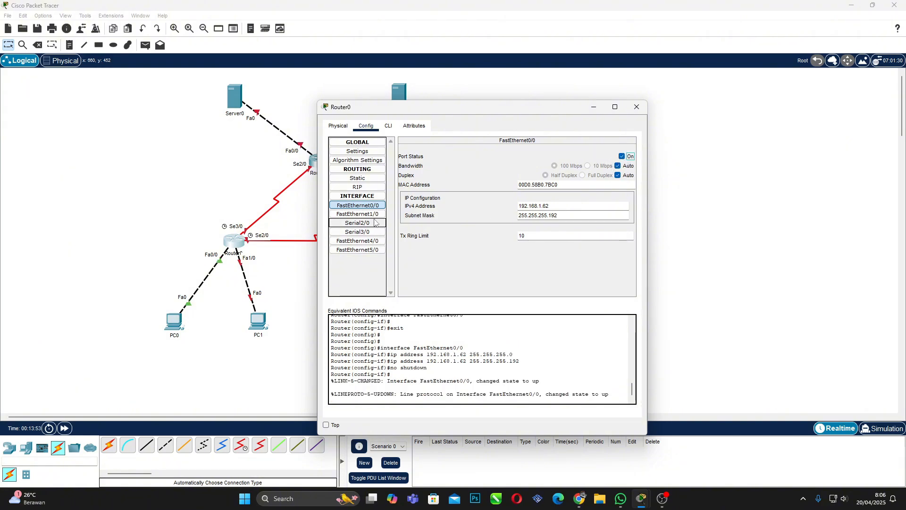
Assign Router0's FastEthernet1/0 the IPv4 address 192.168.1.126 with subnet mask 255.255.255.192 and turn the port on.
{"action": "left_click", "coordinate": [358, 214]}
{"action": "left_click", "coordinate": [534, 206]}
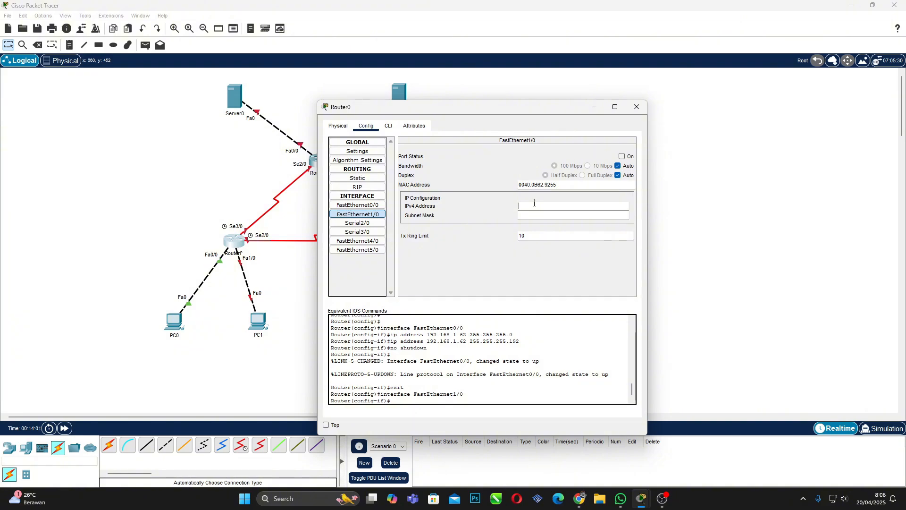
{"action": "type", "text": "192.168.1.126"}
{"action": "left_click", "coordinate": [551, 216]}
{"action": "type", "text": "255.255.255.192"}
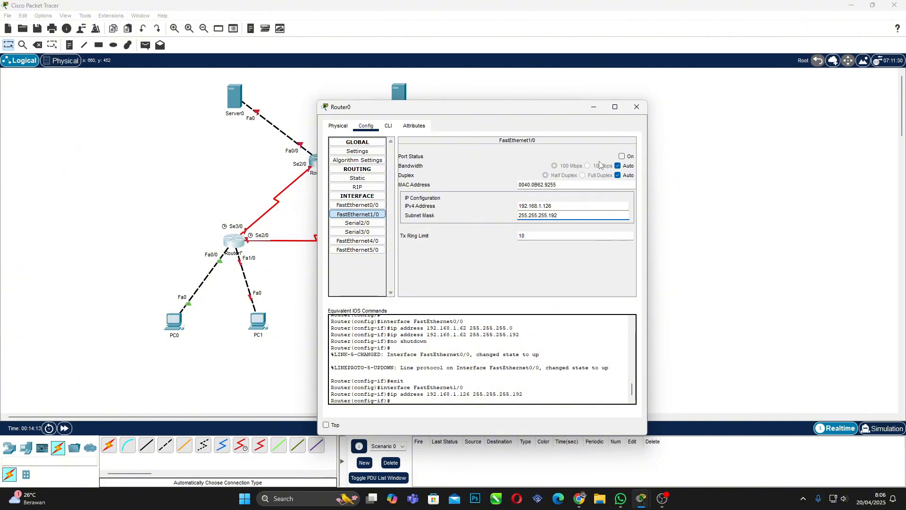
{"action": "left_click", "coordinate": [622, 157]}
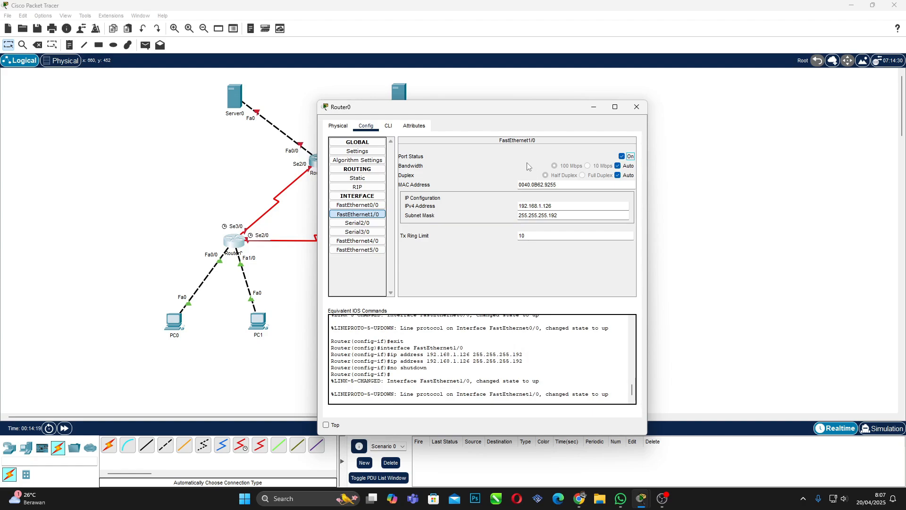
Assign Router0's Serial2/0 the IPv4 address 12.12.12.1 with subnet mask 255.255.255.0 and turn the port on.
{"action": "left_click", "coordinate": [363, 222]}
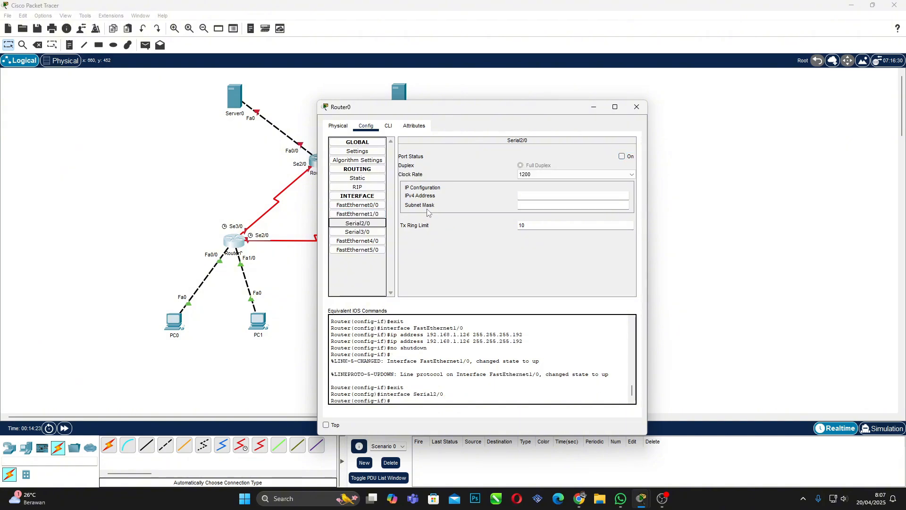
{"action": "left_click_drag", "start_coordinate": [463, 108], "coordinate": [590, 89]}
{"action": "left_click", "coordinate": [684, 177]}
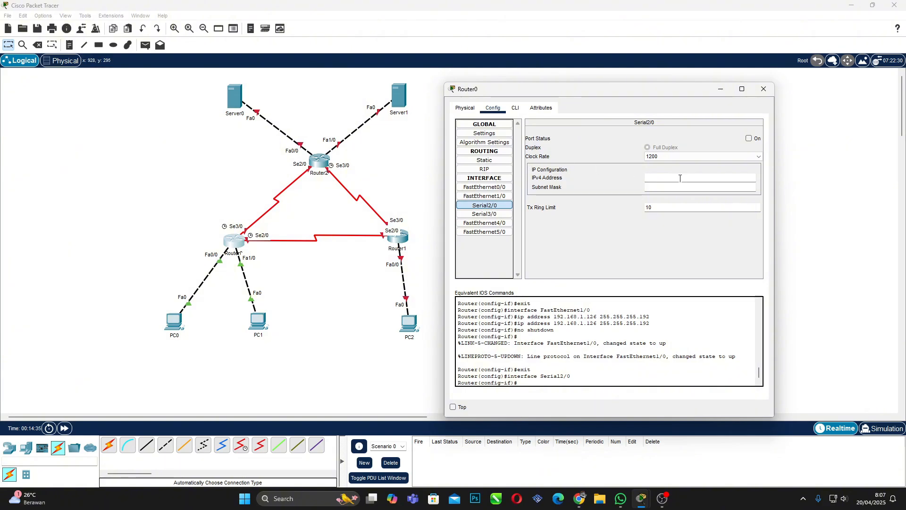
{"action": "type", "text": "12.12.12.1"}
{"action": "left_click", "coordinate": [683, 187]}
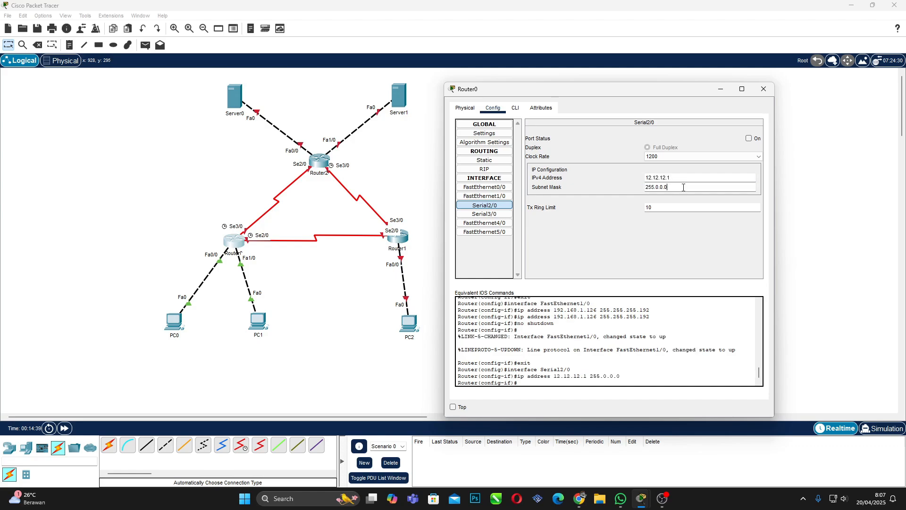
{"action": "key", "text": "BackSpace"}
{"action": "key", "text": "BackSpace"}
{"action": "key", "text": "BackSpace"}
{"action": "key", "text": "BackSpace"}
{"action": "key", "text": "BackSpace"}
{"action": "type", "text": "255.255.0"}
{"action": "left_click", "coordinate": [749, 138]}
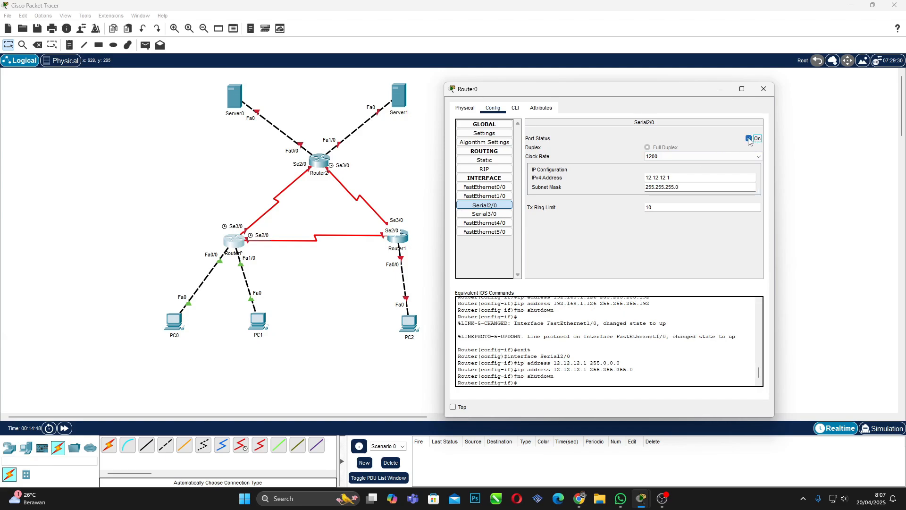
Give Router0's Serial3/0 the IPv4 address 13.13.13.1 with mask 255.255.255.0, turn the port on and close the router window.
{"action": "left_click", "coordinate": [470, 214]}
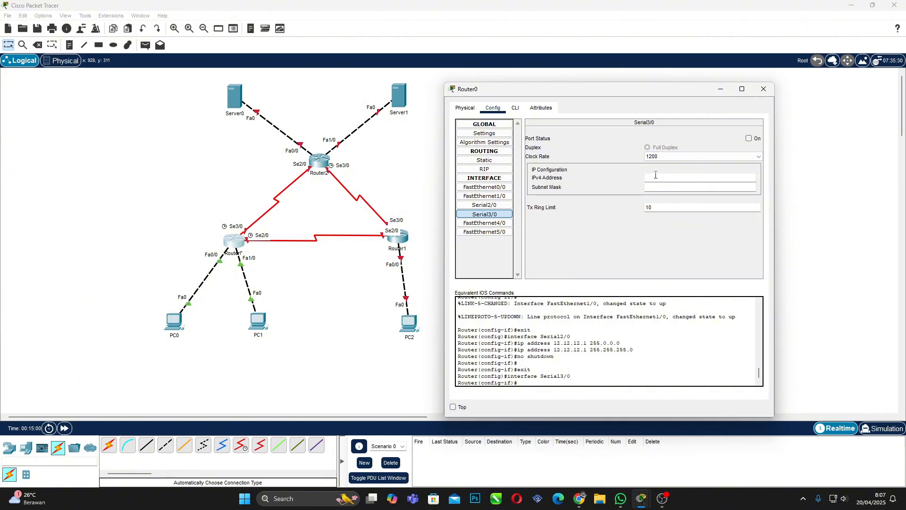
{"action": "type", "text": "13.13.13.1"}
{"action": "key", "text": "Tab"}
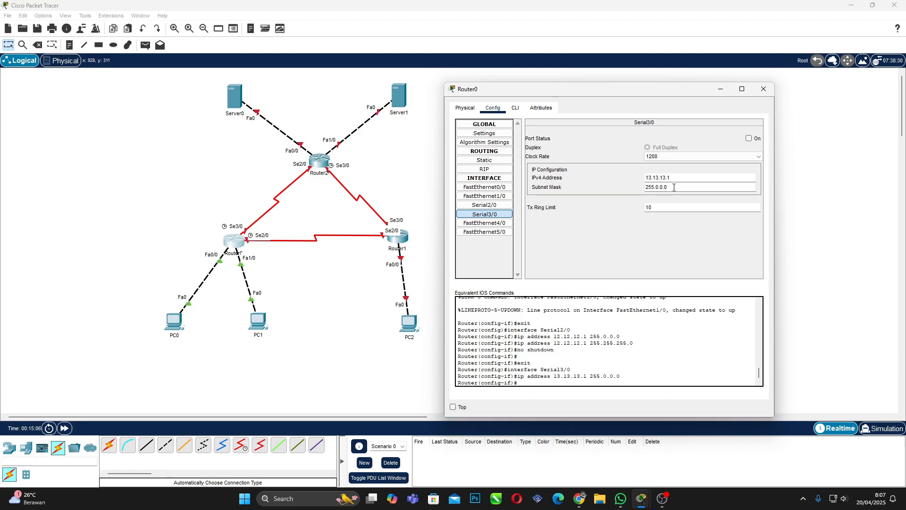
{"action": "key", "text": "BackSpace"}
{"action": "key", "text": "BackSpace"}
{"action": "key", "text": "BackSpace"}
{"action": "key", "text": "BackSpace"}
{"action": "key", "text": "BackSpace"}
{"action": "key", "text": "BackSpace"}
{"action": "type", "text": ".255.255.0"}
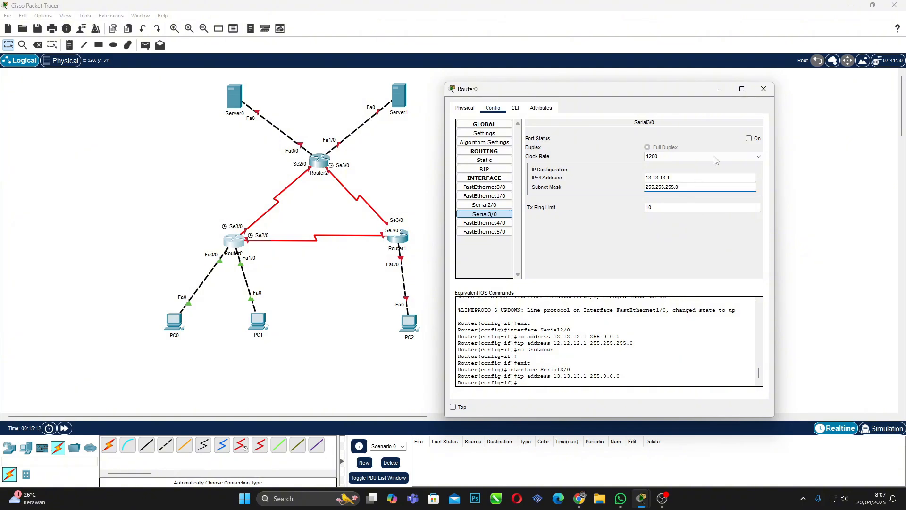
{"action": "left_click", "coordinate": [749, 138]}
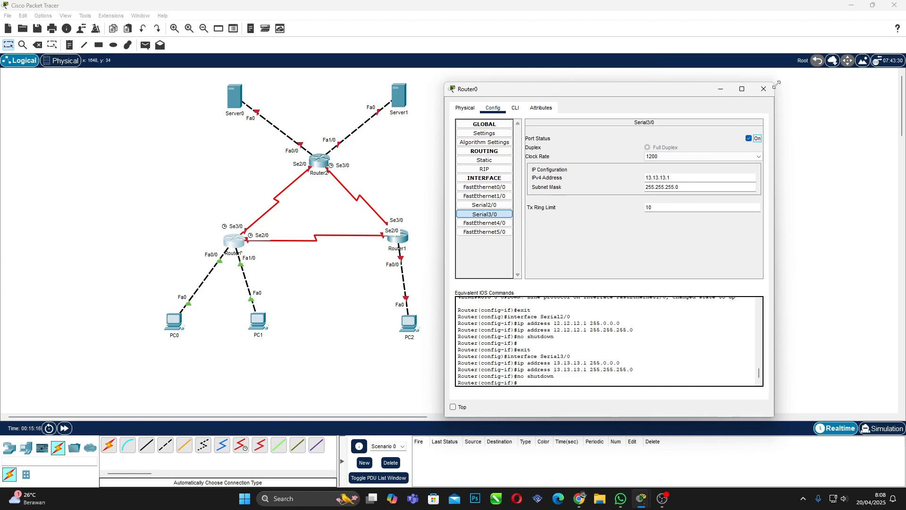
{"action": "left_click", "coordinate": [484, 187]}
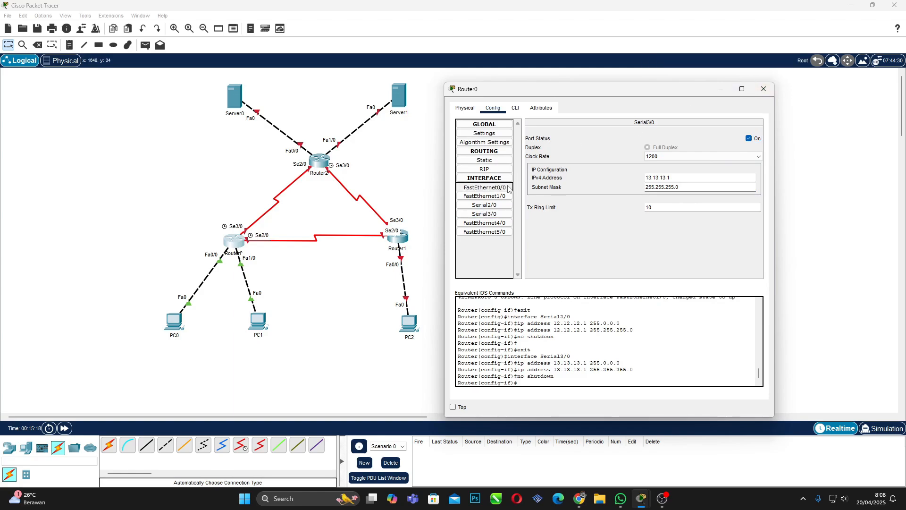
{"action": "left_click", "coordinate": [503, 207]}
{"action": "left_click", "coordinate": [764, 89]}
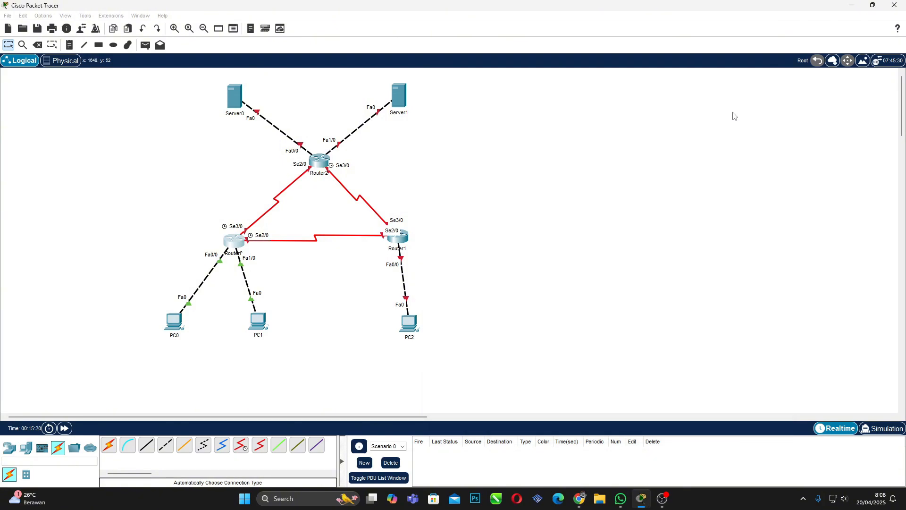
Open Router1's configuration beside the topology and review its list of static routes.
{"action": "left_click", "coordinate": [396, 237]}
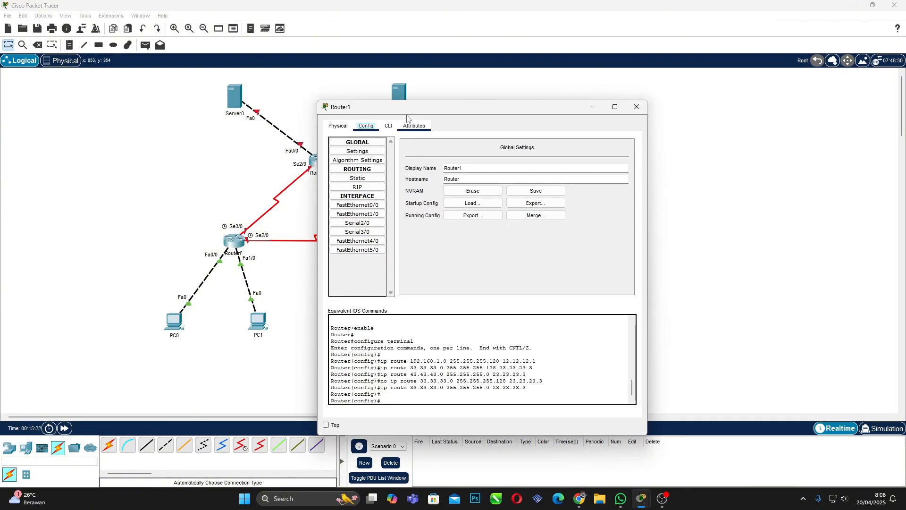
{"action": "left_click_drag", "start_coordinate": [414, 107], "coordinate": [607, 94]}
{"action": "left_click", "coordinate": [573, 165]}
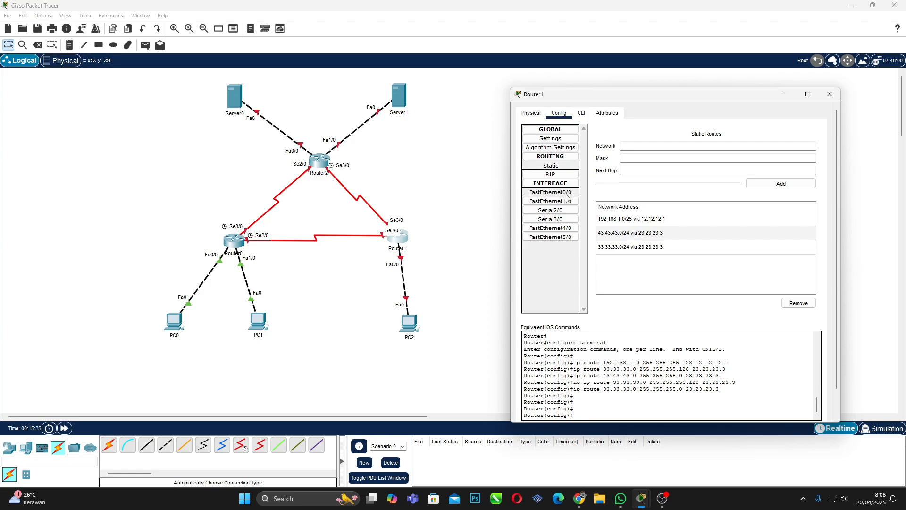
{"action": "left_click", "coordinate": [549, 194]}
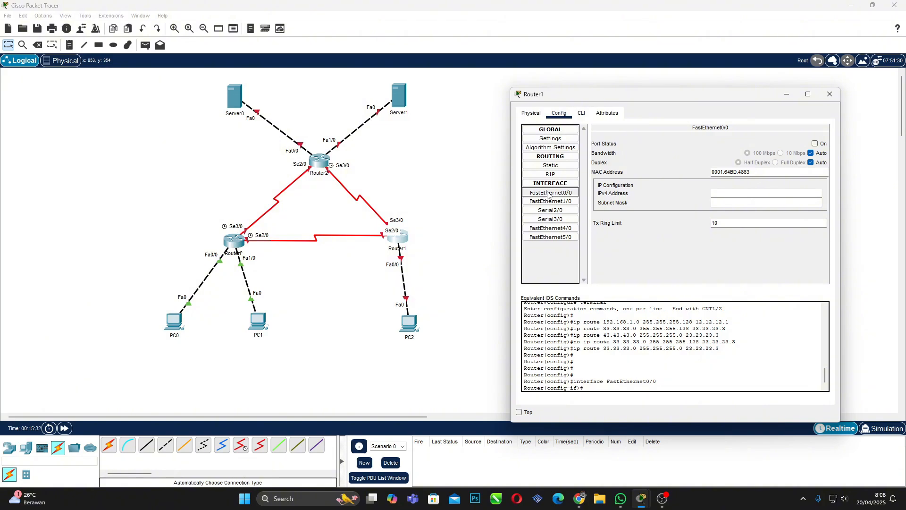
{"action": "left_click", "coordinate": [551, 166]}
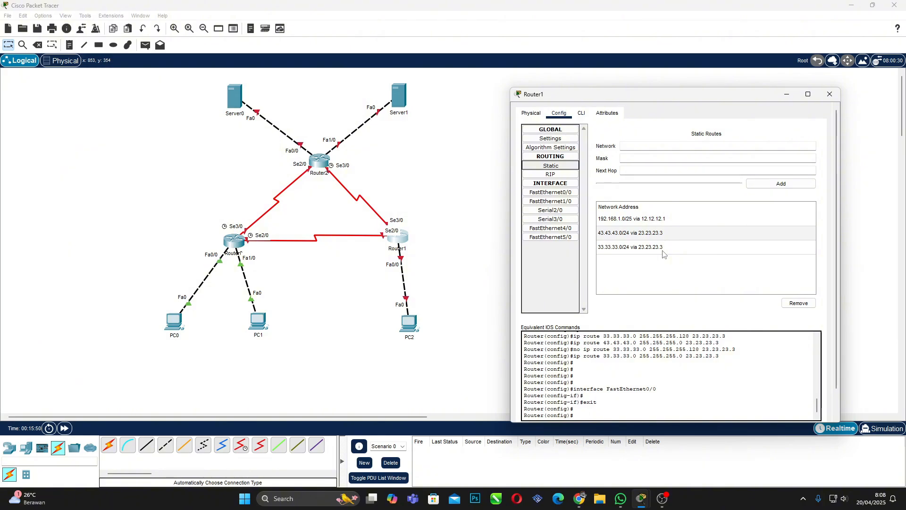
{"action": "left_click", "coordinate": [569, 200]}
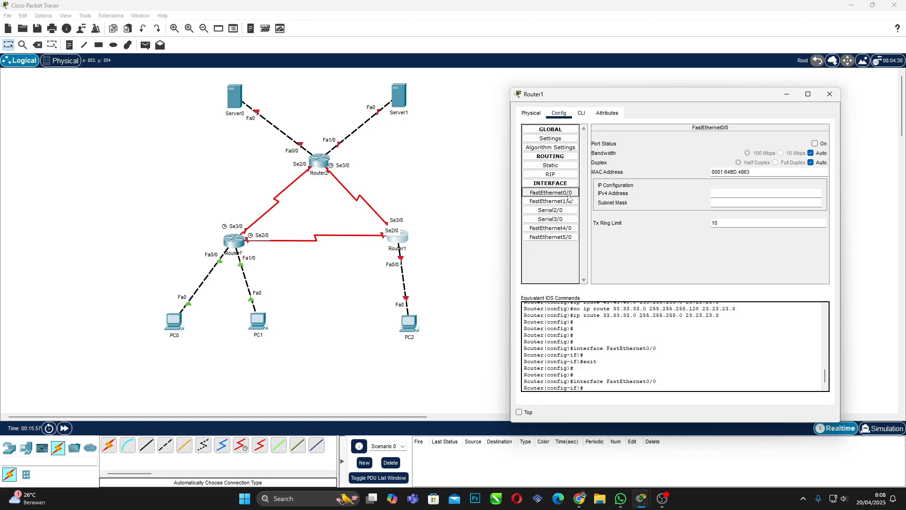
Move PC2 directly below Router1 in the topology and return to Router1's configuration window.
{"action": "left_click_drag", "start_coordinate": [412, 325], "coordinate": [399, 323]}
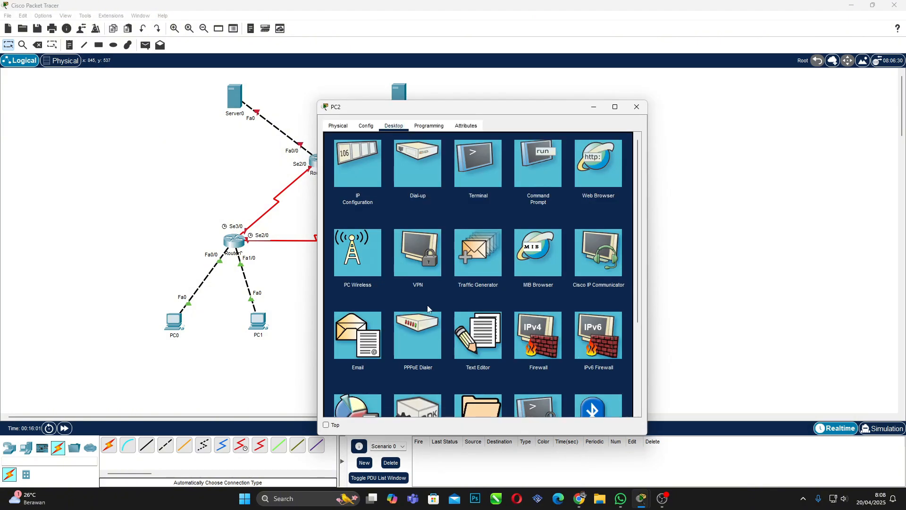
{"action": "left_click", "coordinate": [637, 109]}
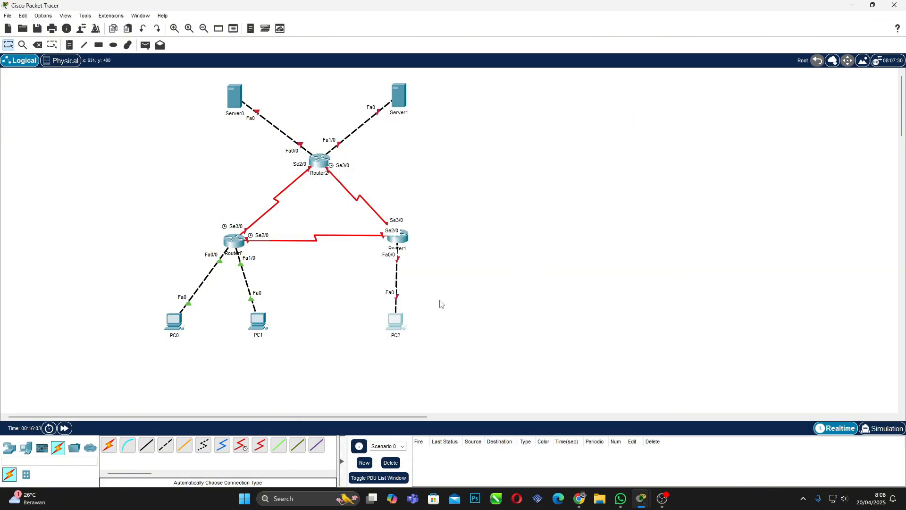
{"action": "mouse_move", "coordinate": [636, 501]}
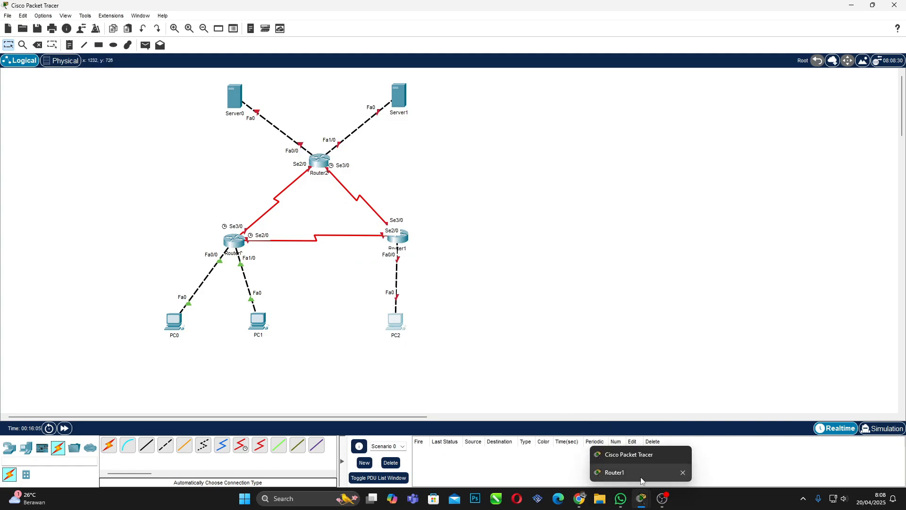
{"action": "left_click", "coordinate": [643, 474]}
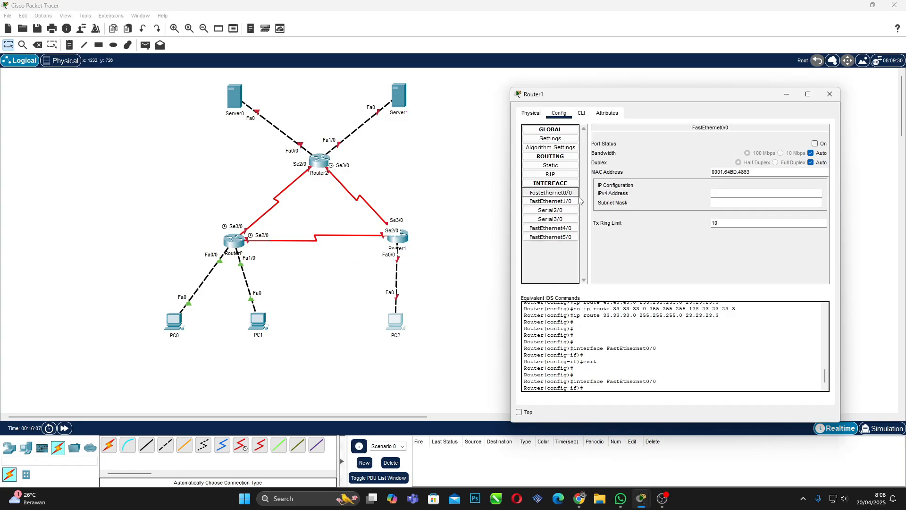
Assign Router1's FastEthernet0/0 the IPv4 address 192.168.1.254 with subnet mask 255.255.255.128 and turn the port on.
{"action": "left_click", "coordinate": [542, 192]}
{"action": "left_click", "coordinate": [776, 190]}
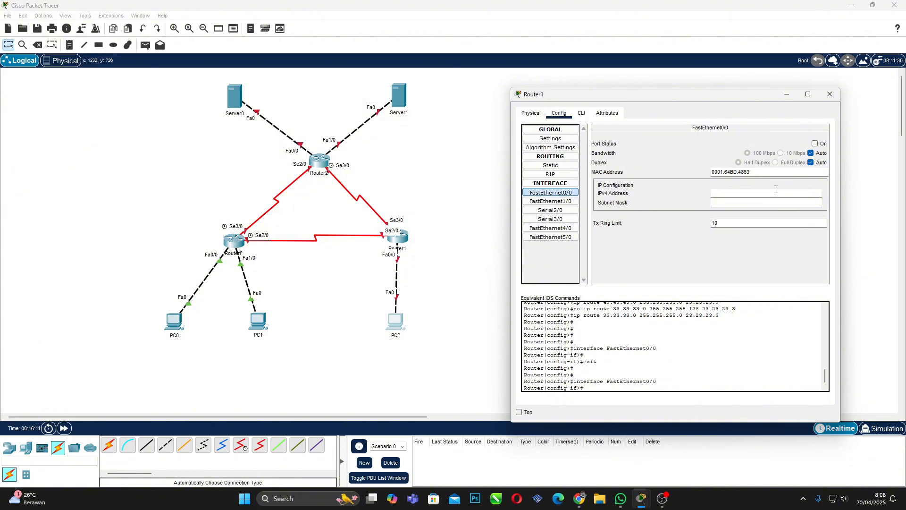
{"action": "type", "text": "192."}
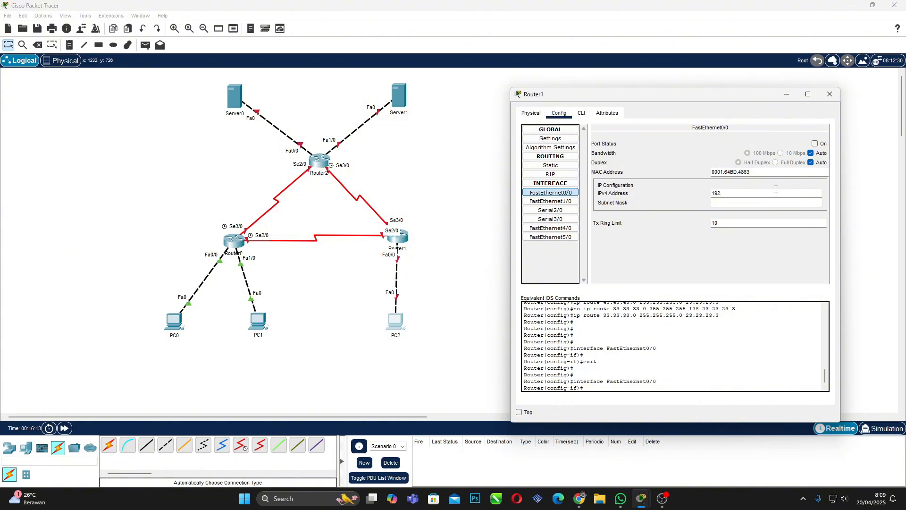
{"action": "type", "text": "168.1.254"}
{"action": "left_click", "coordinate": [767, 205]}
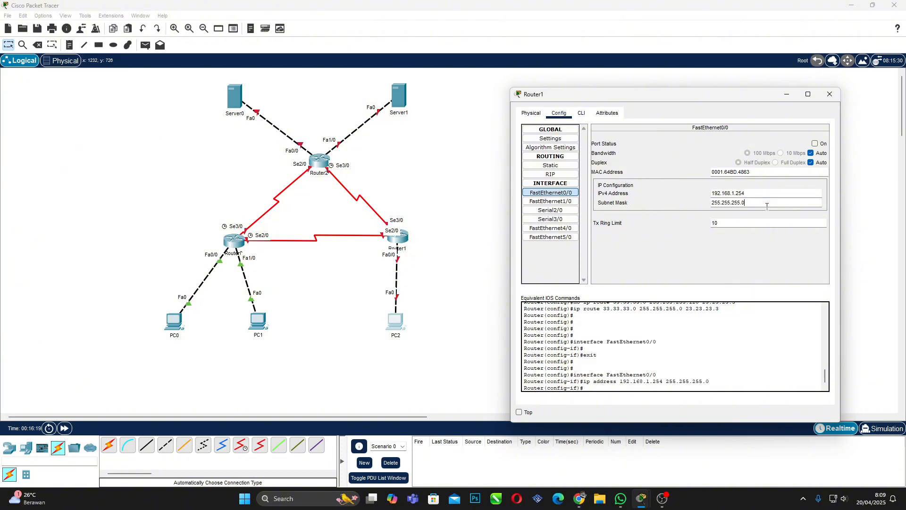
{"action": "key", "text": "BackSpace"}
{"action": "type", "text": "128"}
{"action": "left_click", "coordinate": [816, 144]}
Assign Router1's Serial2/0 the IPv4 address 12.12.12.2 with subnet mask 255.255.255.0 and turn the port on.
{"action": "left_click", "coordinate": [551, 210]}
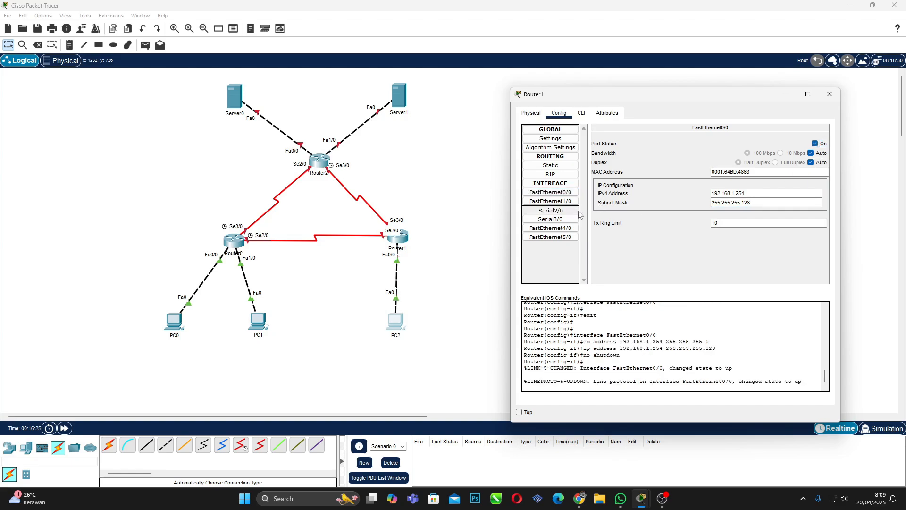
{"action": "left_click", "coordinate": [765, 184]}
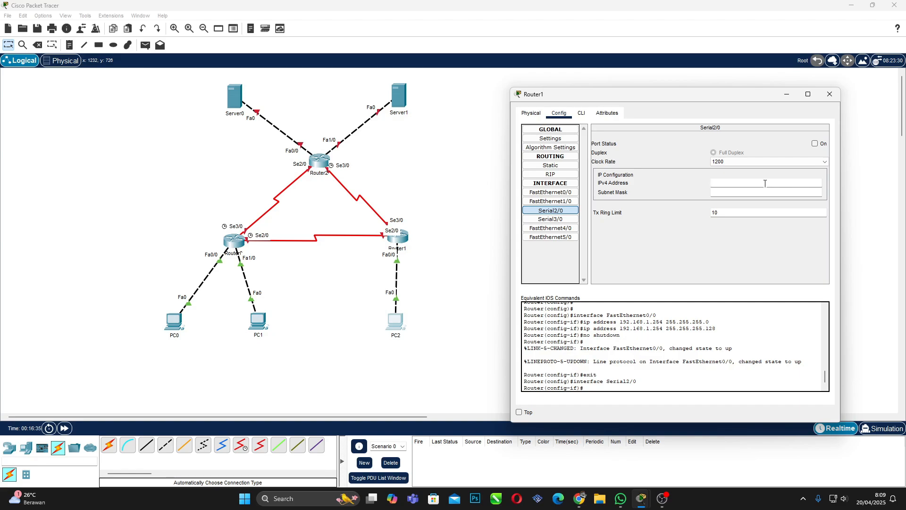
{"action": "type", "text": "12.12.12.2"}
{"action": "left_click", "coordinate": [730, 191]}
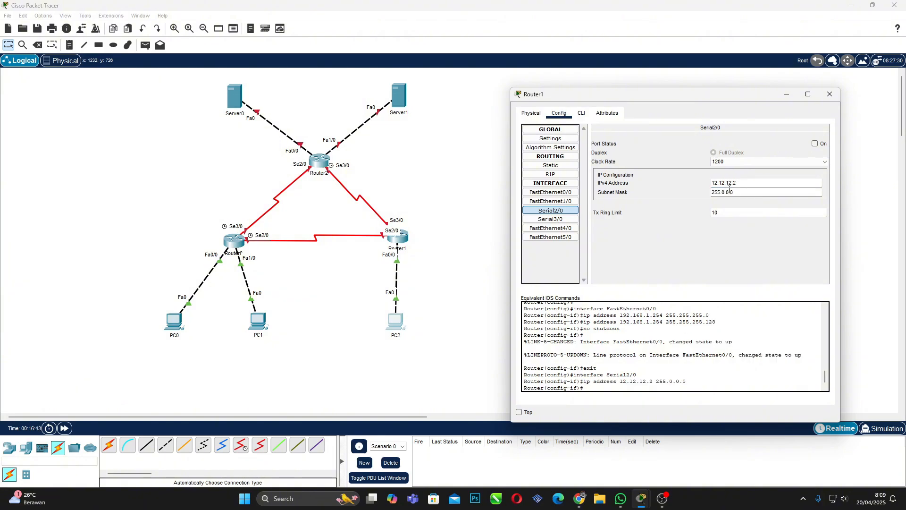
{"action": "key", "text": "BackSpace"}
{"action": "key", "text": "BackSpace"}
{"action": "key", "text": "BackSpace"}
{"action": "key", "text": "BackSpace"}
{"action": "key", "text": "BackSpace"}
{"action": "type", "text": "255.255.0"}
{"action": "left_click", "coordinate": [815, 143]}
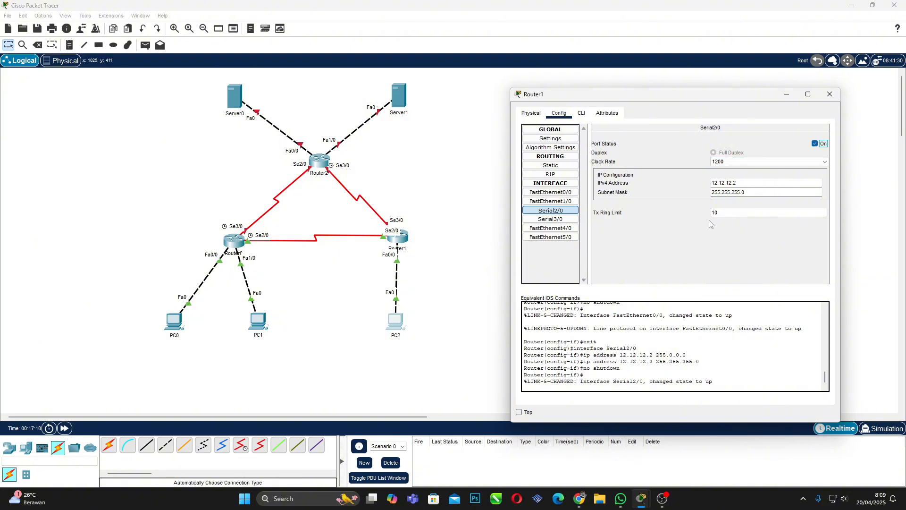
Assign Router1's Serial3/0 the IPv4 address 23.23.23.2 with subnet mask 255.255.255.0, turn the port on and close the configuration window.
{"action": "left_click", "coordinate": [551, 219]}
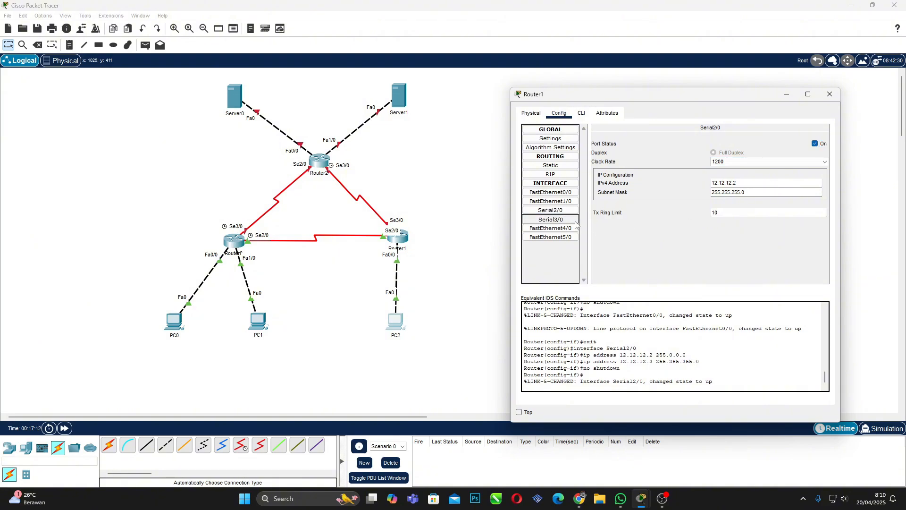
{"action": "left_click", "coordinate": [742, 183]}
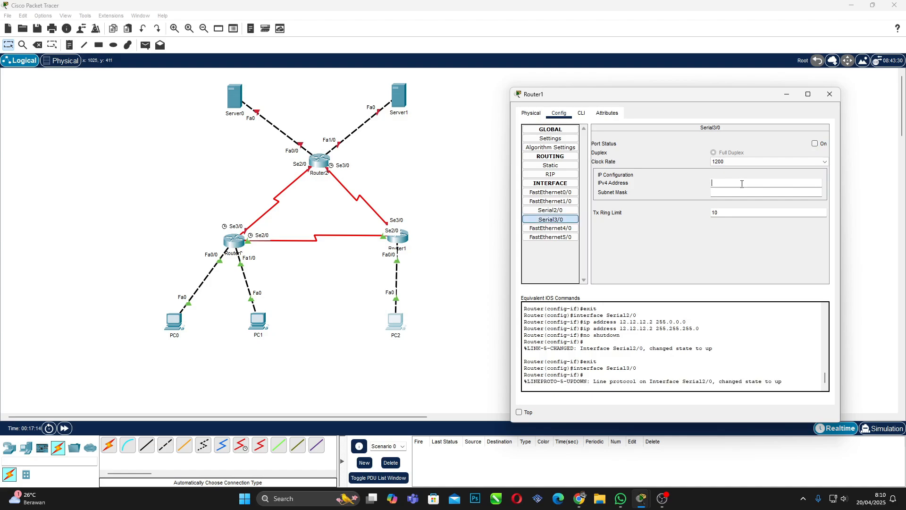
{"action": "type", "text": "23.23.23.2"}
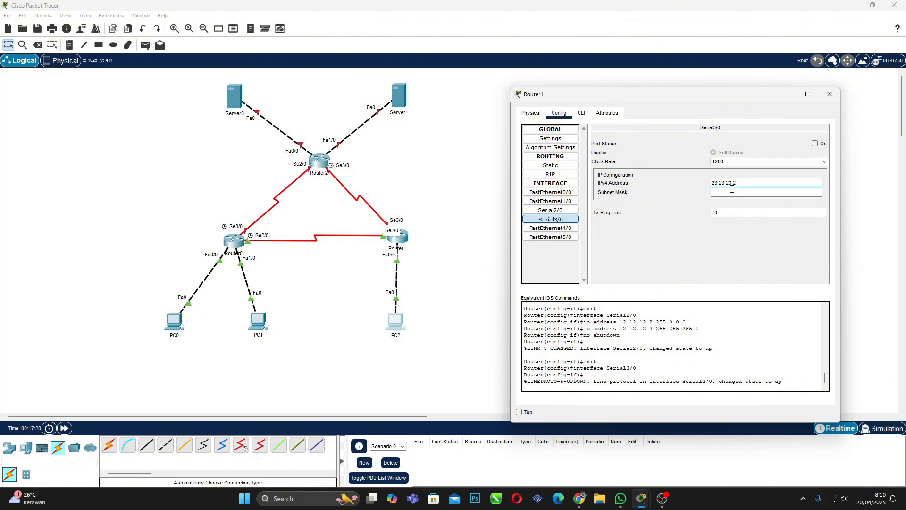
{"action": "left_click", "coordinate": [762, 192]}
{"action": "key", "text": "BackSpace"}
{"action": "key", "text": "BackSpace"}
{"action": "key", "text": "BackSpace"}
{"action": "key", "text": "BackSpace"}
{"action": "key", "text": "BackSpace"}
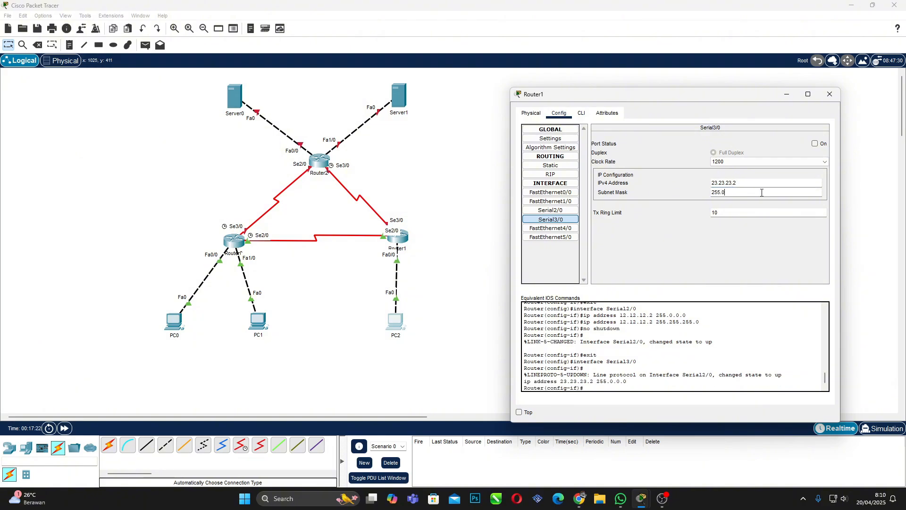
{"action": "type", "text": "255.255.0"}
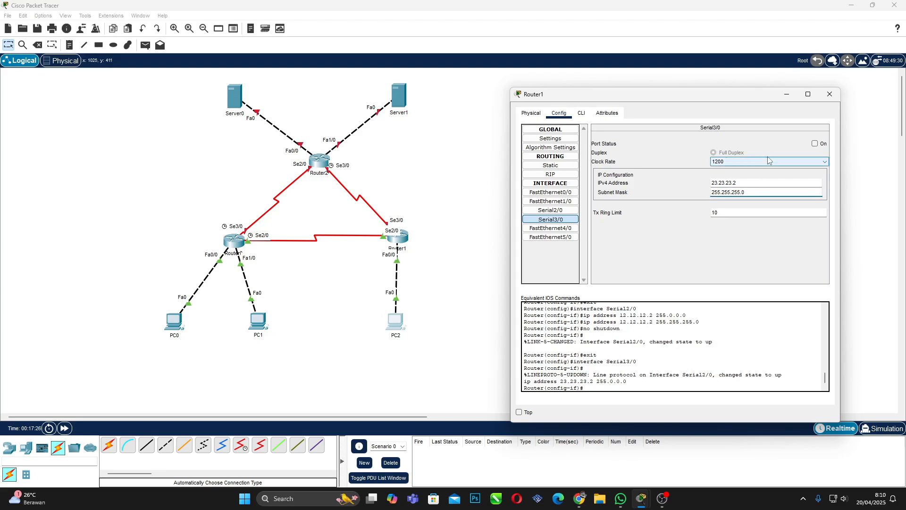
{"action": "left_click", "coordinate": [815, 144]}
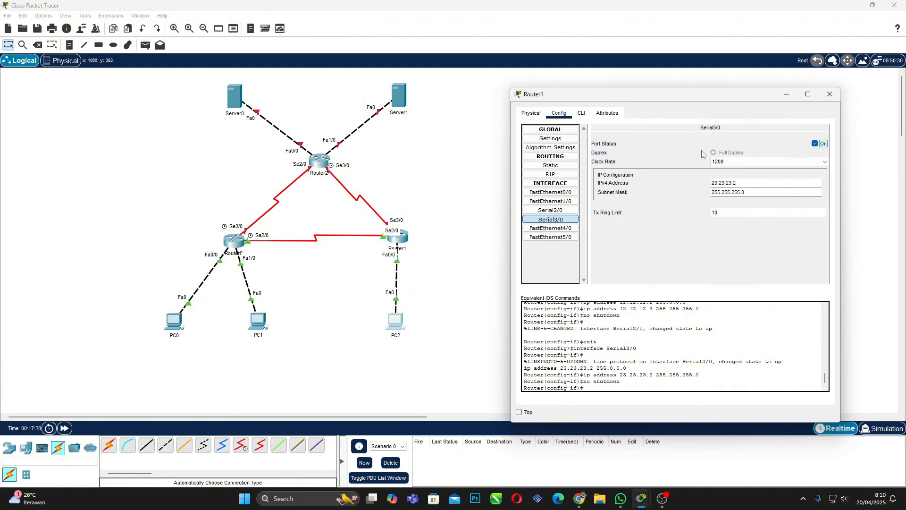
{"action": "left_click", "coordinate": [830, 94]}
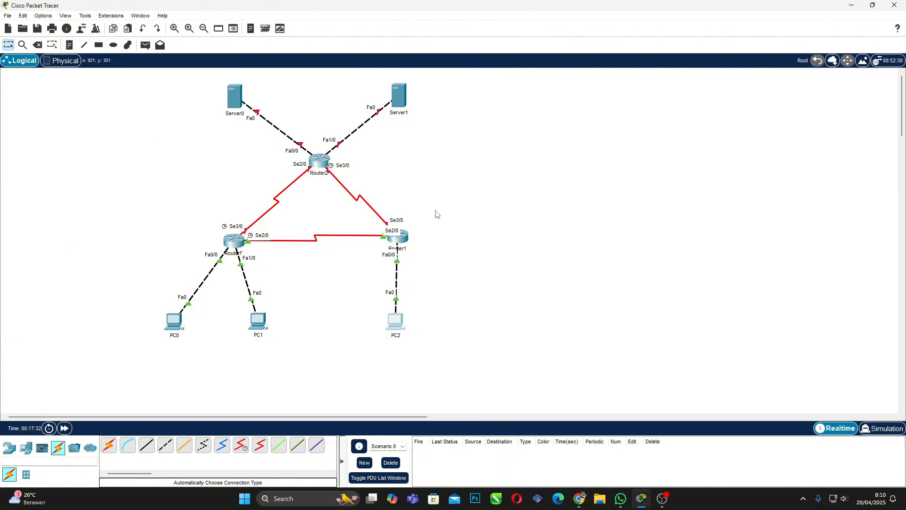
Remove Router2's static routes to 192.168.1.0/25 via 12.12.12.1 and 192.168.1.128/25 via 23.23.23.2.
{"action": "double_click", "coordinate": [321, 161]}
{"action": "left_click", "coordinate": [356, 179]}
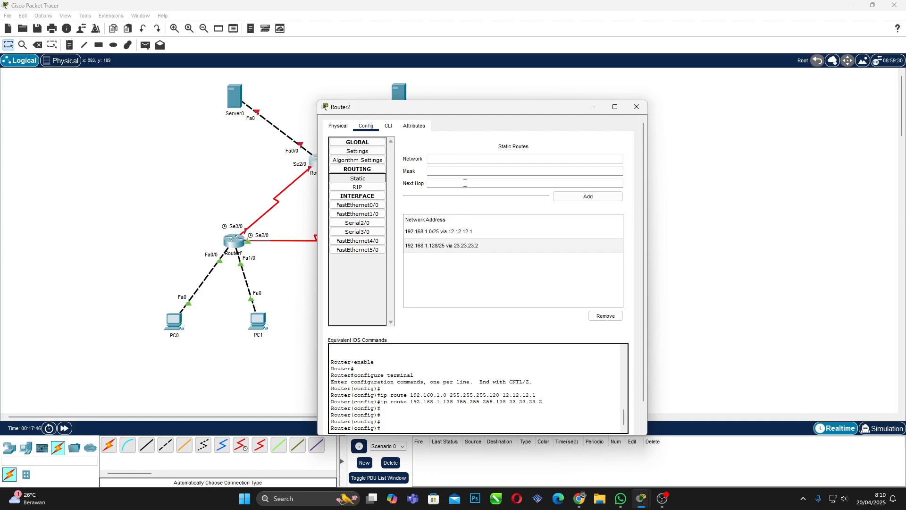
{"action": "left_click", "coordinate": [465, 234]}
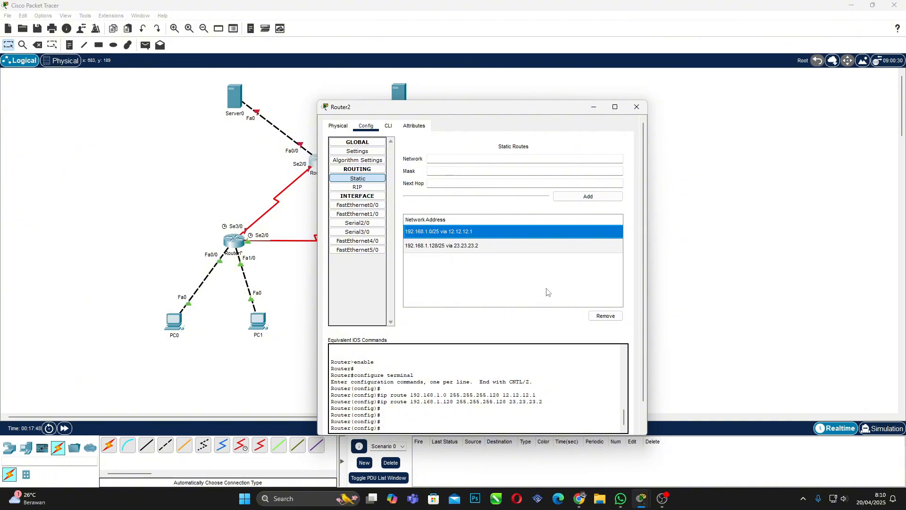
{"action": "left_click", "coordinate": [607, 316]}
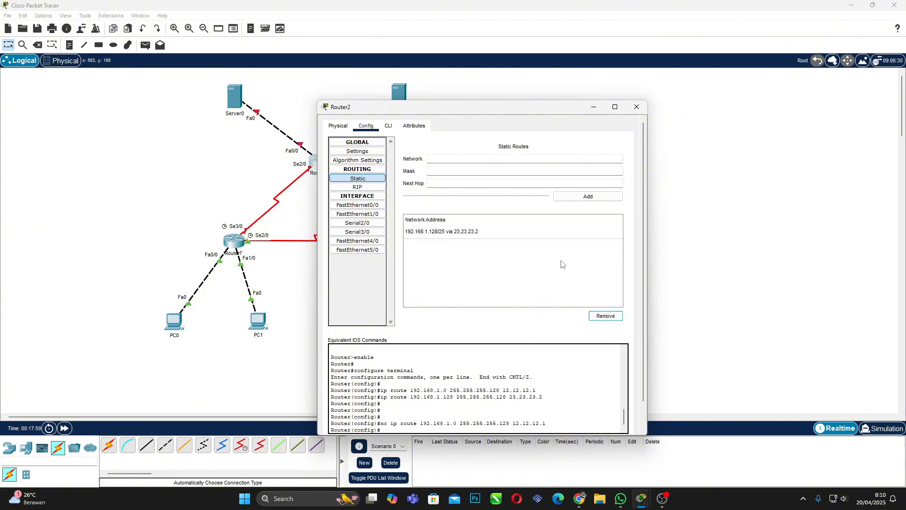
{"action": "left_click", "coordinate": [554, 237]}
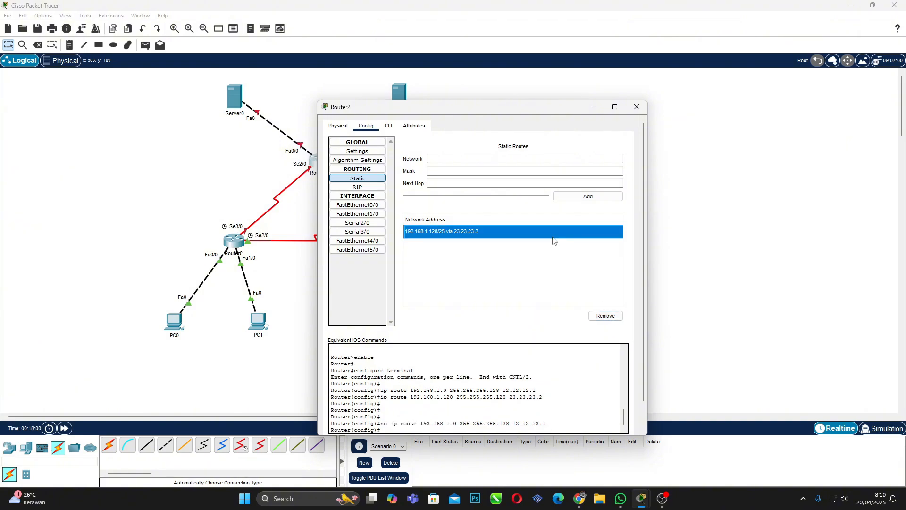
{"action": "left_click", "coordinate": [601, 317]}
Check the static routing table on the browser's tutorial page and return to Router2's configuration window.
{"action": "left_click", "coordinate": [489, 162]}
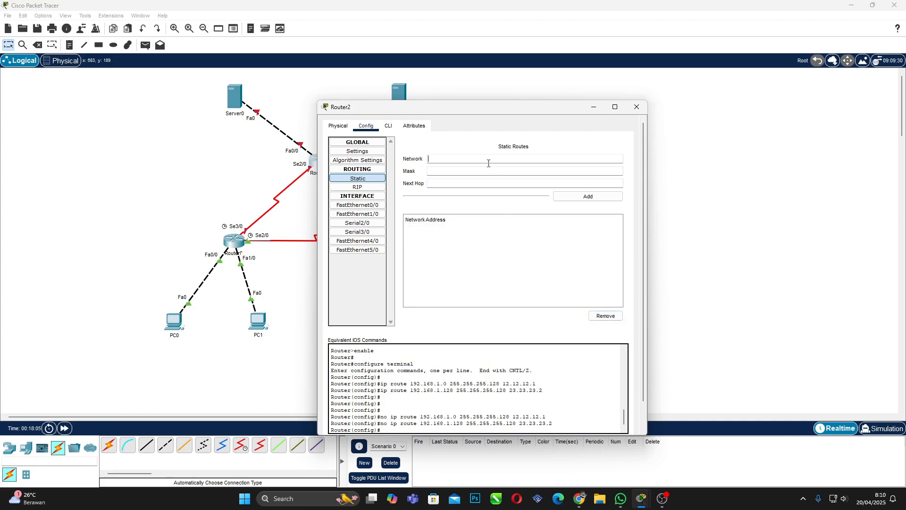
{"action": "mouse_move", "coordinate": [579, 498]}
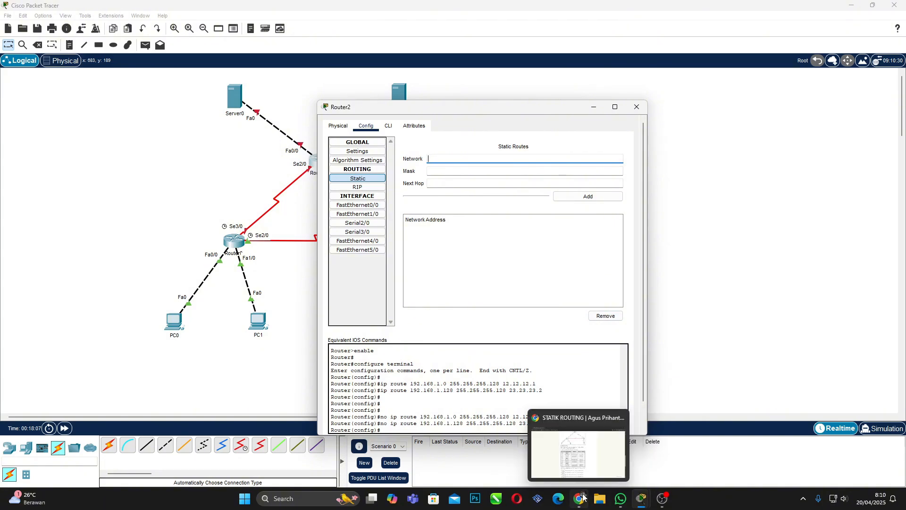
{"action": "left_click", "coordinate": [566, 463]}
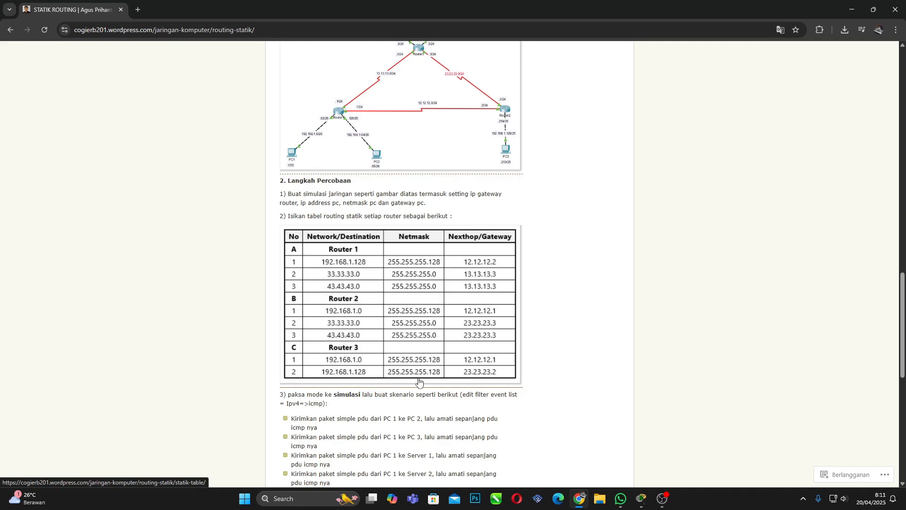
{"action": "left_click", "coordinate": [632, 472]}
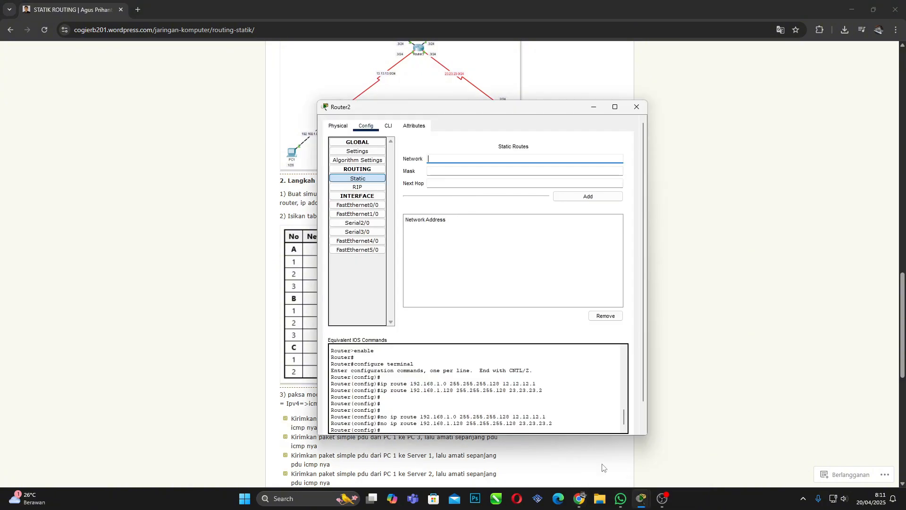
Enter network 192.168.1.0 and mask 255.255.255.128 for a new Router2 static route, moving the window to uncover the reference table.
{"action": "left_click", "coordinate": [483, 158]}
{"action": "type", "text": "192."}
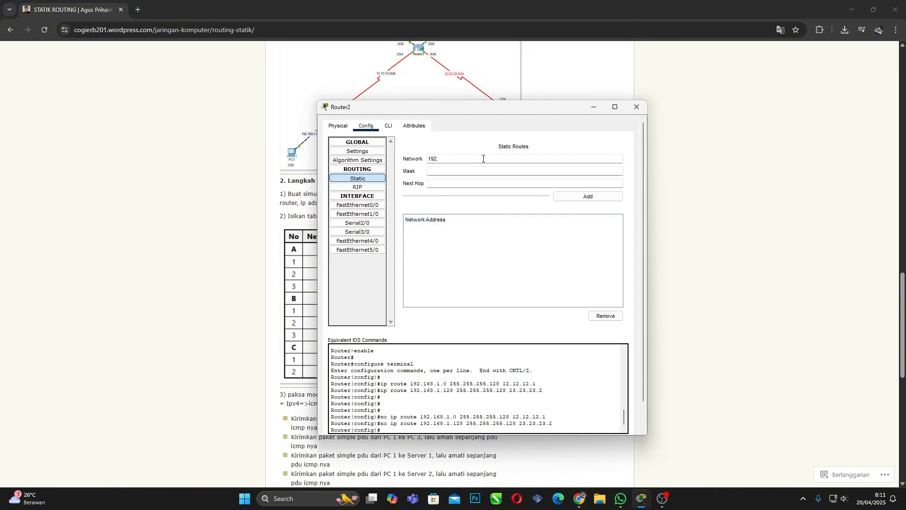
{"action": "type", "text": "168"}
{"action": "type", "text": ".1.0"}
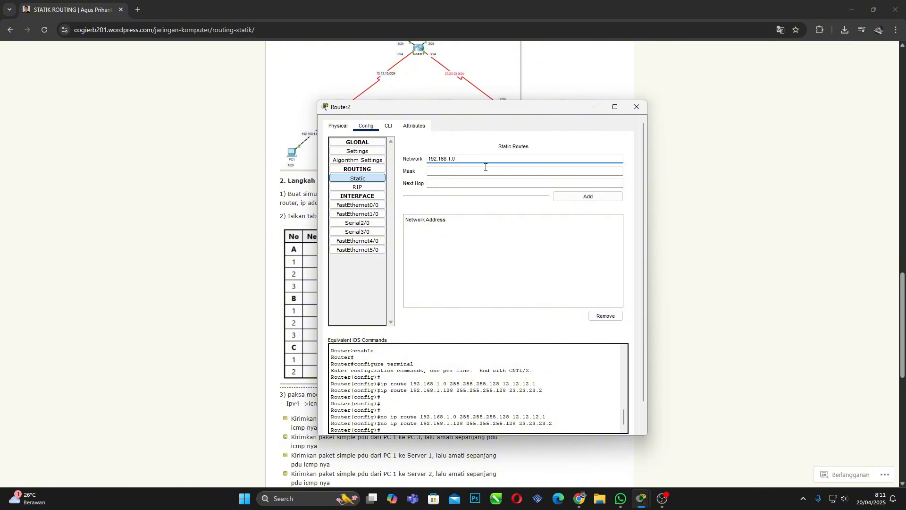
{"action": "key", "text": "Tab"}
{"action": "left_click", "coordinate": [507, 173]}
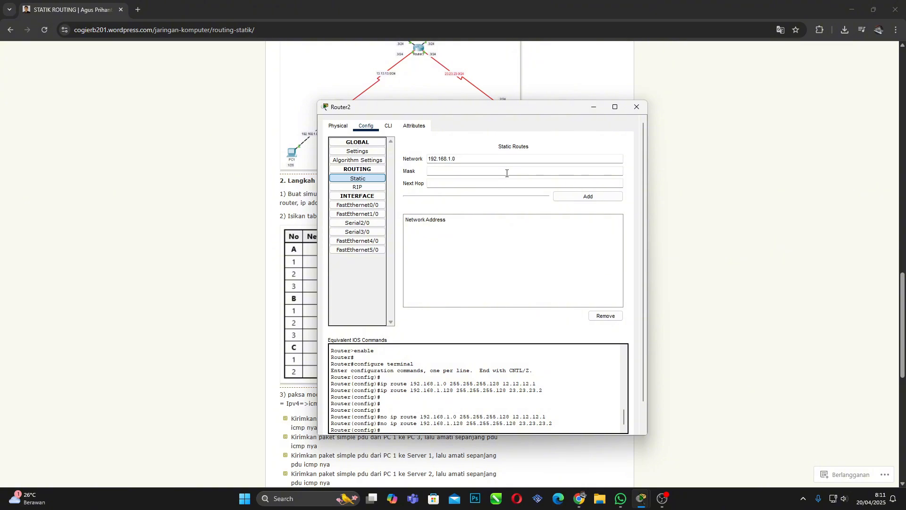
{"action": "type", "text": "255.255.255."}
{"action": "left_click_drag", "start_coordinate": [489, 110], "coordinate": [639, 110]}
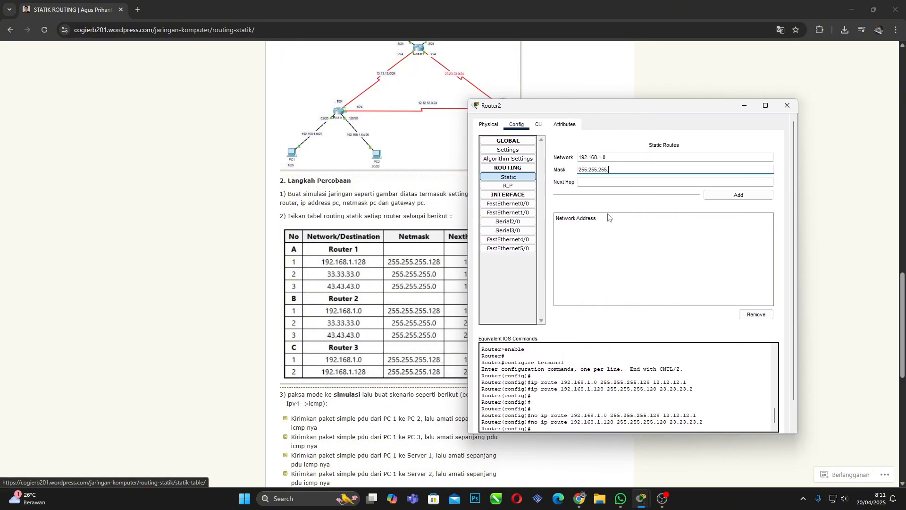
{"action": "type", "text": "128"}
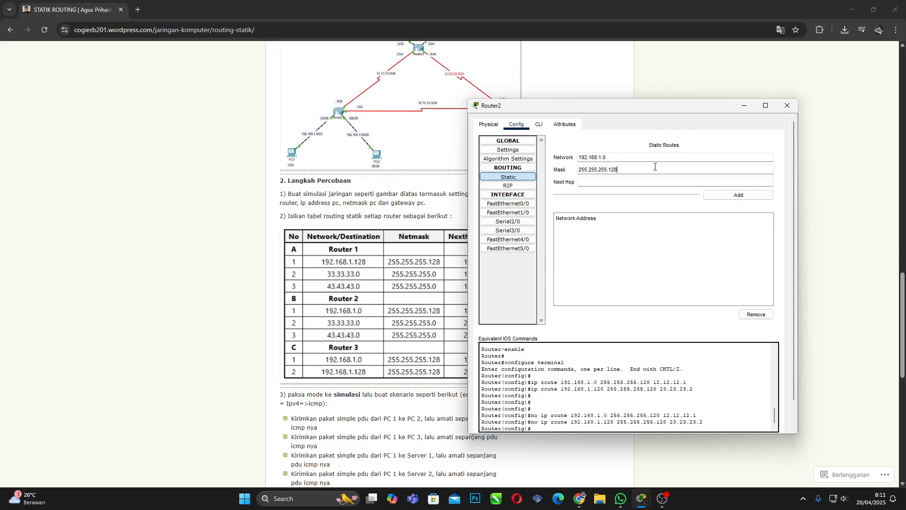
Set the new route's next hop to 13.13.13.1 and add it to Router2's static routes.
{"action": "left_click", "coordinate": [646, 182]}
{"action": "left_click_drag", "start_coordinate": [660, 107], "coordinate": [731, 104]}
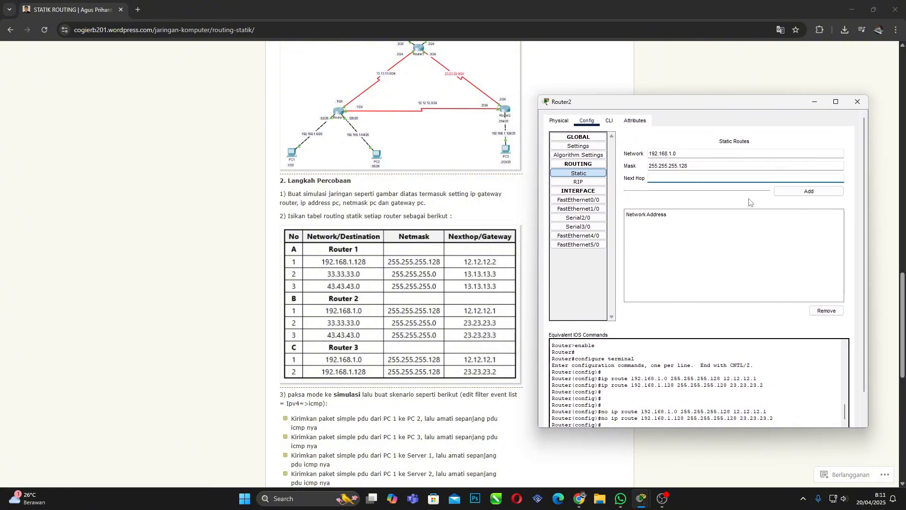
{"action": "type", "text": "12.12.12"}
{"action": "key", "text": "BackSpace"}
{"action": "key", "text": "BackSpace"}
{"action": "key", "text": "BackSpace"}
{"action": "key", "text": "BackSpace"}
{"action": "key", "text": "BackSpace"}
{"action": "key", "text": "BackSpace"}
{"action": "key", "text": "BackSpace"}
{"action": "type", "text": "13.13.13."}
{"action": "left_click", "coordinate": [802, 191]}
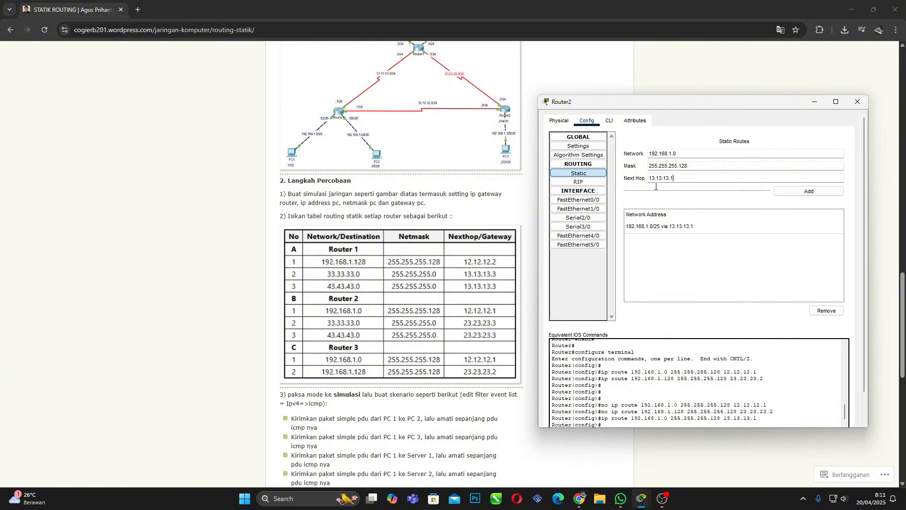
Add a Router2 static route to network 192.168.1.128 with mask 255.255.255.128 and next hop 23.23.23.1.
{"action": "double_click", "coordinate": [656, 181]}
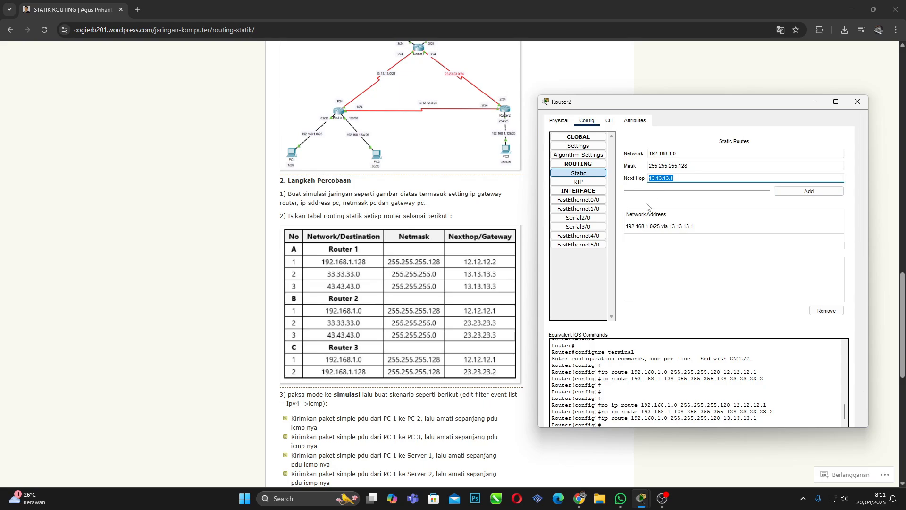
{"action": "key", "text": "BackSpace"}
{"action": "type", "text": "23.23.23.1"}
{"action": "left_click", "coordinate": [704, 157]}
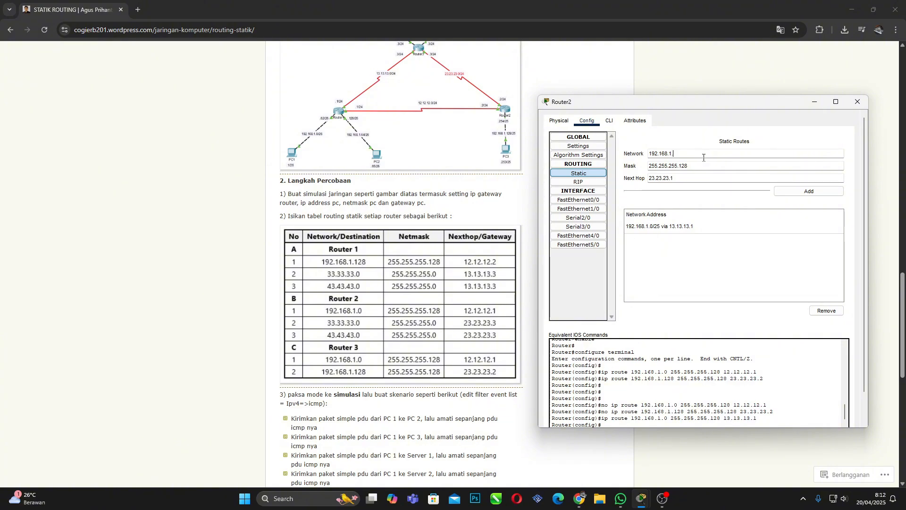
{"action": "type", "text": "128"}
{"action": "left_click", "coordinate": [800, 190]}
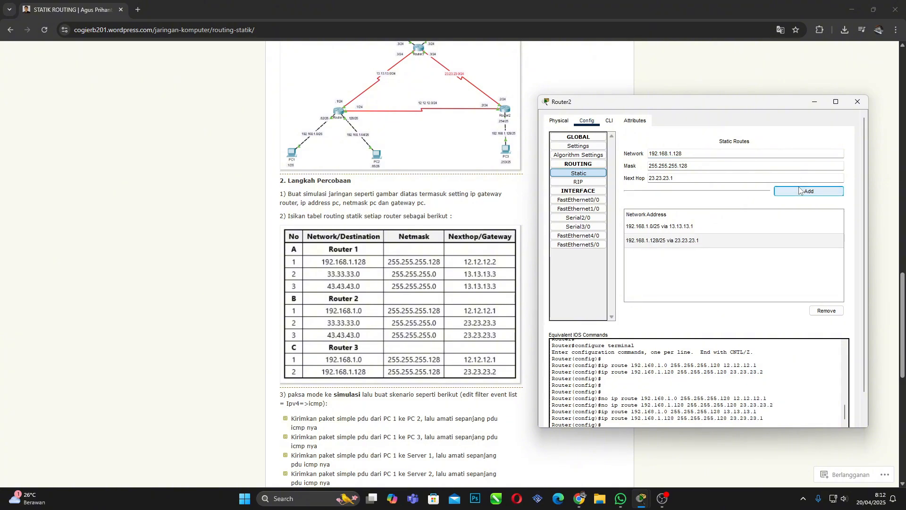
Open Router2's FastEthernet0/0 settings and examine the enlarged topology diagram in the browser for the interface addresses.
{"action": "left_click", "coordinate": [594, 201]}
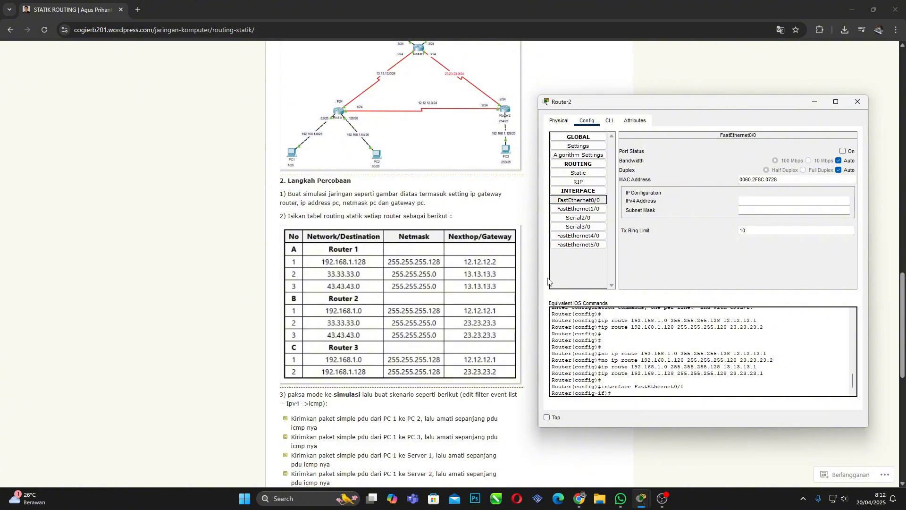
{"action": "scroll", "coordinate": [392, 225], "scroll_direction": "up", "scroll_amount": 3}
{"action": "left_click", "coordinate": [391, 225]}
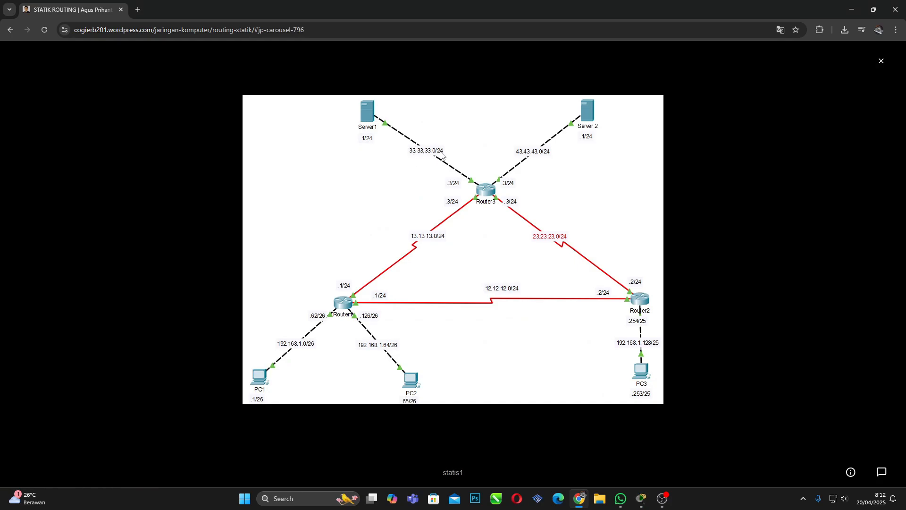
{"action": "left_click", "coordinate": [882, 62]}
{"action": "mouse_move", "coordinate": [641, 499]}
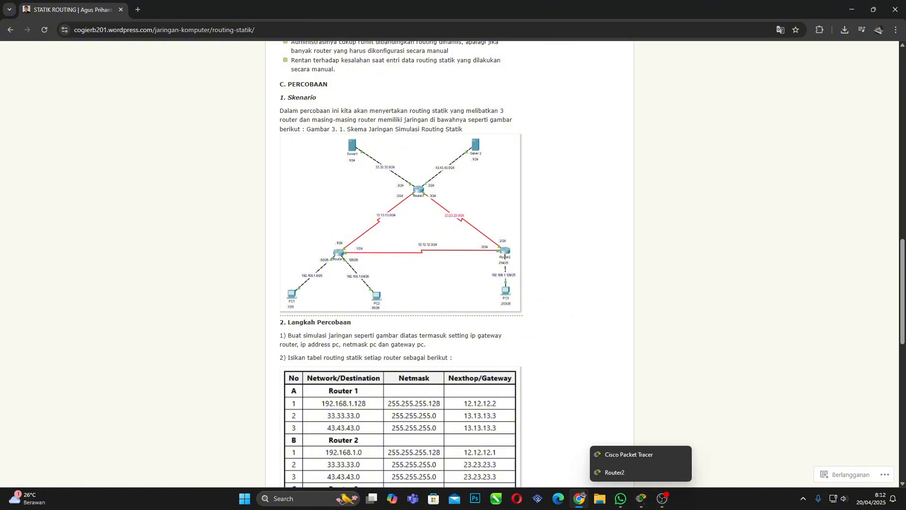
{"action": "left_click", "coordinate": [641, 476]}
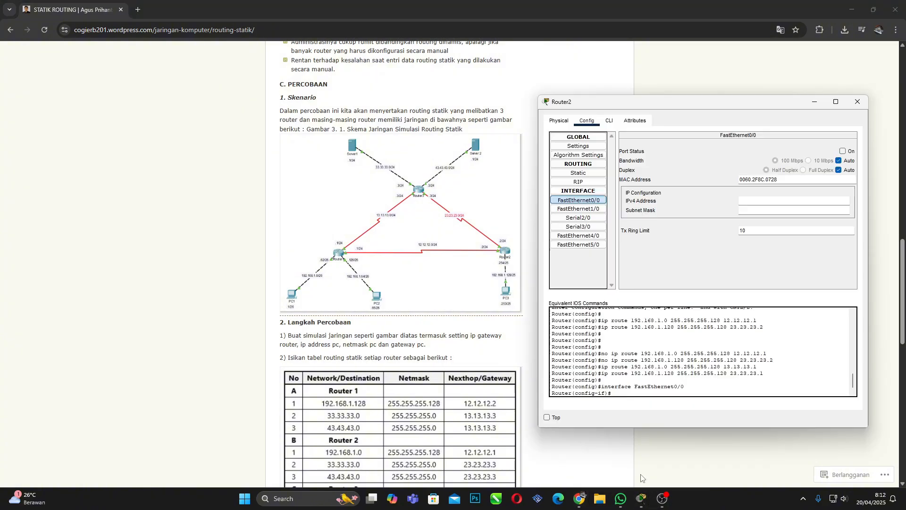
Assign Router2's FastEthernet0/0 the IPv4 address 33.33.33.3 with subnet mask 255.255.255.0 and turn the port on.
{"action": "left_click", "coordinate": [781, 200]}
{"action": "type", "text": "33.33.33.3"}
{"action": "left_click", "coordinate": [781, 210]}
{"action": "key", "text": "BackSpace"}
{"action": "key", "text": "BackSpace"}
{"action": "key", "text": "BackSpace"}
{"action": "key", "text": "BackSpace"}
{"action": "key", "text": "BackSpace"}
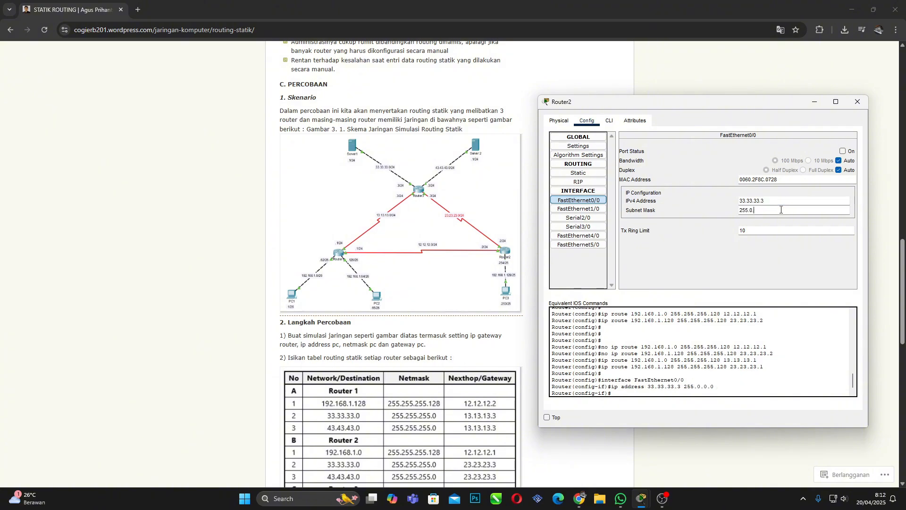
{"action": "type", "text": "255.255.0"}
{"action": "left_click", "coordinate": [842, 151]}
Assign Router2's FastEthernet1/0 the IPv4 address 43.43.43.3 with subnet mask 255.255.255.0 and turn the port on.
{"action": "left_click", "coordinate": [579, 208]}
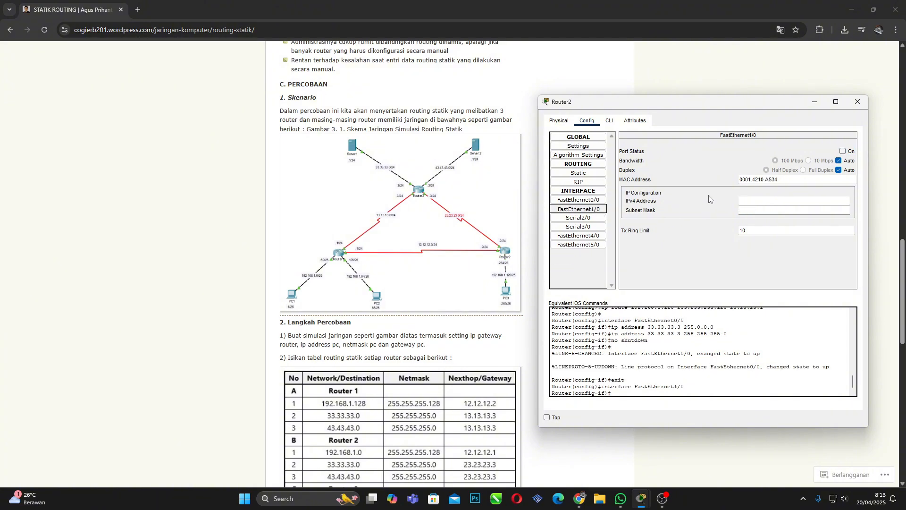
{"action": "left_click", "coordinate": [807, 202]}
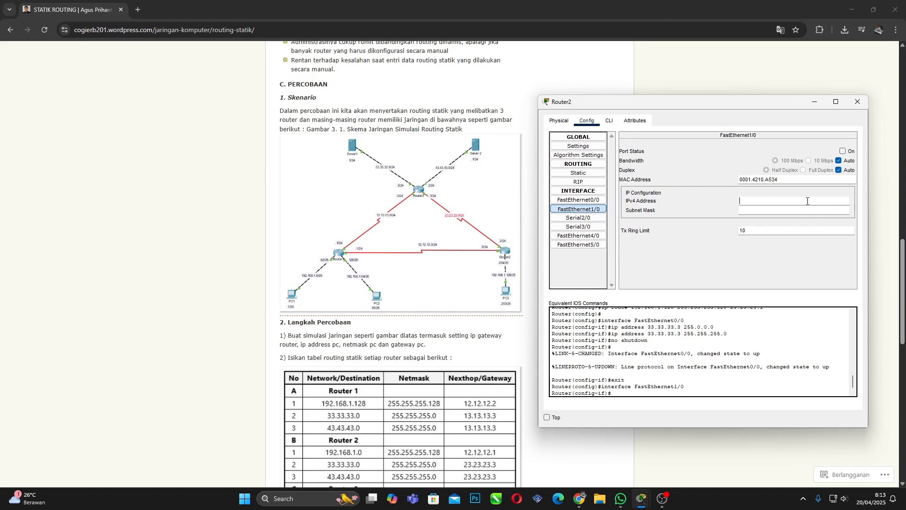
{"action": "type", "text": "43.43.43.3"}
{"action": "left_click", "coordinate": [801, 208]}
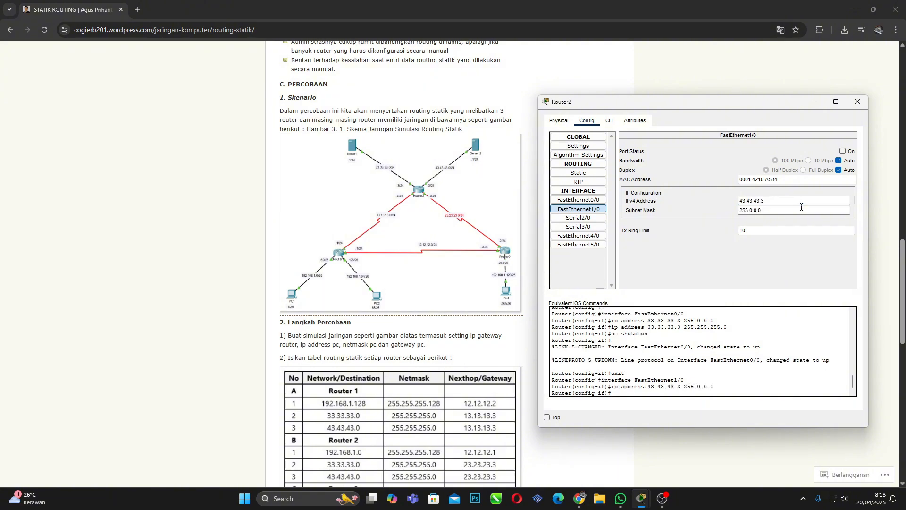
{"action": "key", "text": "BackSpace"}
{"action": "key", "text": "BackSpace"}
{"action": "key", "text": "BackSpace"}
{"action": "key", "text": "BackSpace"}
{"action": "key", "text": "BackSpace"}
{"action": "type", "text": "255.255"}
{"action": "left_click", "coordinate": [843, 151]}
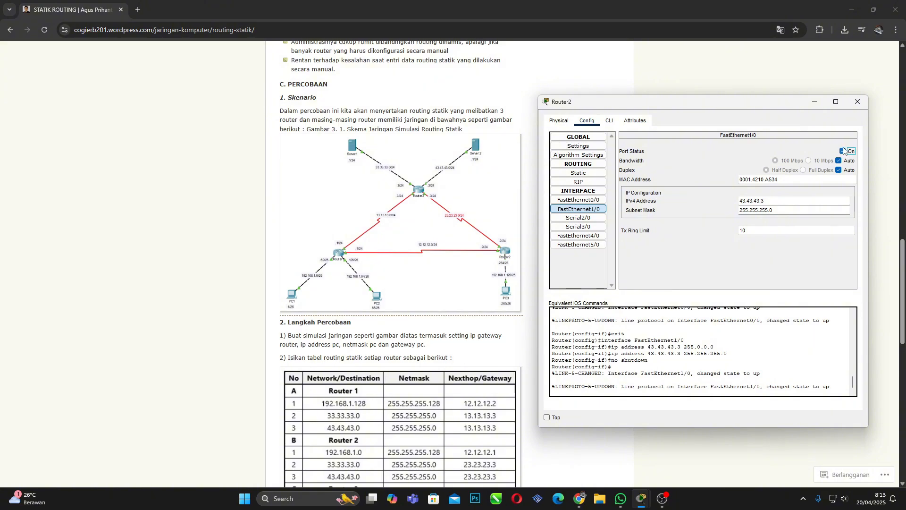
Open Router2's Serial2/0 settings and check the enlarged topology diagram in the browser for that link's address.
{"action": "left_click", "coordinate": [578, 218]}
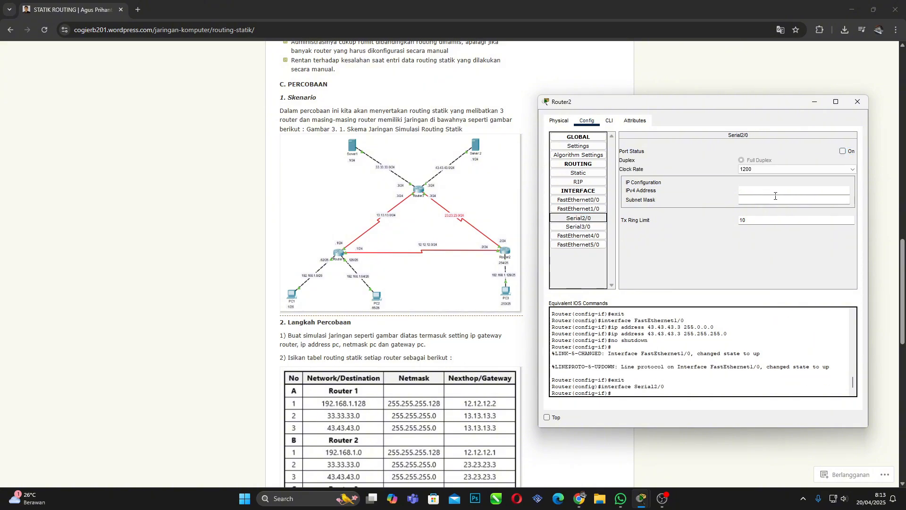
{"action": "left_click", "coordinate": [794, 190]}
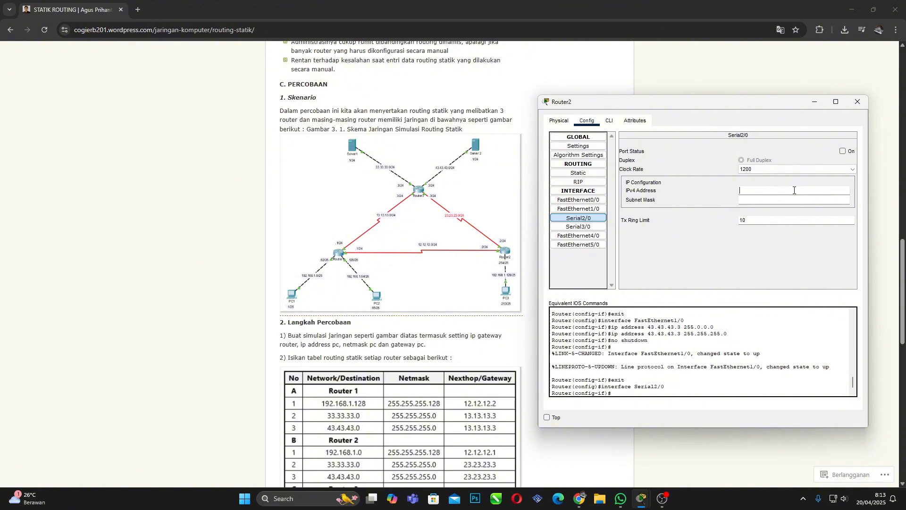
{"action": "left_click", "coordinate": [483, 195]}
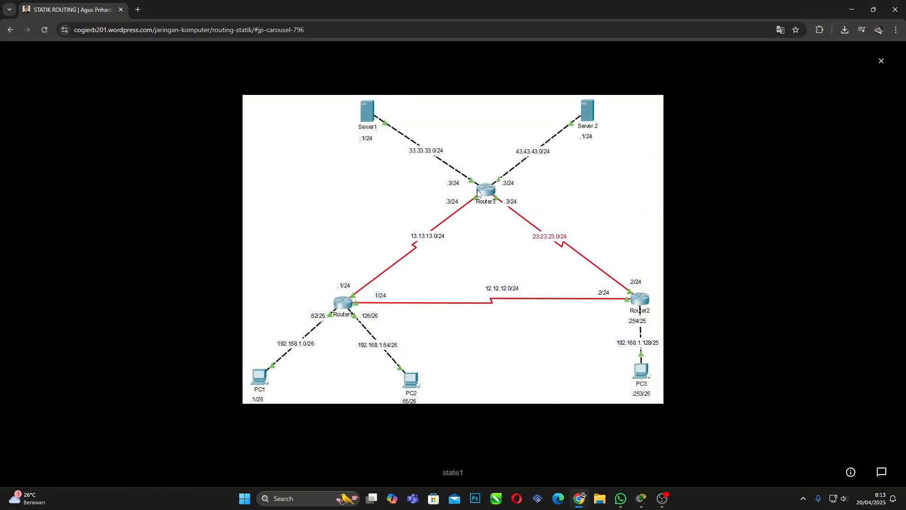
{"action": "left_click", "coordinate": [881, 61]}
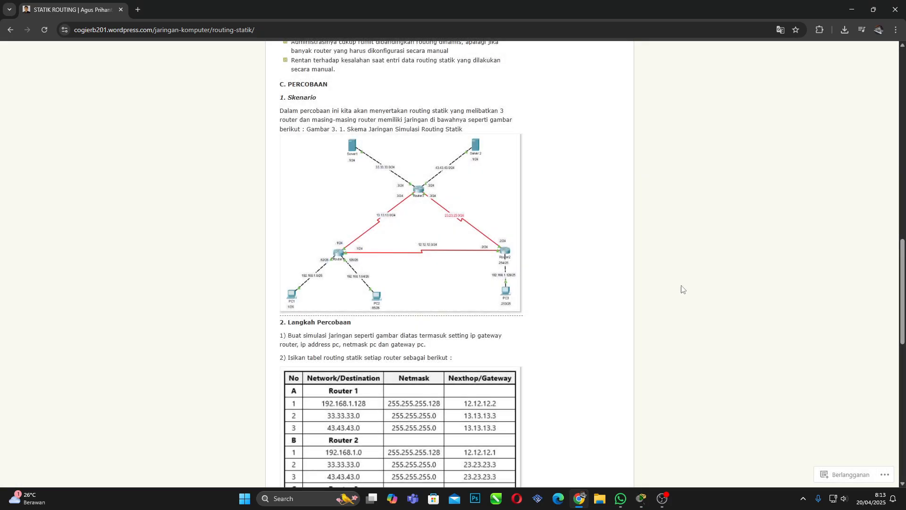
{"action": "mouse_move", "coordinate": [642, 499]}
{"action": "left_click", "coordinate": [648, 478]}
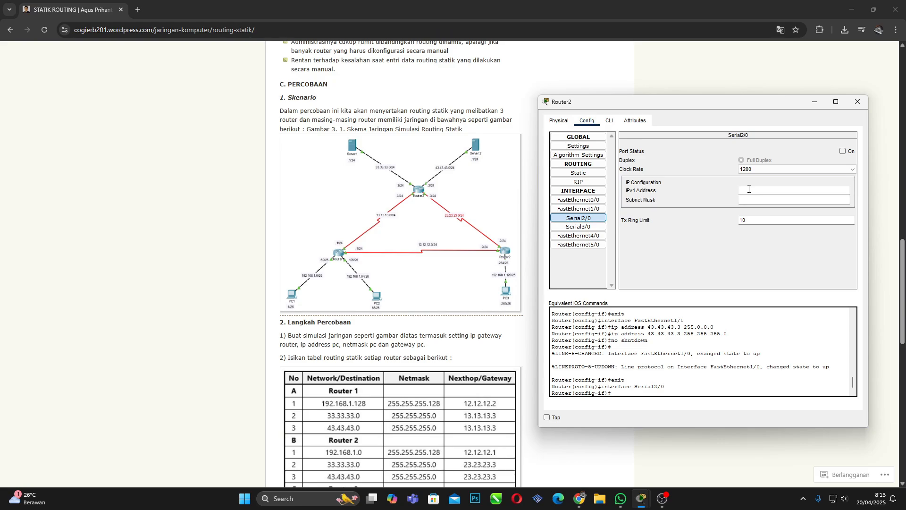
Assign Router2's Serial2/0 the IPv4 address 13.13.13.3 with subnet mask 255.255.255.0 and turn the port on.
{"action": "type", "text": "13.13.13.3"}
{"action": "left_click", "coordinate": [756, 200]}
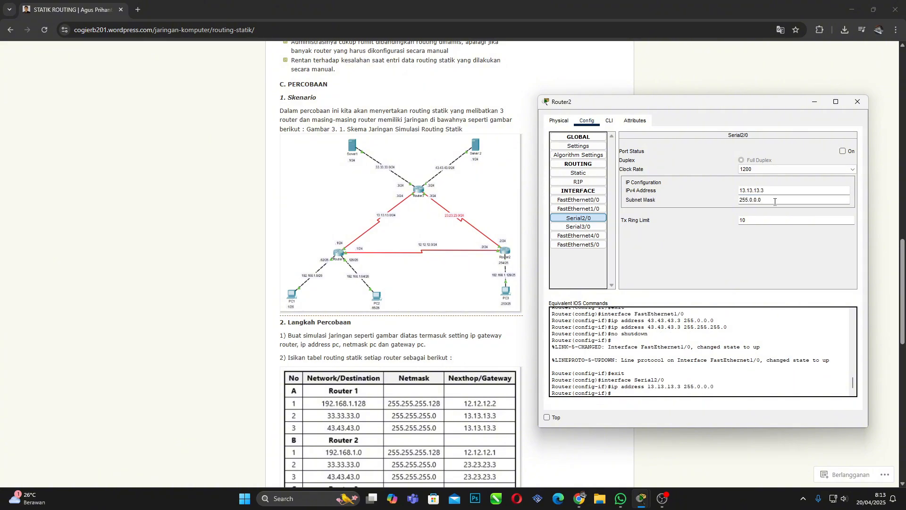
{"action": "key", "text": "BackSpace"}
{"action": "key", "text": "BackSpace"}
{"action": "key", "text": "BackSpace"}
{"action": "key", "text": "BackSpace"}
{"action": "type", "text": "255.255.0"}
{"action": "left_click", "coordinate": [843, 151]}
Assign Router2's Serial3/0 the IPv4 address 23.23.23.3 with subnet mask 255.255.255.0 and turn the port on.
{"action": "left_click", "coordinate": [587, 228]}
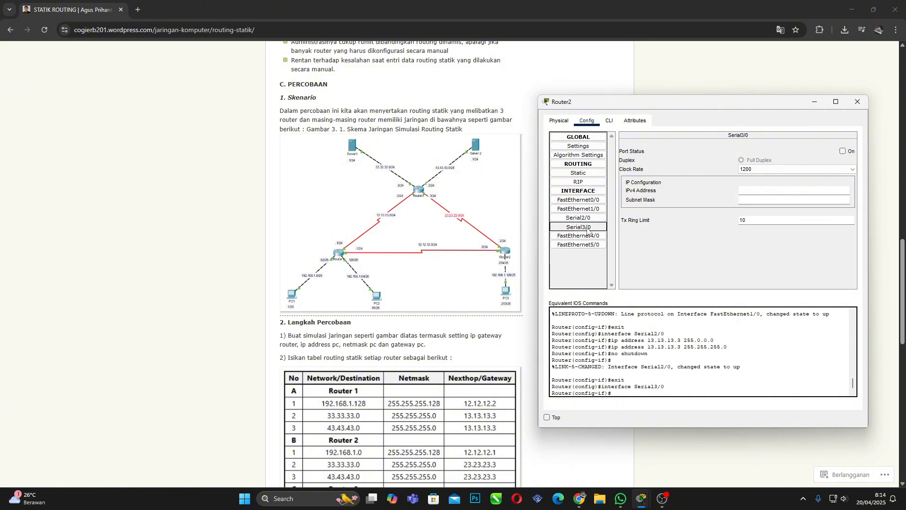
{"action": "left_click", "coordinate": [754, 189]}
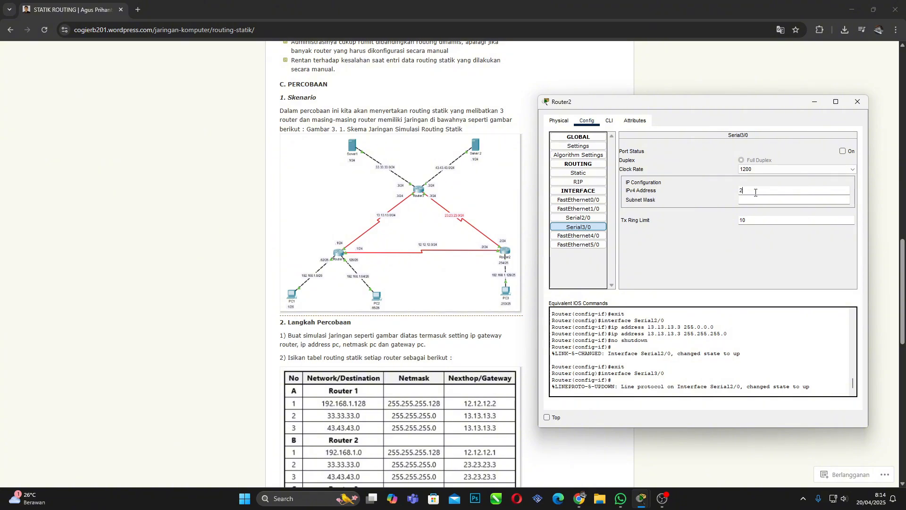
{"action": "type", "text": "23.23.23.3"}
{"action": "left_click", "coordinate": [758, 198]}
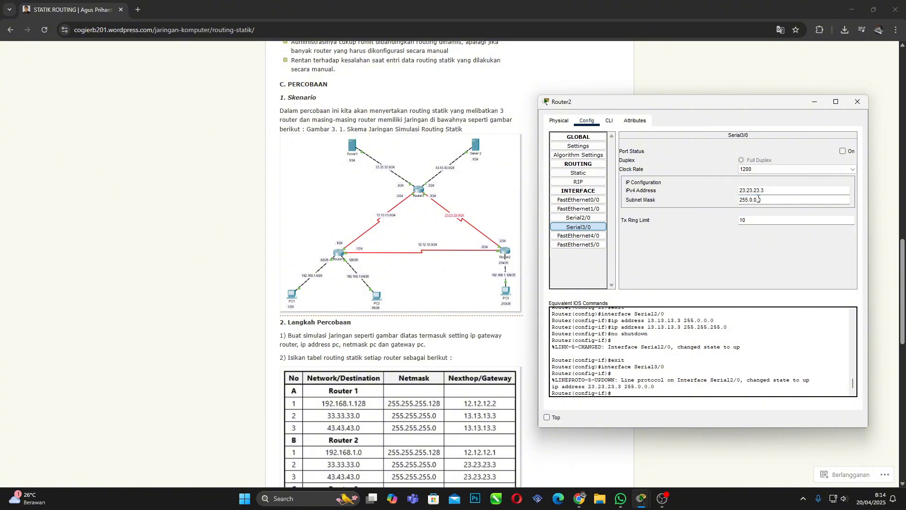
{"action": "key", "text": "BackSpace"}
{"action": "key", "text": "BackSpace"}
{"action": "key", "text": "BackSpace"}
{"action": "key", "text": "BackSpace"}
{"action": "key", "text": "BackSpace"}
{"action": "type", "text": "255.255.0"}
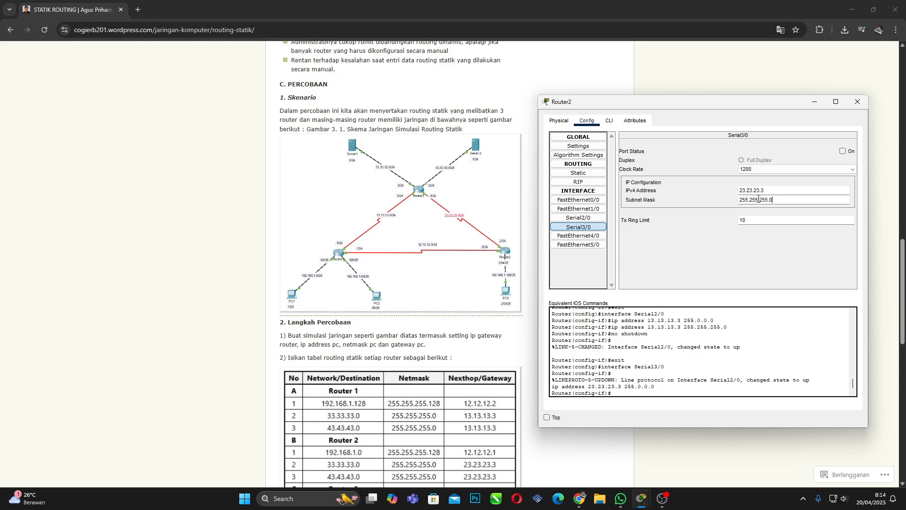
{"action": "left_click", "coordinate": [843, 151]}
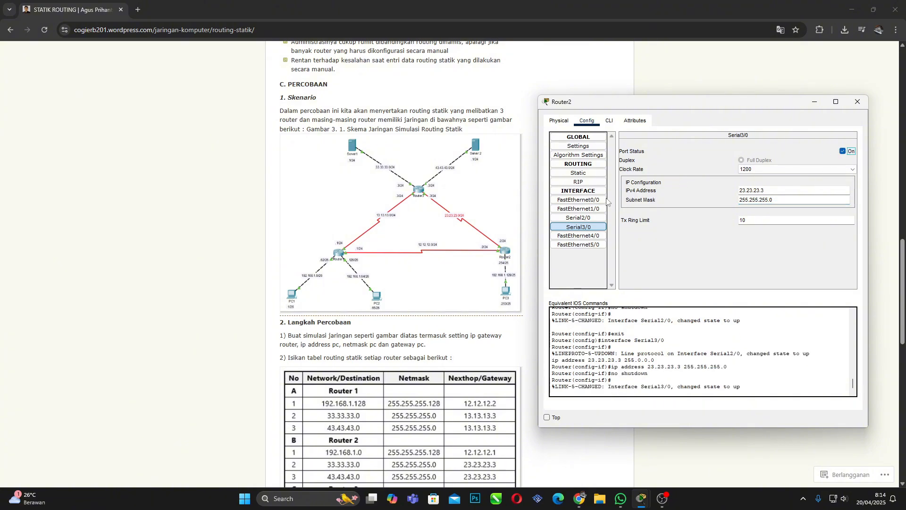
Review Router2's FastEthernet and serial interface settings and read the simple PDU simulation scenarios on the browser page, closing the router window.
{"action": "left_click", "coordinate": [580, 200]}
{"action": "left_click", "coordinate": [589, 210]}
{"action": "left_click", "coordinate": [580, 218]}
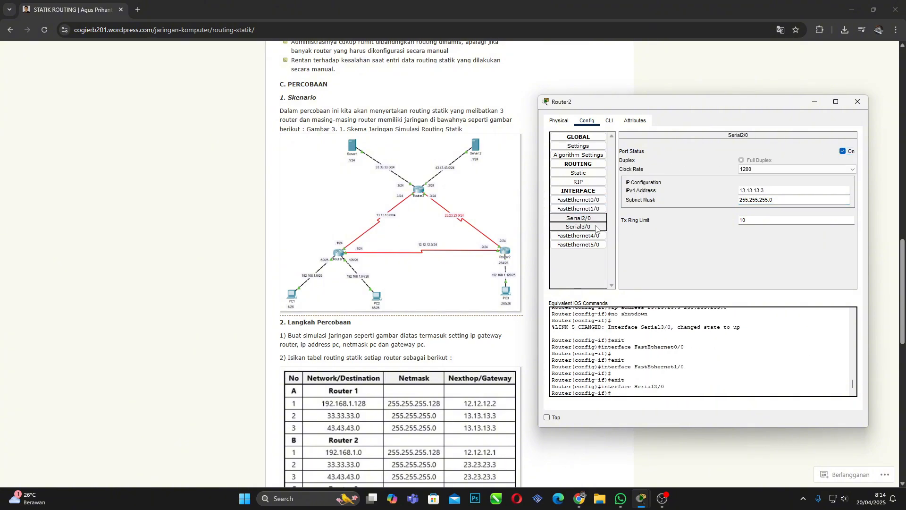
{"action": "left_click", "coordinate": [578, 227]}
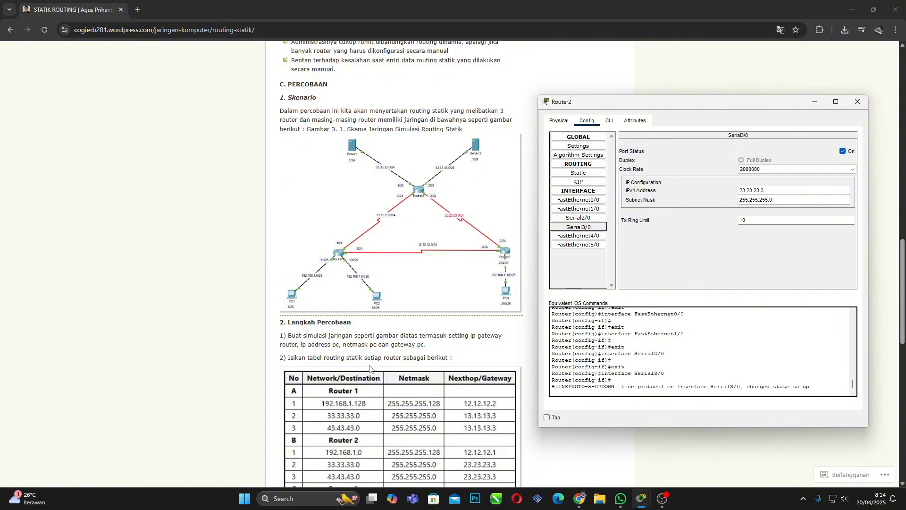
{"action": "scroll", "coordinate": [372, 368], "scroll_direction": "down", "scroll_amount": 8}
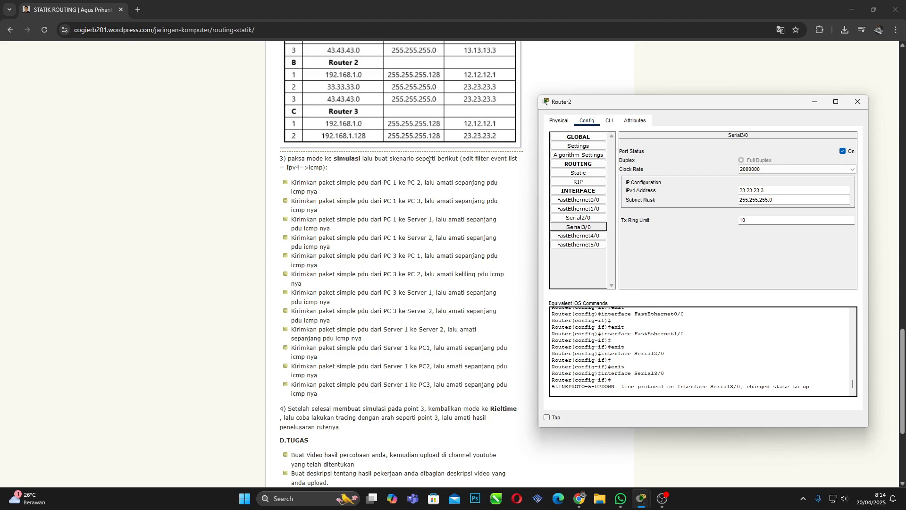
{"action": "left_click_drag", "start_coordinate": [384, 180], "coordinate": [399, 182]}
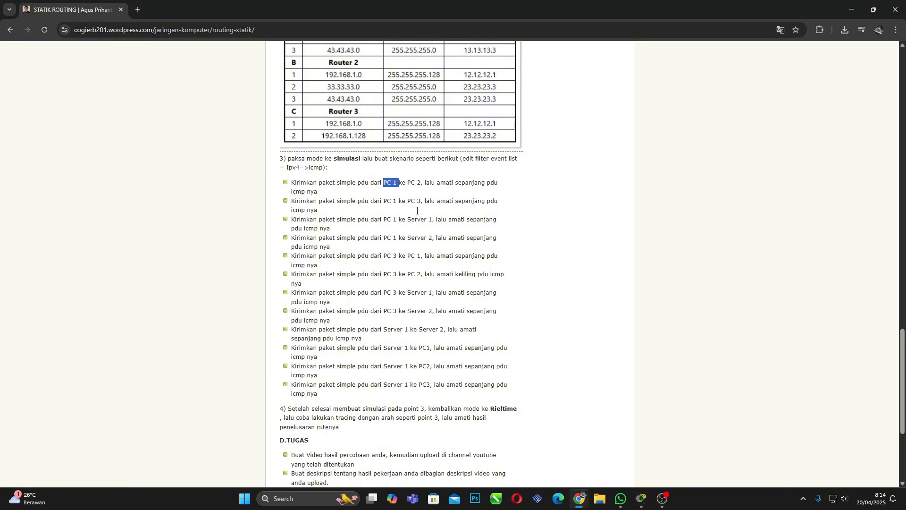
{"action": "mouse_move", "coordinate": [641, 499]}
{"action": "left_click", "coordinate": [644, 472]}
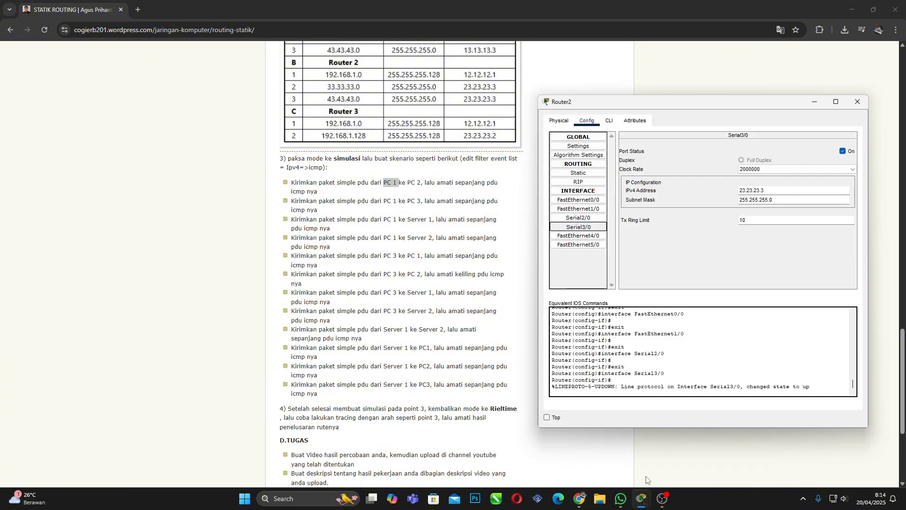
{"action": "left_click", "coordinate": [588, 218]}
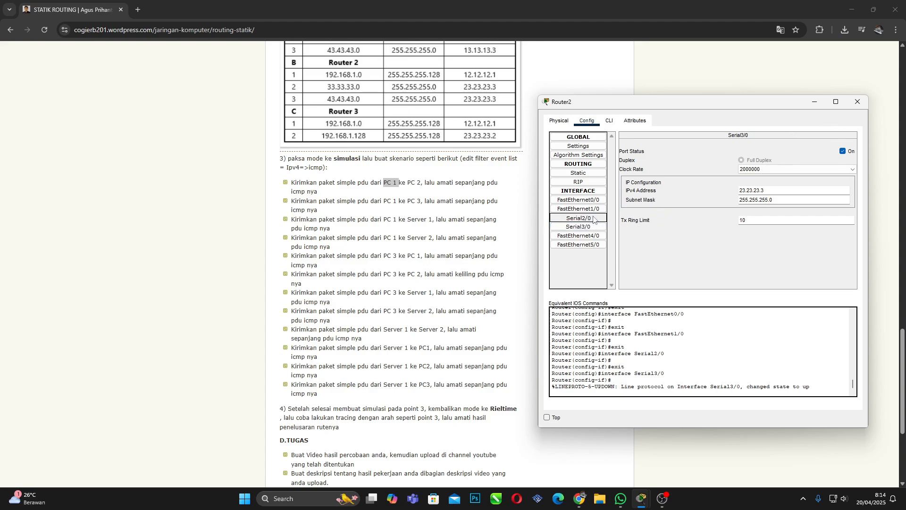
{"action": "left_click", "coordinate": [596, 210]}
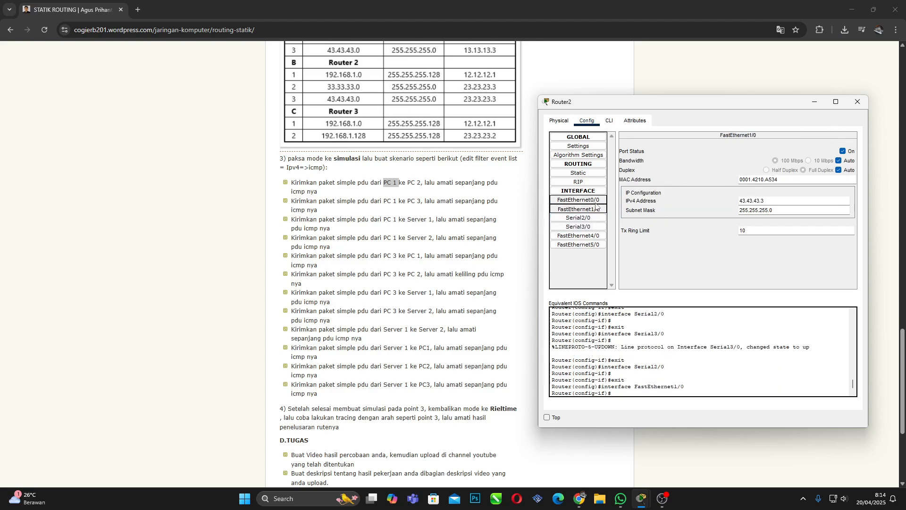
{"action": "left_click", "coordinate": [857, 102]}
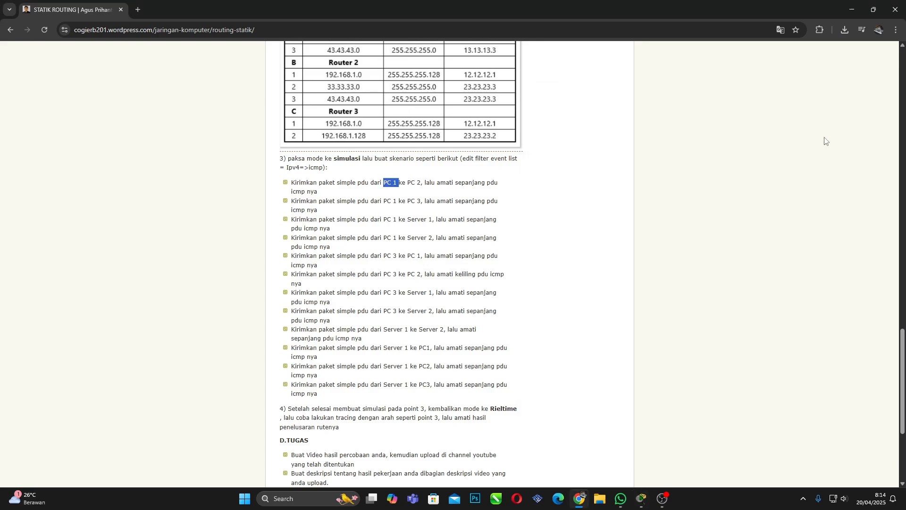
In Cisco Packet Tracer, give Server0 the static IPv4 address 33.33.33.1, subnet mask 255.255.255.0 and default gateway 33.33.33.3.
{"action": "left_click", "coordinate": [641, 492]}
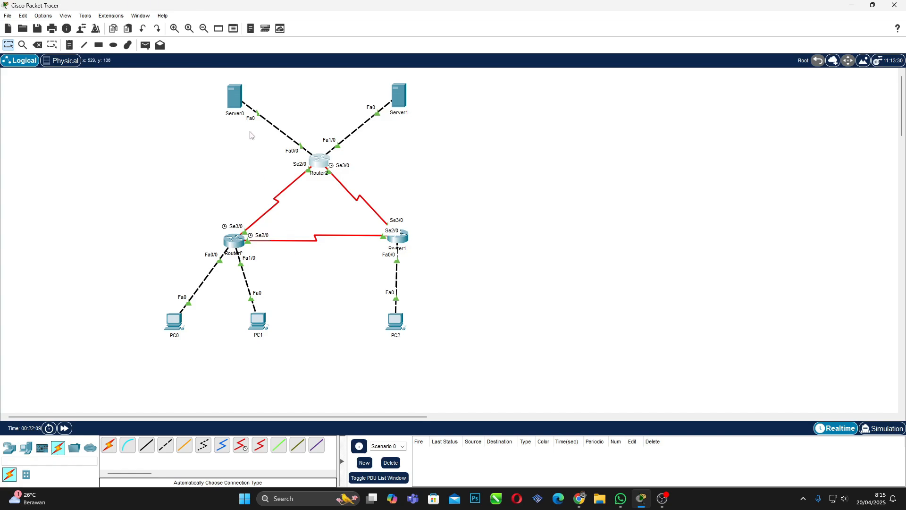
{"action": "left_click", "coordinate": [235, 97]}
{"action": "left_click", "coordinate": [420, 127]}
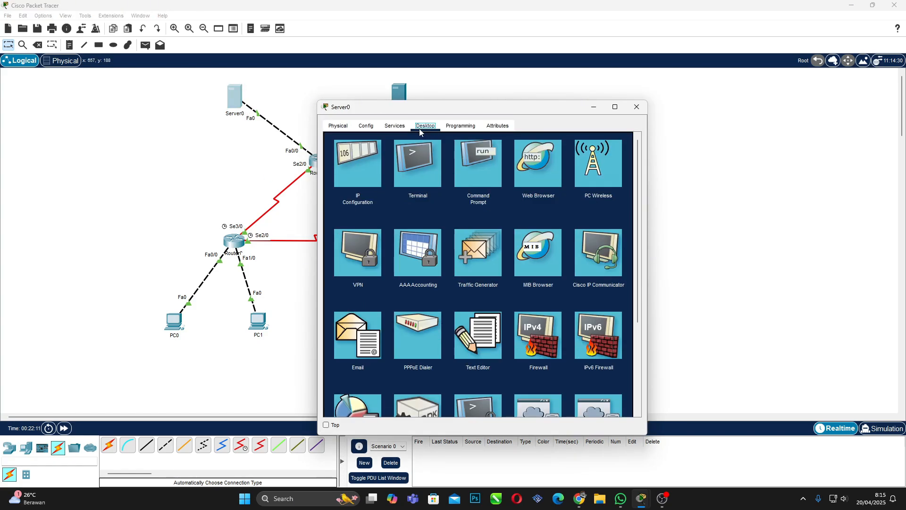
{"action": "left_click", "coordinate": [361, 163]}
{"action": "left_click", "coordinate": [479, 179]}
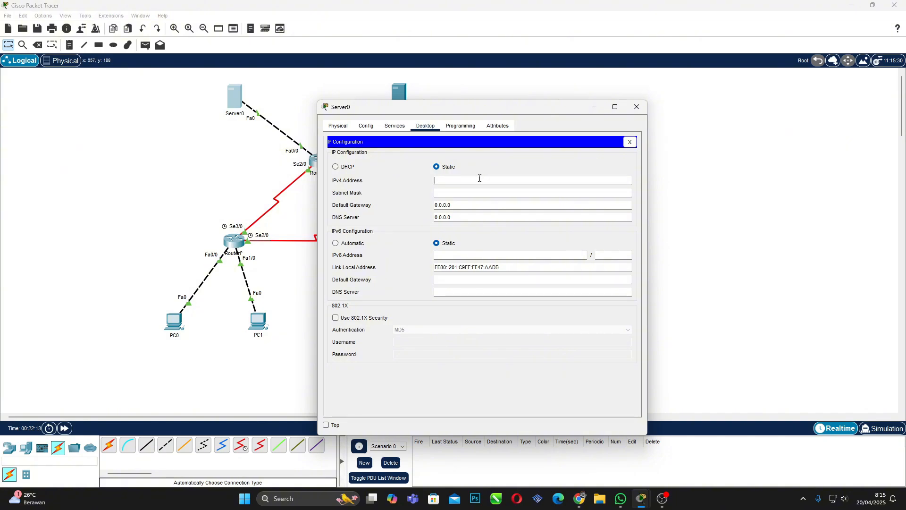
{"action": "type", "text": "33.33.33."}
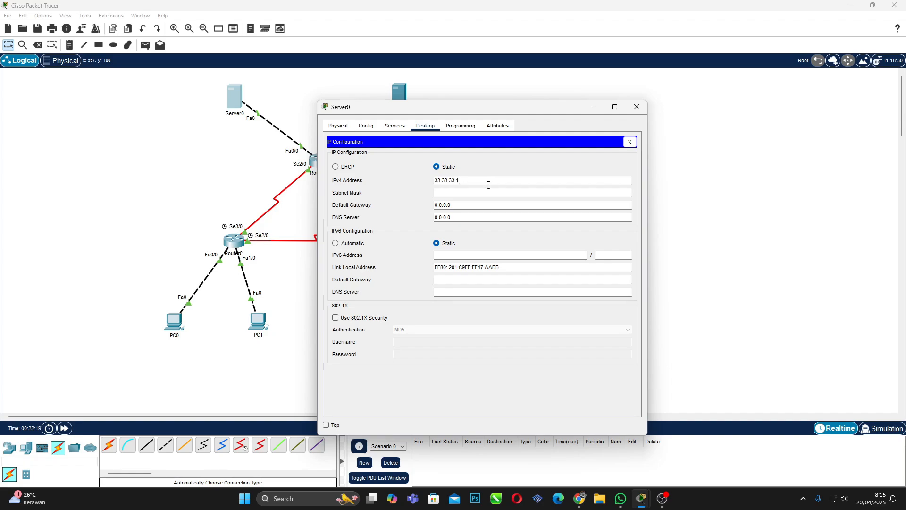
{"action": "type", "text": "1"}
{"action": "left_click", "coordinate": [484, 194]}
{"action": "type", "text": "255.255.255.0"}
{"action": "double_click", "coordinate": [503, 203]}
{"action": "type", "text": "33.33.33.3"}
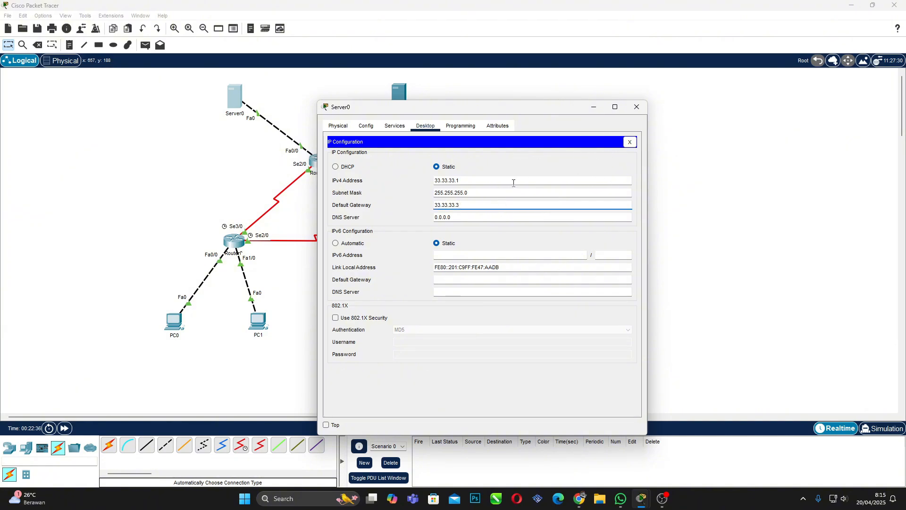
{"action": "left_click", "coordinate": [637, 107]}
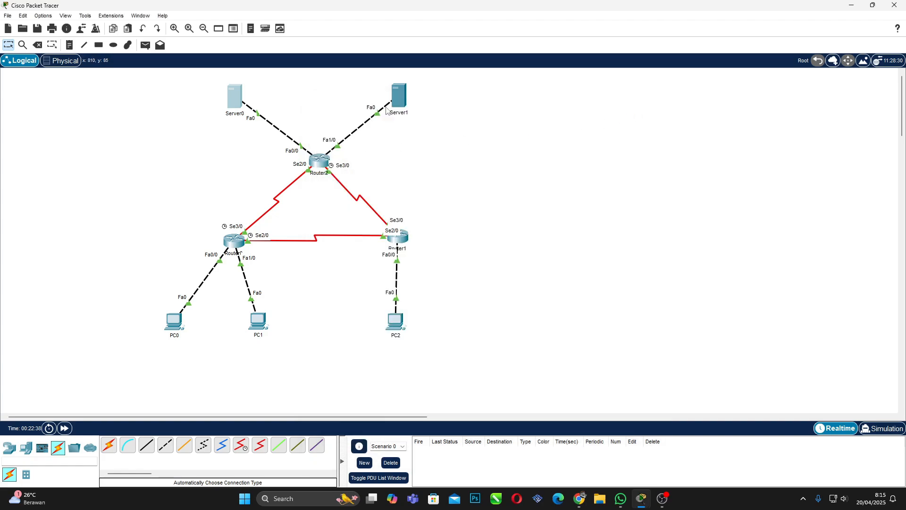
Give Server1 the static IPv4 address 43.43.43.1, subnet mask 255.255.255.0 and default gateway 43.43.43.3.
{"action": "left_click", "coordinate": [400, 99]}
{"action": "left_click", "coordinate": [399, 130]}
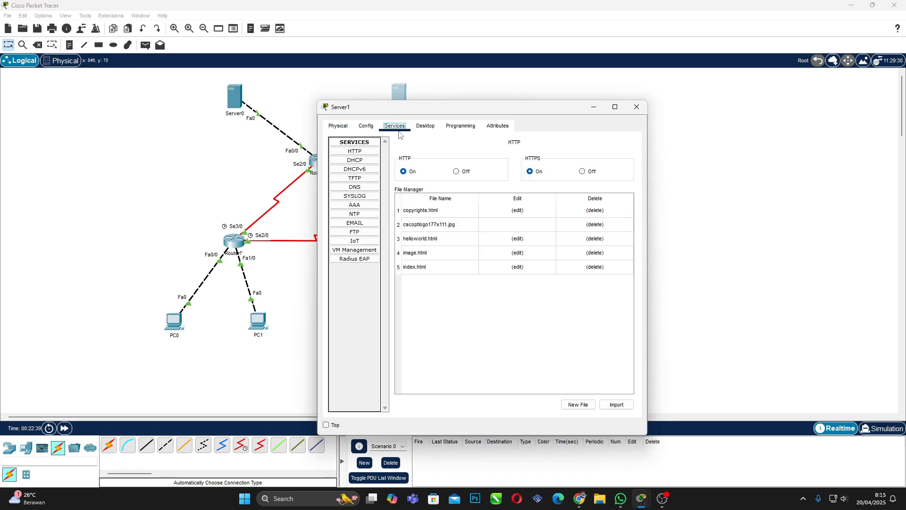
{"action": "left_click", "coordinate": [427, 126]}
{"action": "left_click", "coordinate": [366, 187]}
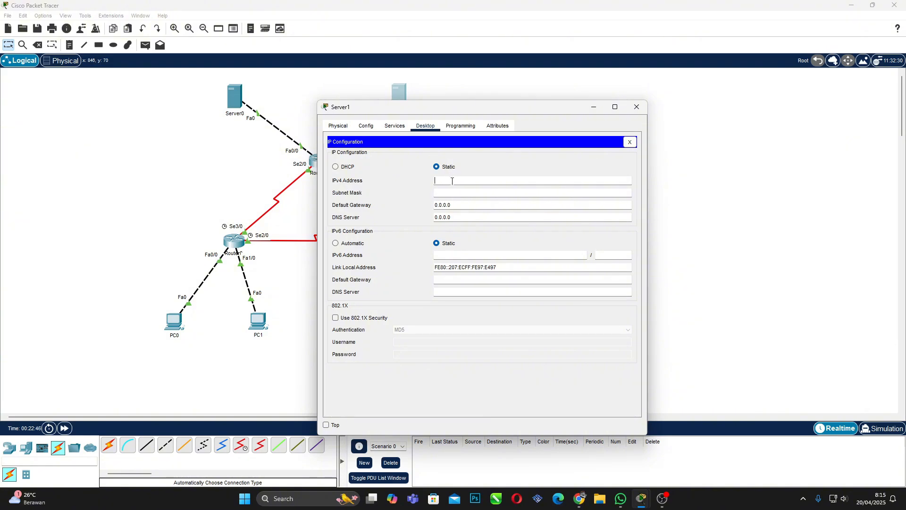
{"action": "type", "text": "43.43"}
{"action": "left_click", "coordinate": [455, 193]}
{"action": "key", "text": "BackSpace"}
{"action": "key", "text": "BackSpace"}
{"action": "key", "text": "BackSpace"}
{"action": "key", "text": "BackSpace"}
{"action": "double_click", "coordinate": [480, 201]}
{"action": "type", "text": "43..43.4"}
{"action": "left_click", "coordinate": [480, 201]}
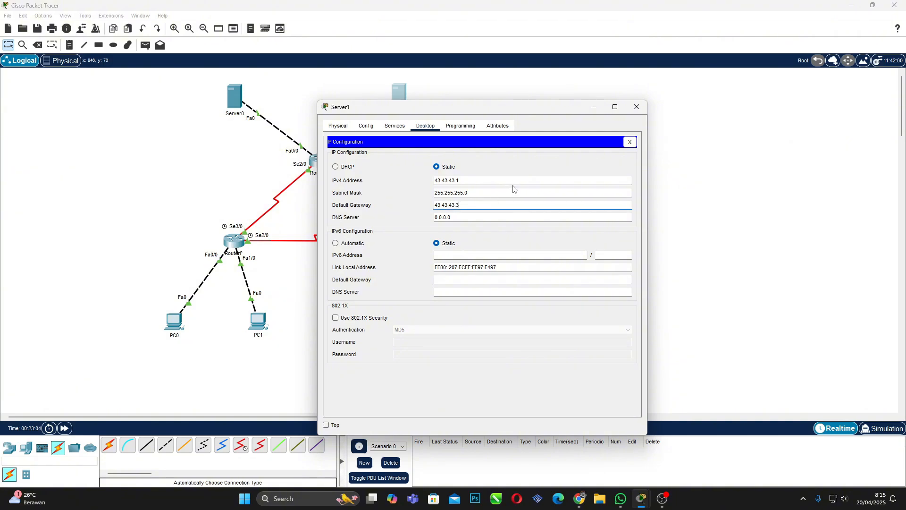
{"action": "left_click", "coordinate": [637, 108]}
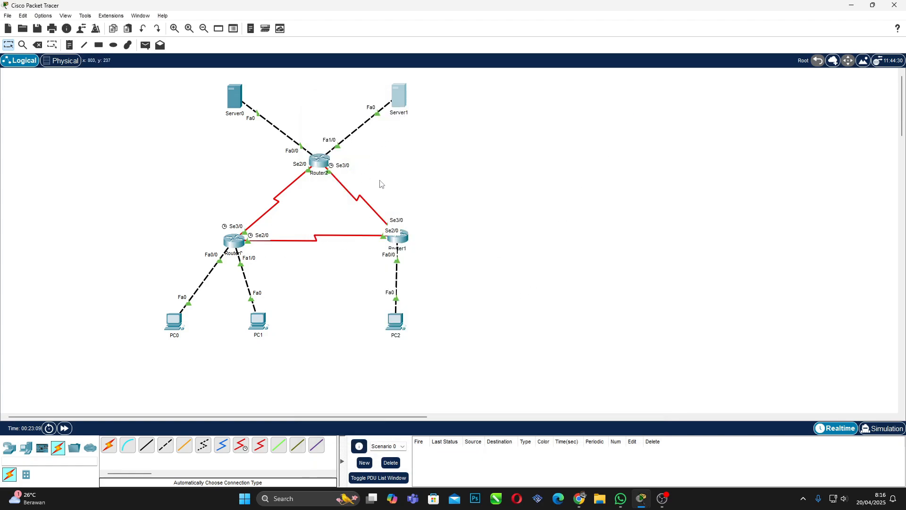
Nudge PC2, Router1 and Router2 slightly in the topology to tidy the layout and separate the interface labels.
{"action": "left_click_drag", "start_coordinate": [399, 324], "coordinate": [402, 321]}
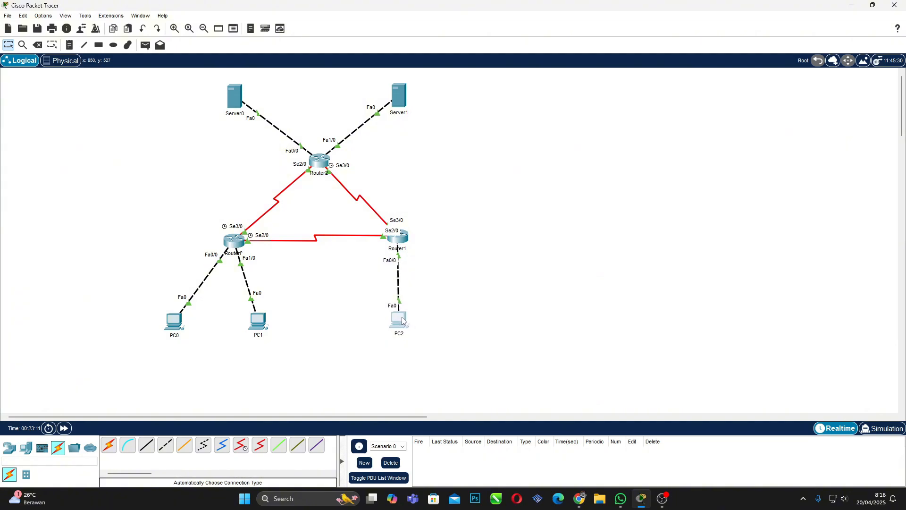
{"action": "left_click_drag", "start_coordinate": [399, 238], "coordinate": [396, 237]}
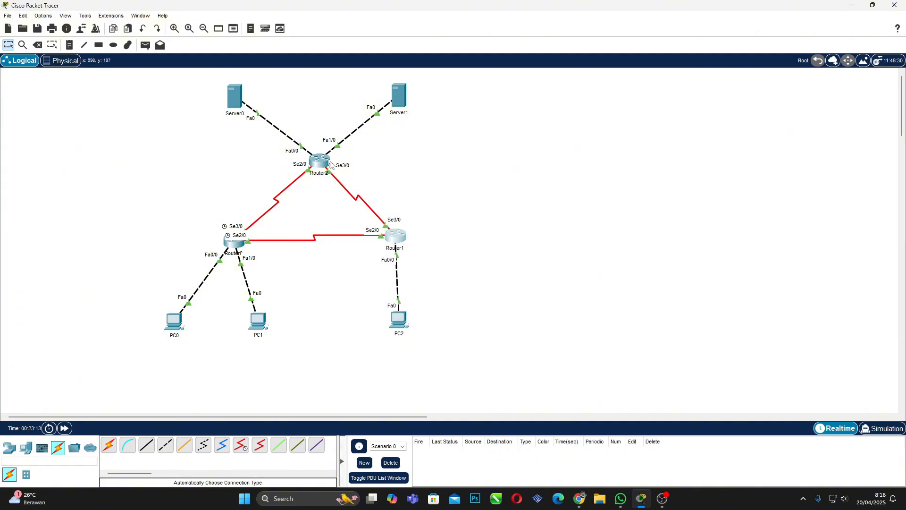
{"action": "left_click_drag", "start_coordinate": [323, 163], "coordinate": [318, 162]}
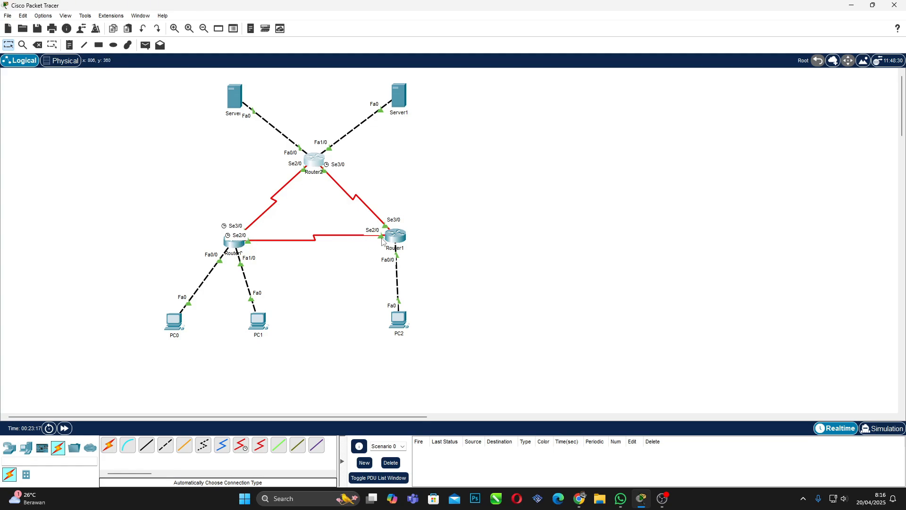
{"action": "left_click", "coordinate": [396, 236]}
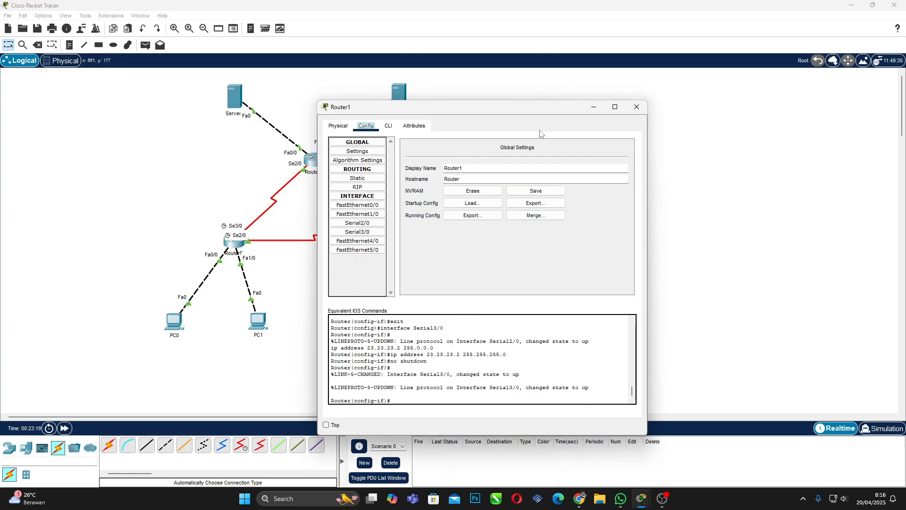
{"action": "left_click", "coordinate": [637, 107]}
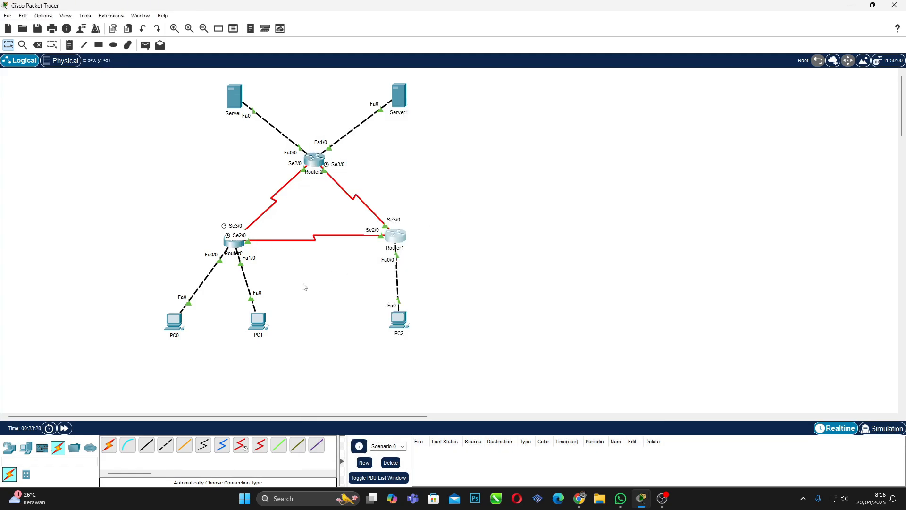
{"action": "left_click", "coordinate": [175, 323]}
{"action": "left_click", "coordinate": [635, 107]}
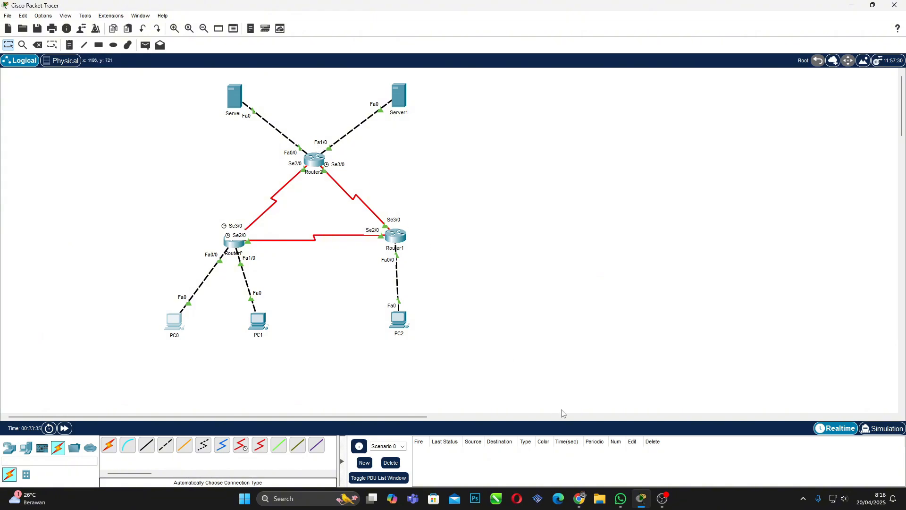
Read the event filter instruction on the browser page and switch Cisco Packet Tracer to Simulation mode.
{"action": "left_click", "coordinate": [580, 499]}
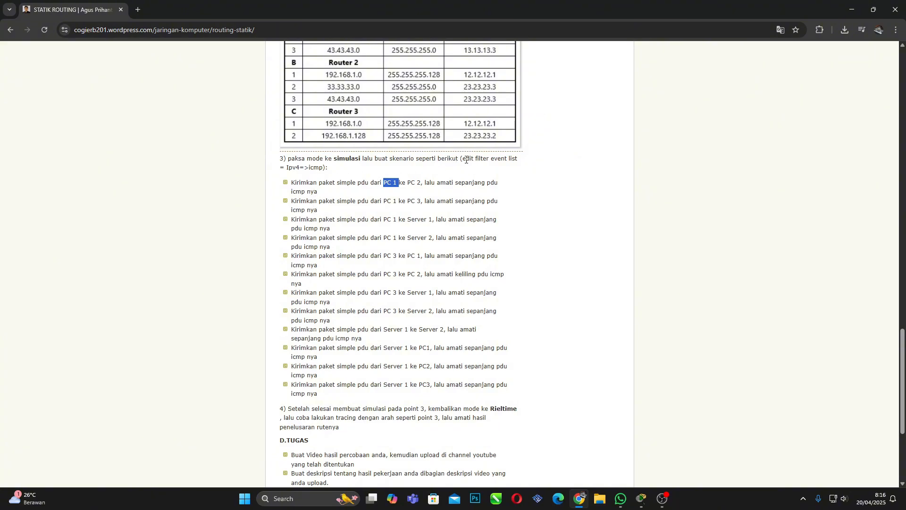
{"action": "left_click_drag", "start_coordinate": [464, 159], "coordinate": [487, 159]}
{"action": "left_click", "coordinate": [641, 496]}
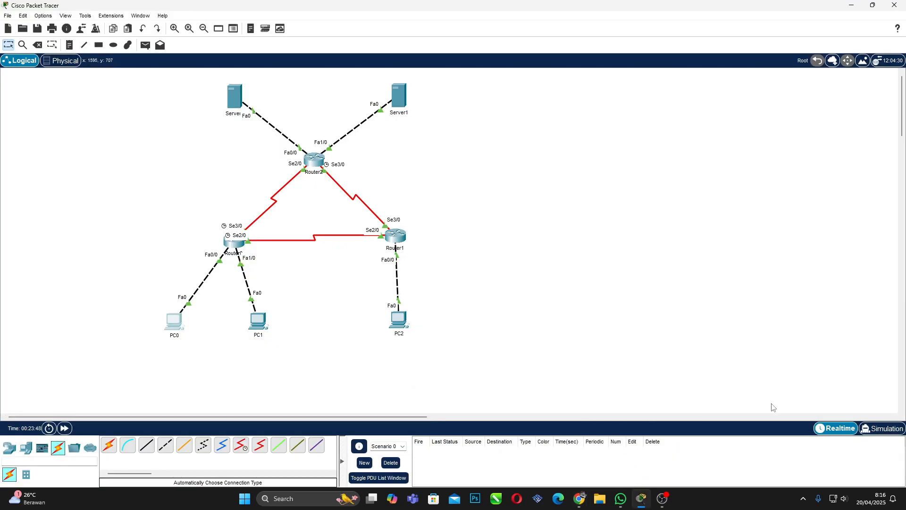
{"action": "left_click", "coordinate": [882, 431]}
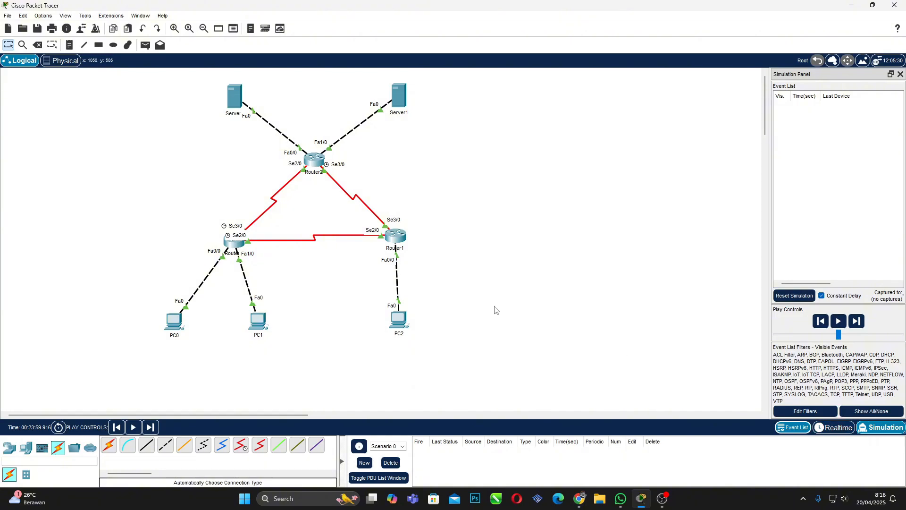
Leave only ICMP enabled in the IPv4 event filters, disabling ARP, DNS, BGP, EIGRP, OSPF, DHCP, HSRP and RIP.
{"action": "left_click", "coordinate": [806, 411]}
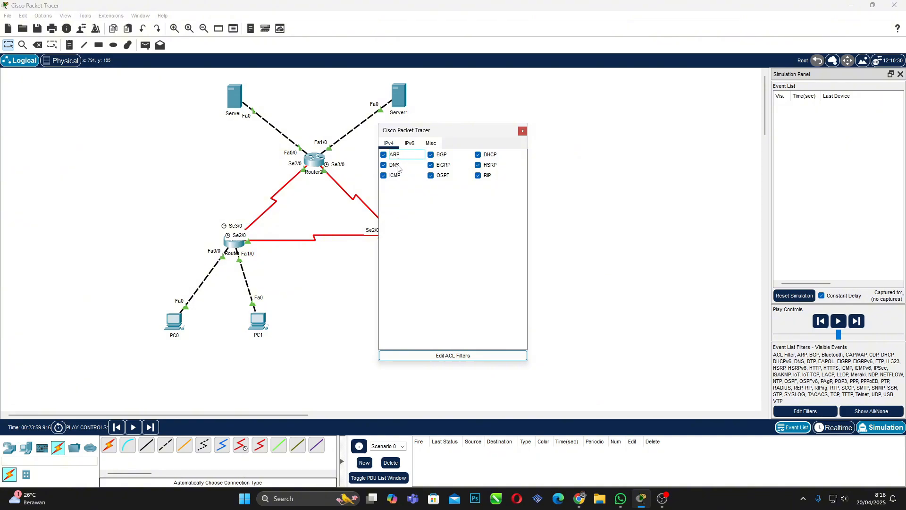
{"action": "left_click", "coordinate": [384, 155]}
{"action": "left_click", "coordinate": [384, 165]}
{"action": "left_click", "coordinate": [431, 155]}
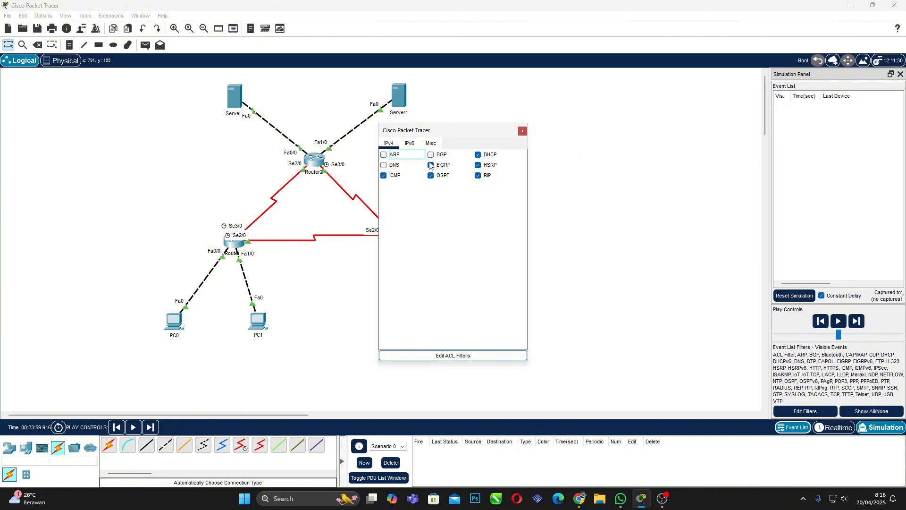
{"action": "left_click", "coordinate": [431, 165]}
{"action": "left_click", "coordinate": [431, 176]}
{"action": "left_click", "coordinate": [478, 154]}
{"action": "left_click", "coordinate": [478, 165]}
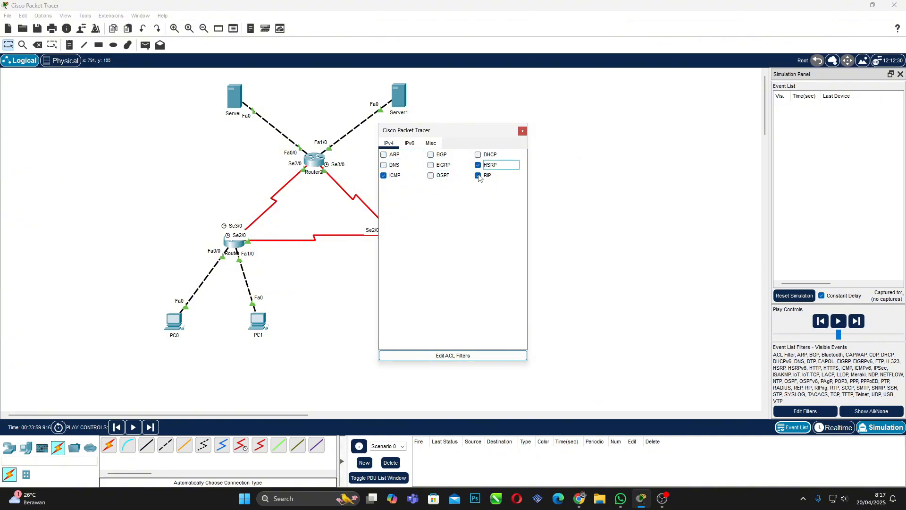
{"action": "left_click", "coordinate": [478, 175]}
{"action": "left_click", "coordinate": [523, 130]}
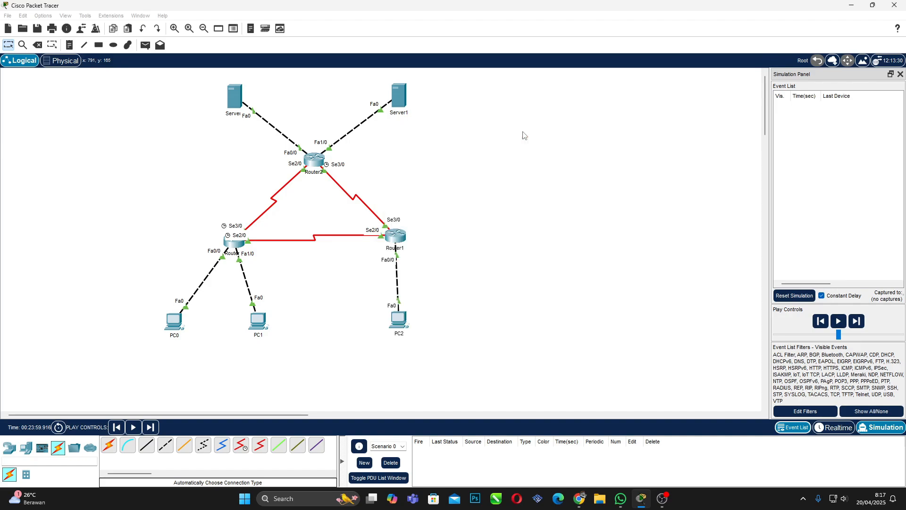
{"action": "left_click", "coordinate": [805, 411]}
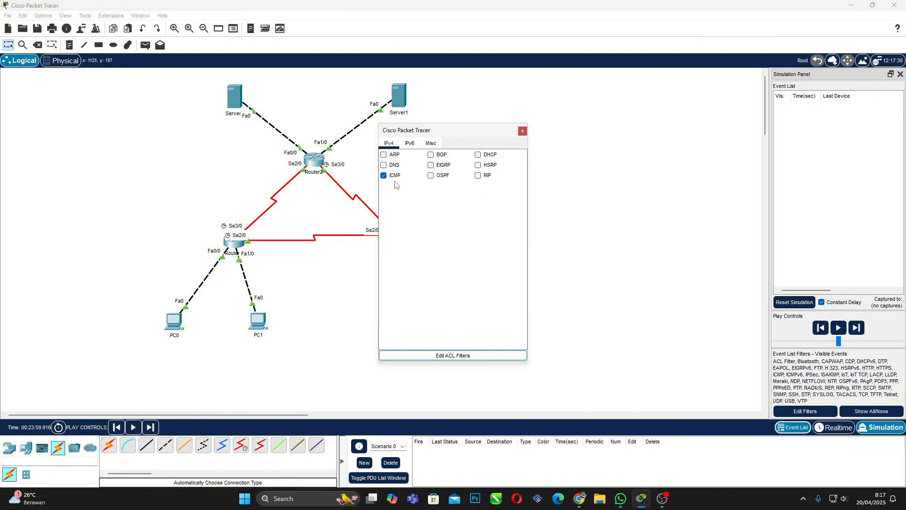
{"action": "left_click", "coordinate": [523, 130]}
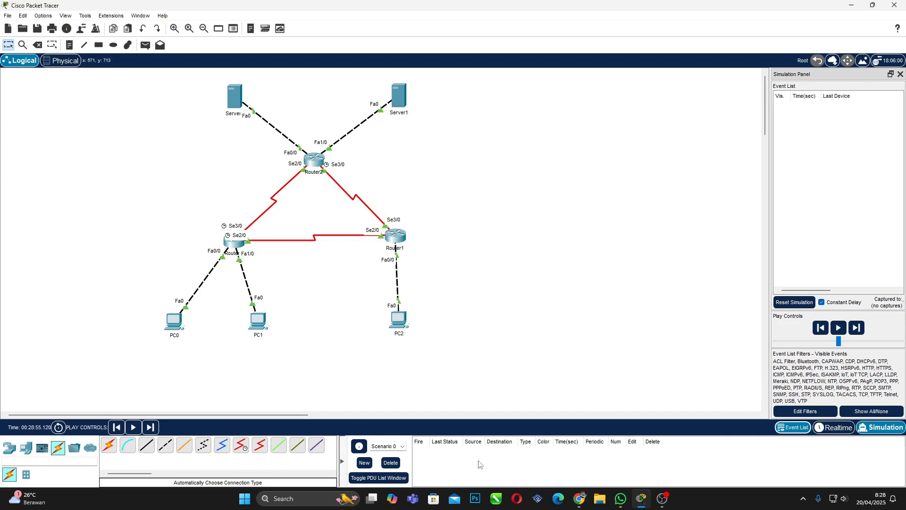
Check the first test scenario on the browser page and add a simple PDU from PC0 to PC1 in Cisco Packet Tracer.
{"action": "left_click", "coordinate": [580, 499]}
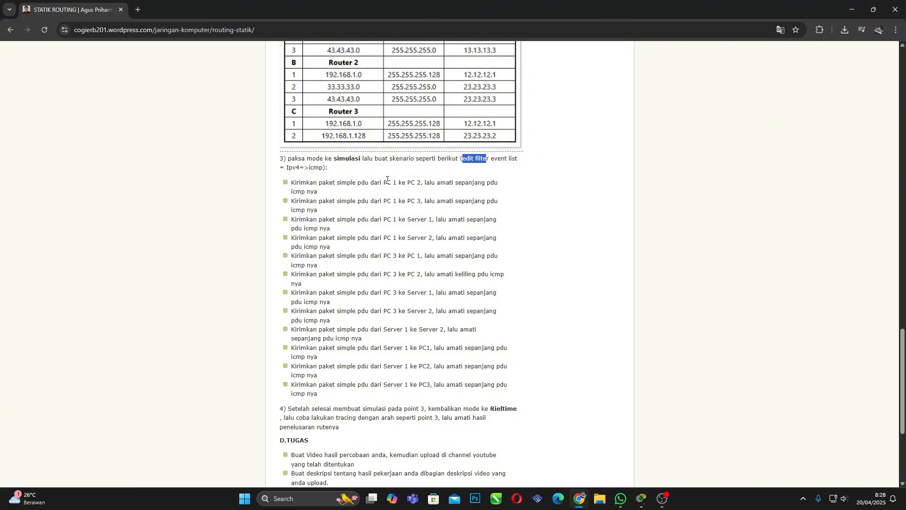
{"action": "left_click", "coordinate": [549, 215]}
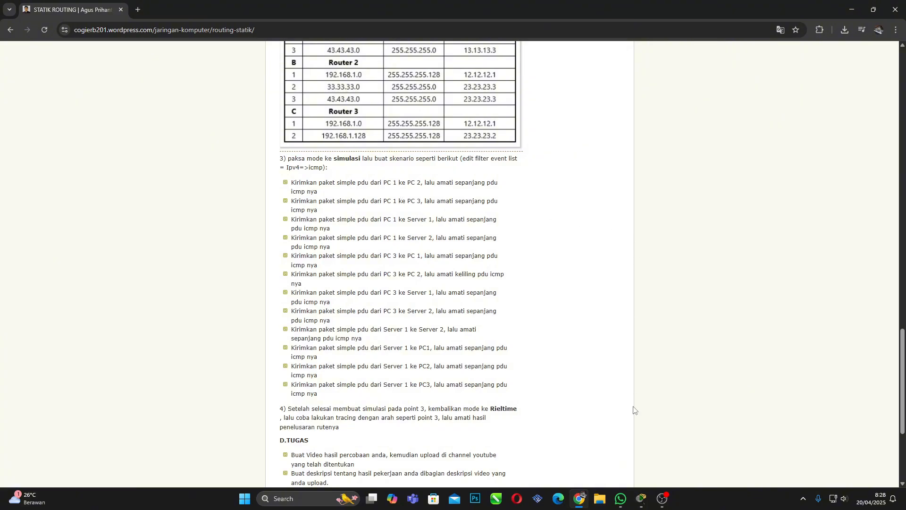
{"action": "left_click", "coordinate": [642, 500]}
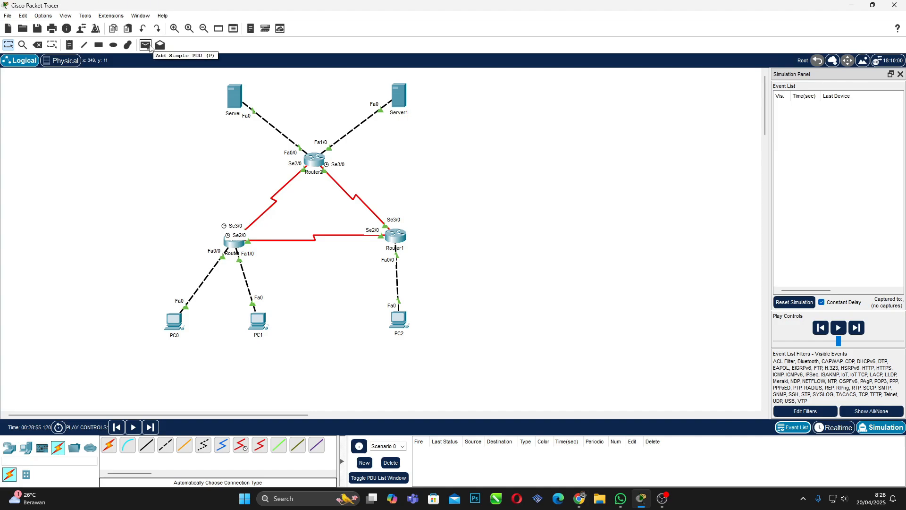
{"action": "left_click", "coordinate": [150, 47]}
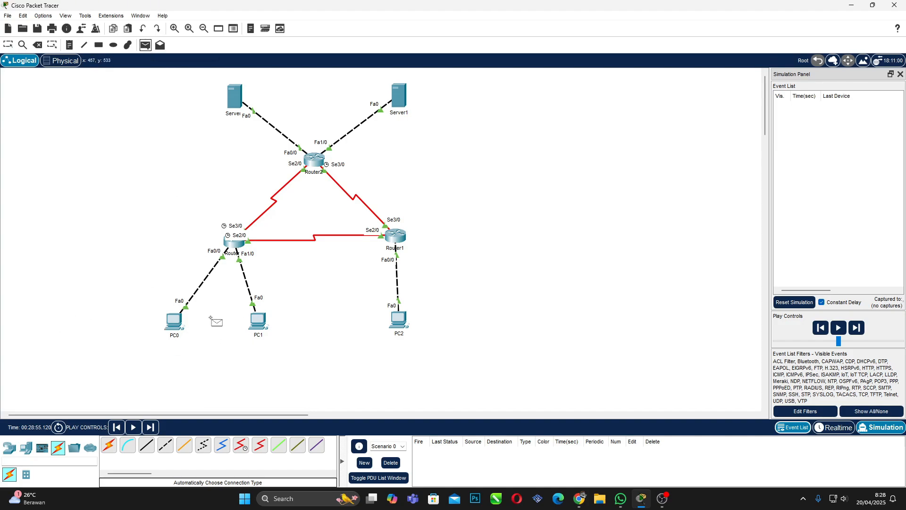
{"action": "left_click", "coordinate": [180, 326]}
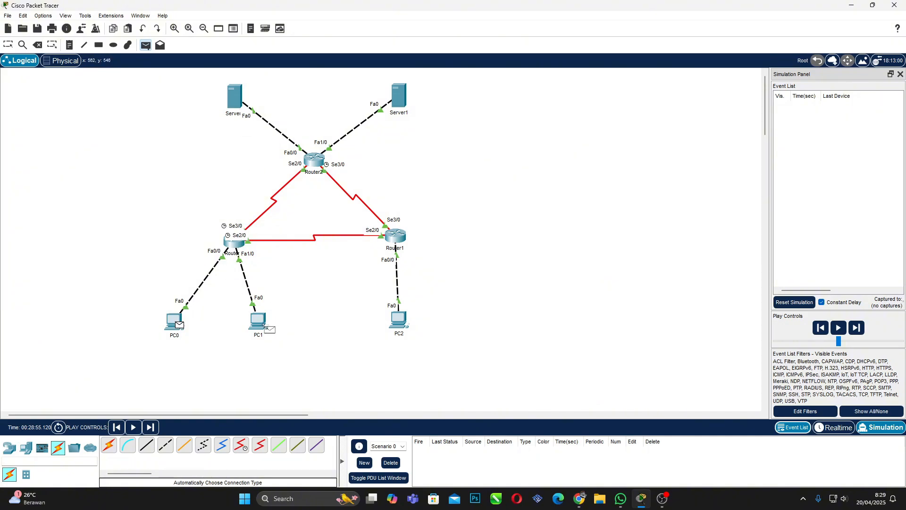
{"action": "left_click", "coordinate": [267, 327]}
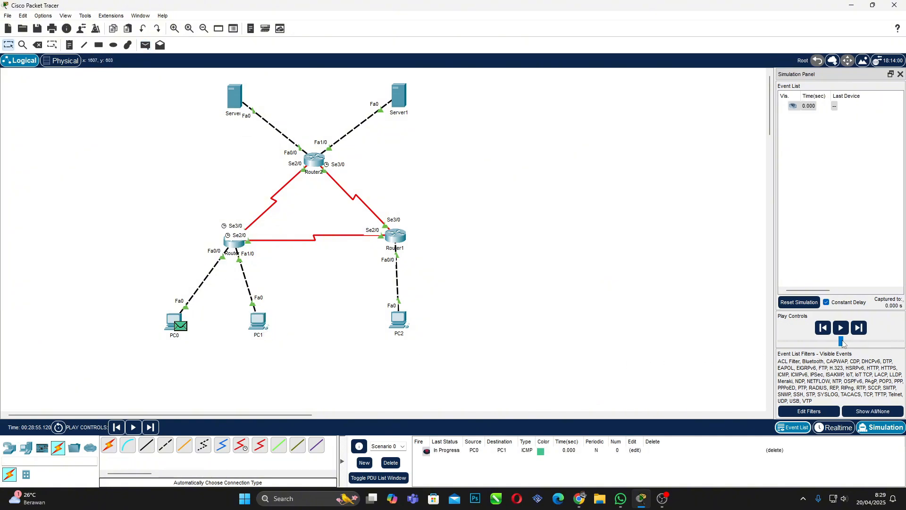
Raise the playback speed and step the simulation forward until the PC0-to-PC1 packet's reply returns to PC0.
{"action": "left_click_drag", "start_coordinate": [844, 344], "coordinate": [871, 342]}
{"action": "left_click", "coordinate": [859, 327]}
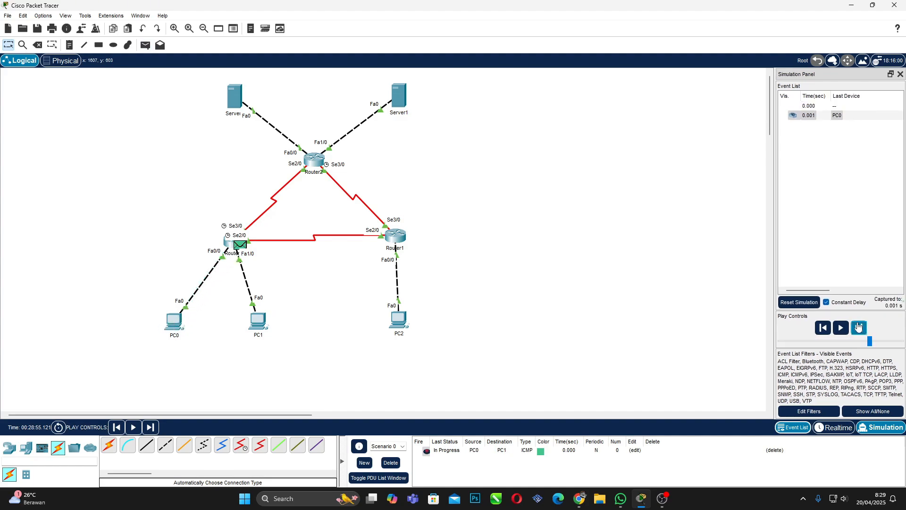
{"action": "left_click", "coordinate": [859, 327]}
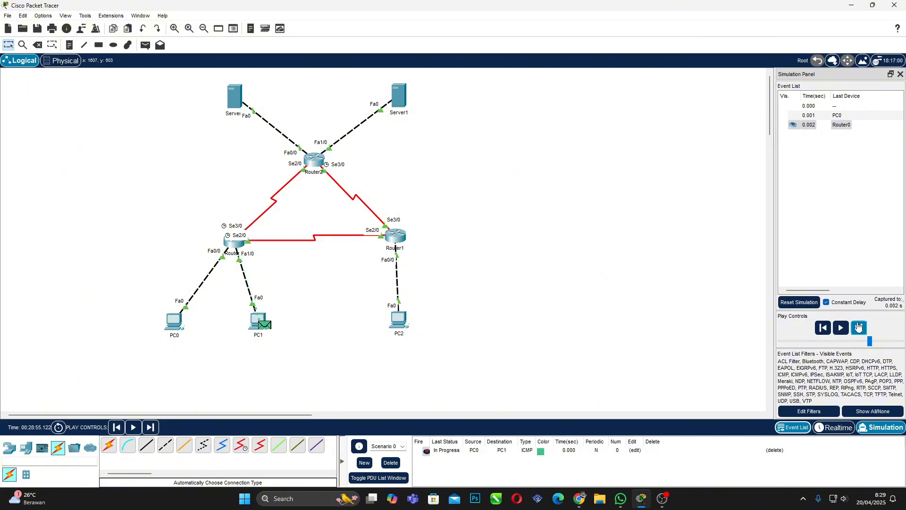
{"action": "left_click", "coordinate": [860, 327]}
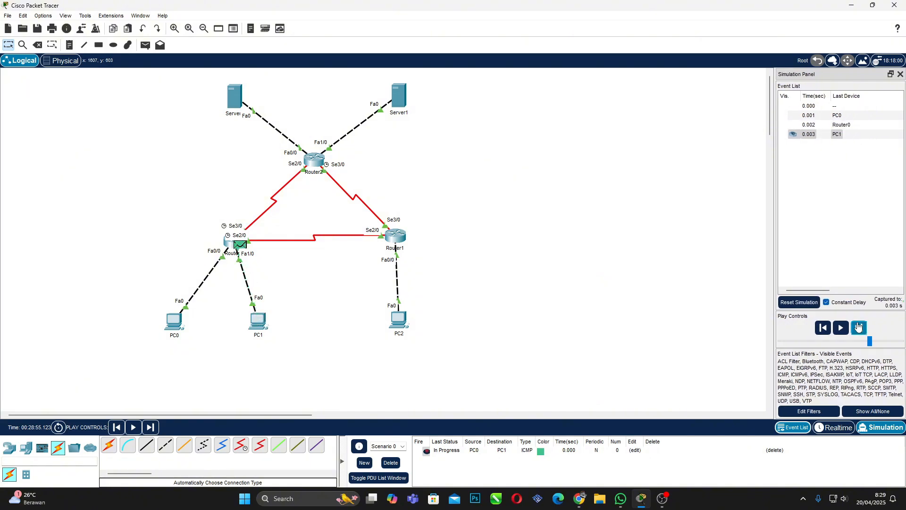
{"action": "left_click", "coordinate": [860, 327]}
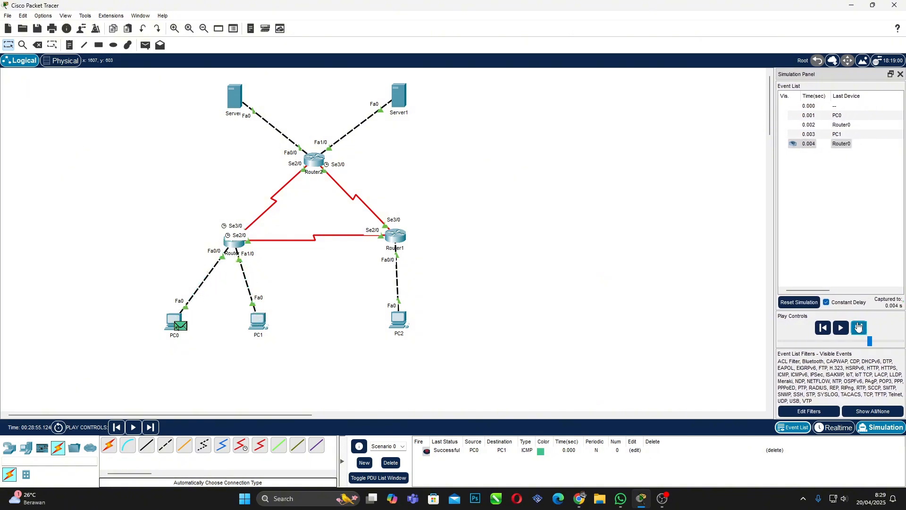
Delete the scenario with its PC0-to-PC1 PDU and read the PC 1 to PC 3 scenario on the browser page.
{"action": "left_click", "coordinate": [391, 462]}
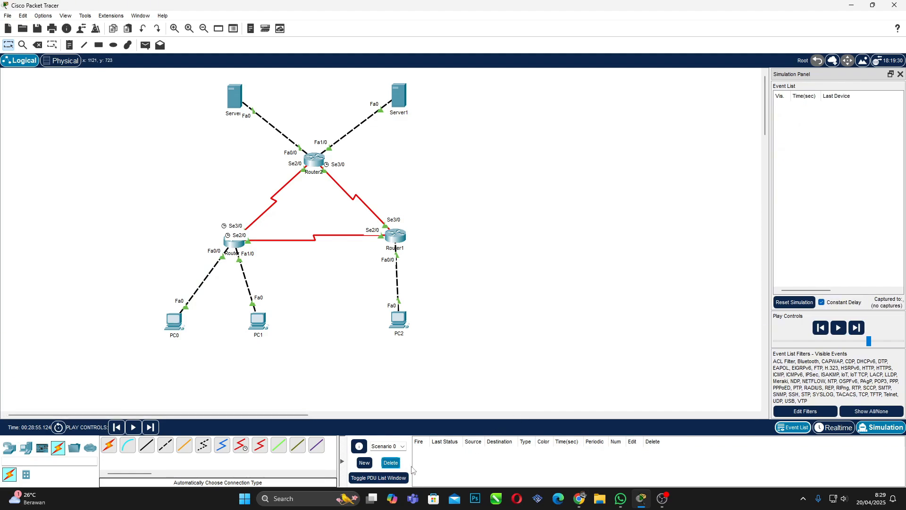
{"action": "left_click", "coordinate": [579, 498]}
{"action": "left_click_drag", "start_coordinate": [383, 202], "coordinate": [415, 201]}
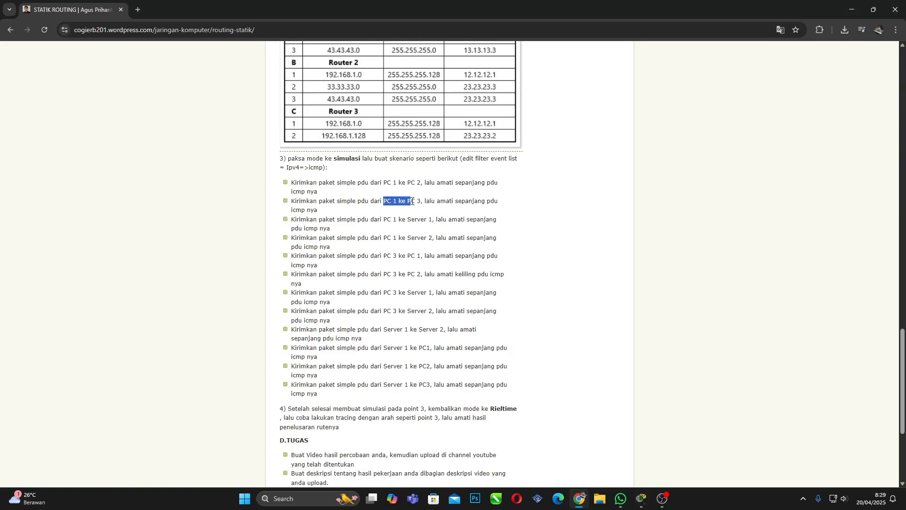
{"action": "left_click", "coordinate": [545, 285]}
{"action": "left_click", "coordinate": [641, 498]}
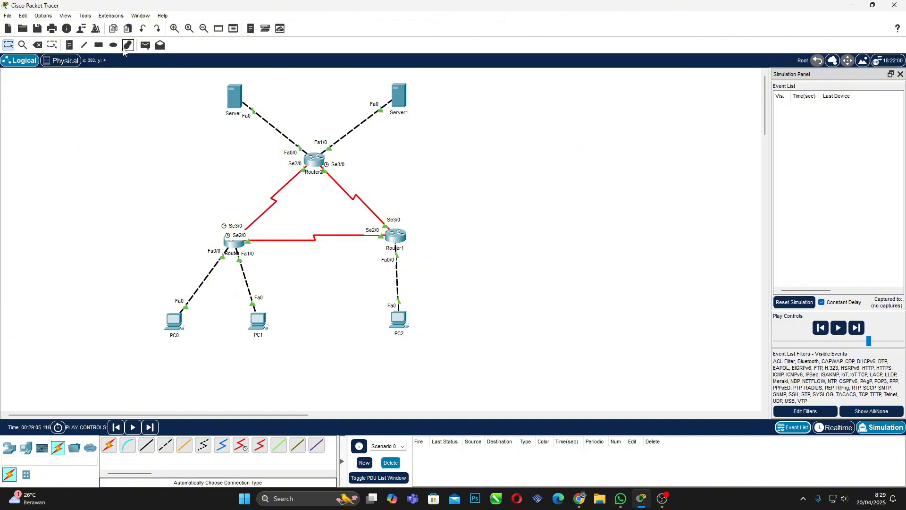
In Cisco Packet Tracer, add a simple PDU from PC0 to PC2.
{"action": "left_click", "coordinate": [145, 44]}
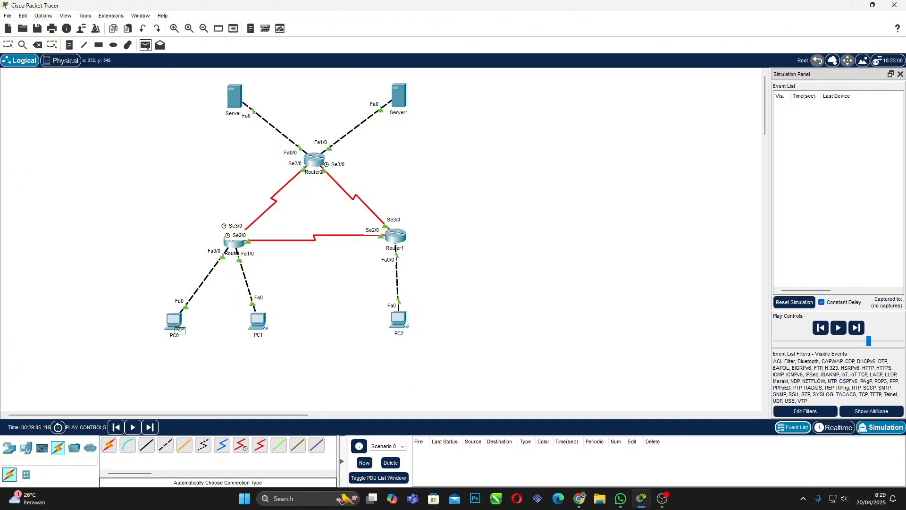
{"action": "left_click", "coordinate": [175, 326]}
{"action": "left_click", "coordinate": [401, 325]}
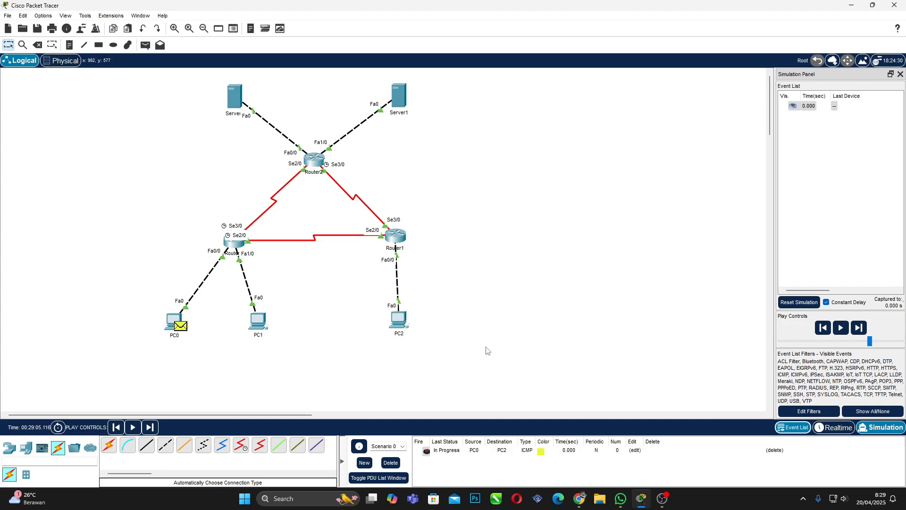
Step the simulation forward until the PC0-to-PC2 packet's reply returns to PC0.
{"action": "left_click", "coordinate": [863, 331]}
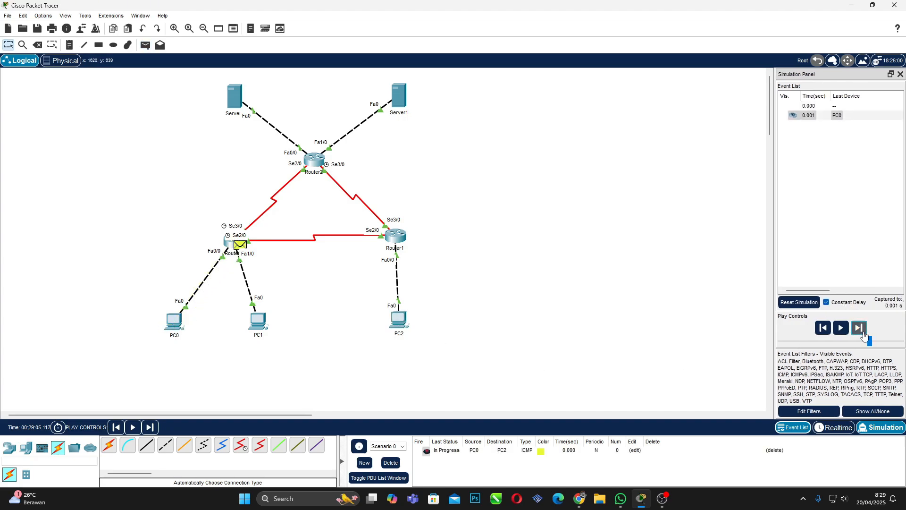
{"action": "left_click", "coordinate": [863, 332]}
{"action": "left_click", "coordinate": [864, 332]}
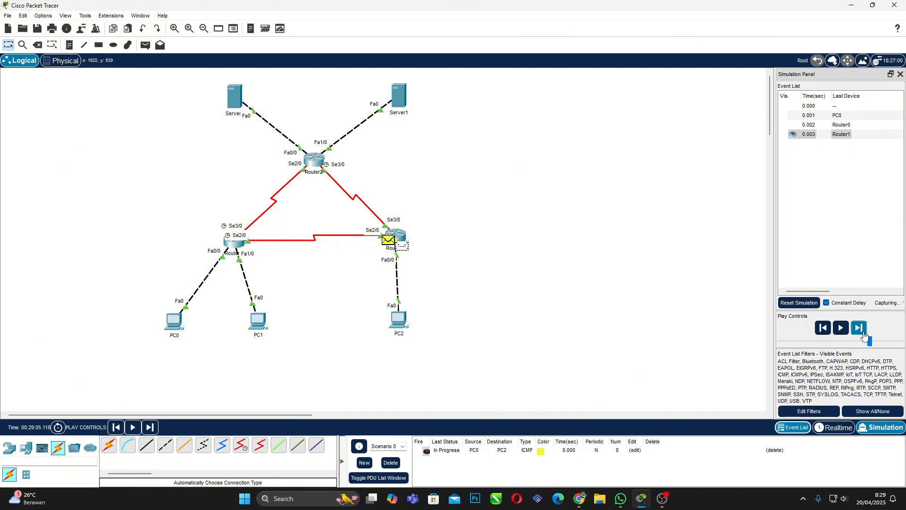
{"action": "left_click", "coordinate": [863, 330]}
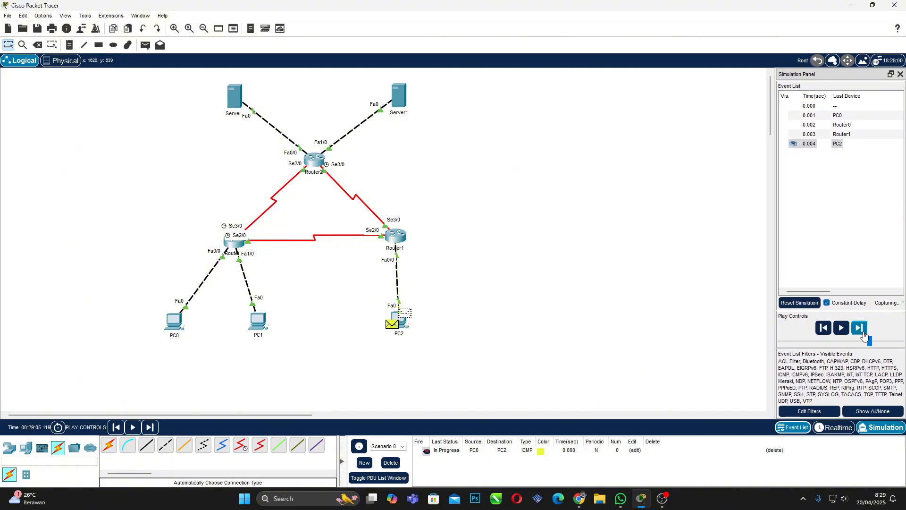
{"action": "left_click", "coordinate": [864, 332]}
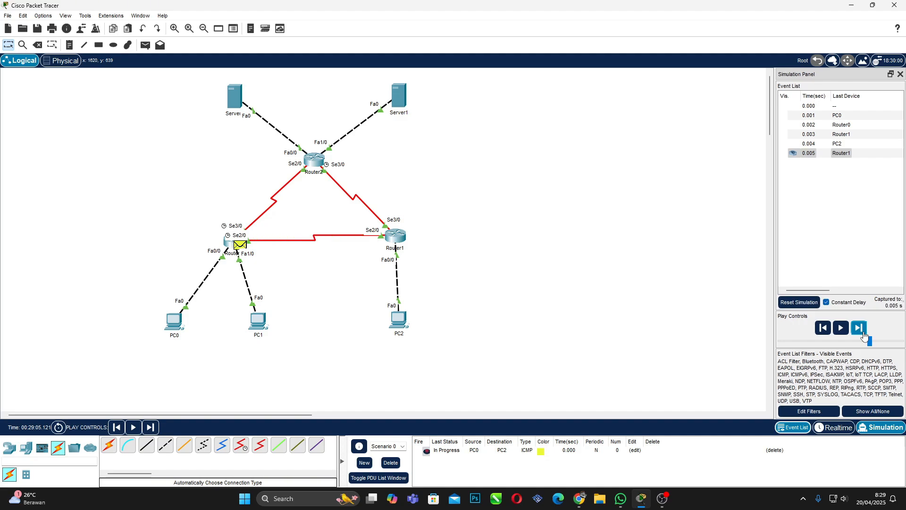
{"action": "left_click", "coordinate": [863, 331]}
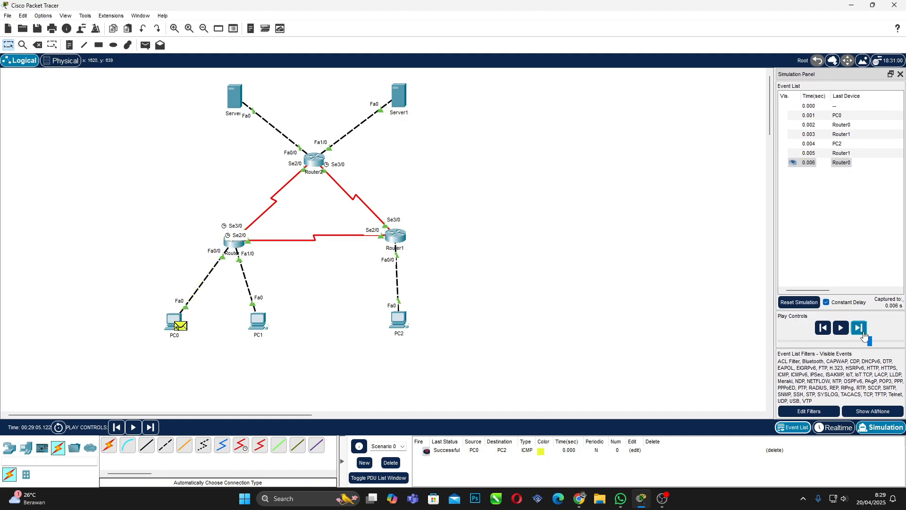
Delete the scenario with its PC0-to-PC2 PDU and add a simple PDU from PC0 to Server0.
{"action": "left_click", "coordinate": [391, 463]}
{"action": "left_click", "coordinate": [146, 45]}
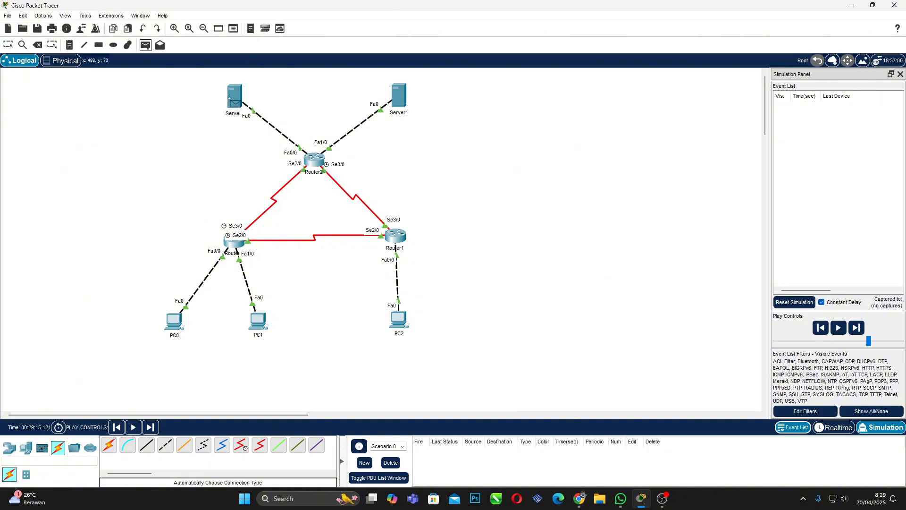
{"action": "left_click", "coordinate": [171, 321]}
{"action": "left_click", "coordinate": [234, 97]}
Step the simulation forward until the PC0-to-Server0 packet's reply returns to PC0.
{"action": "left_click", "coordinate": [857, 330]}
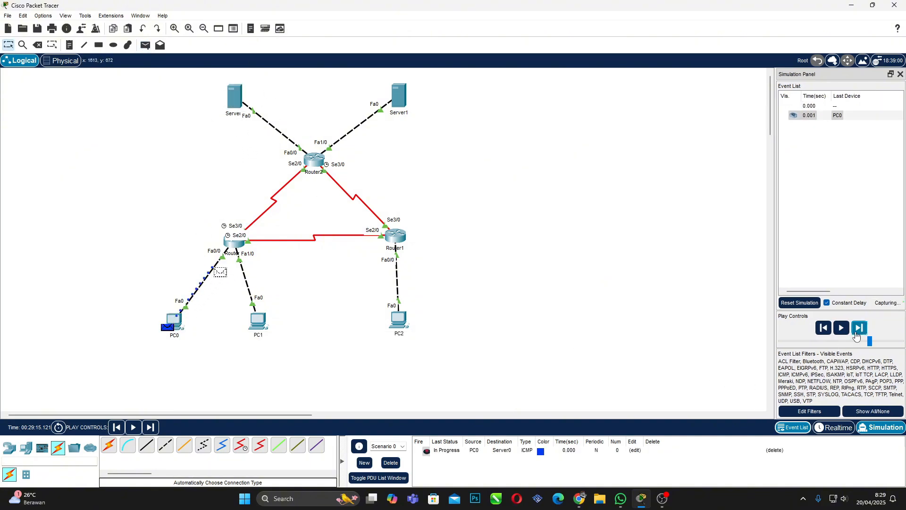
{"action": "left_click", "coordinate": [856, 333]}
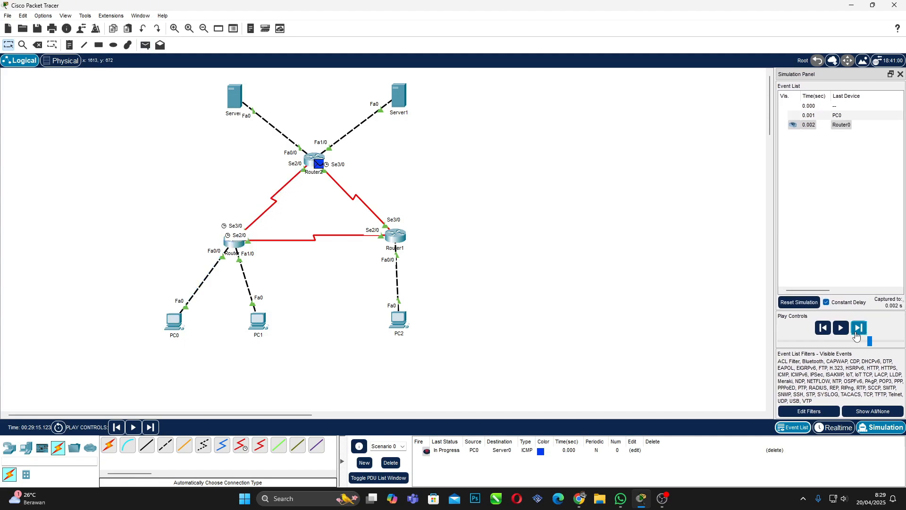
{"action": "left_click", "coordinate": [857, 333]}
{"action": "left_click", "coordinate": [857, 333]}
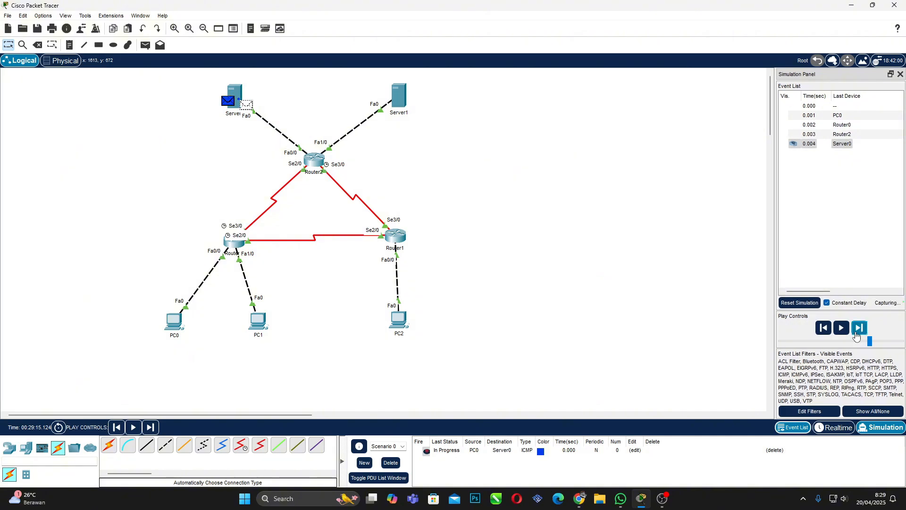
{"action": "left_click", "coordinate": [858, 334]}
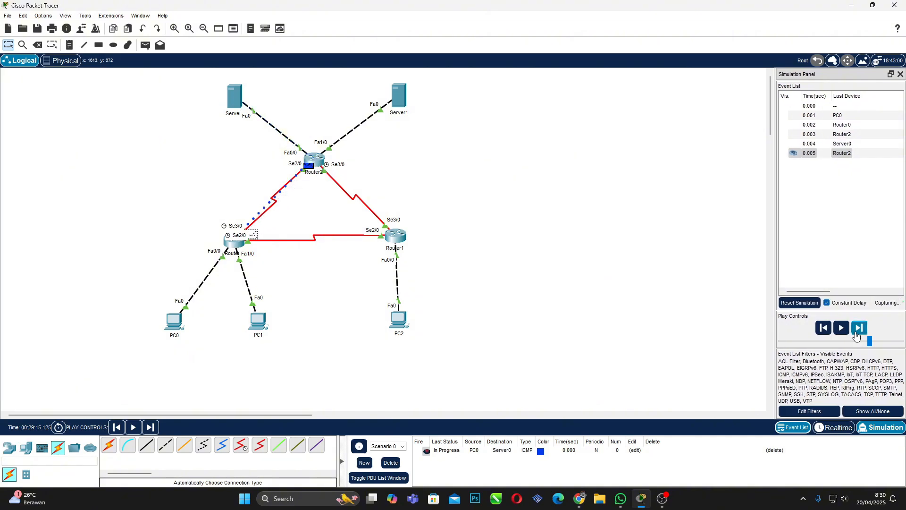
{"action": "left_click", "coordinate": [856, 333]}
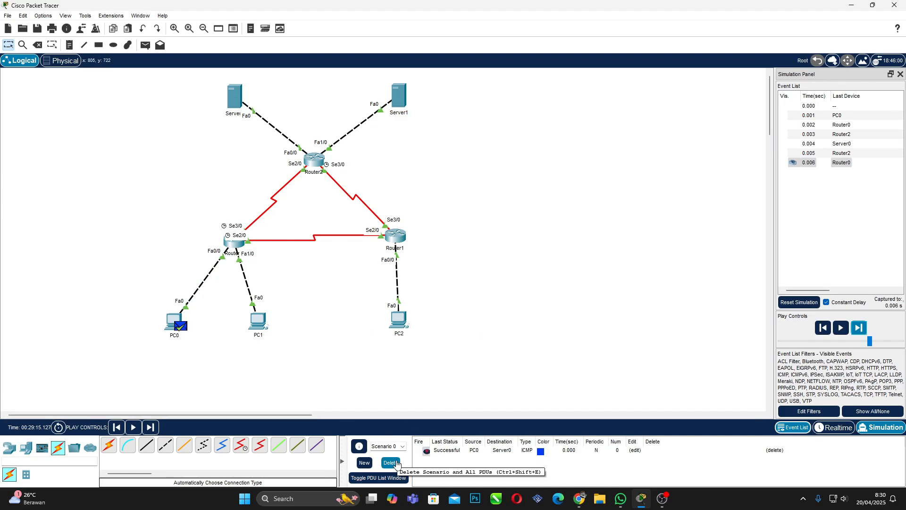
Delete the scenario with its PC0-to-Server0 PDU and add a simple PDU from PC0 to Server1.
{"action": "left_click", "coordinate": [395, 463]}
{"action": "left_click", "coordinate": [146, 45]}
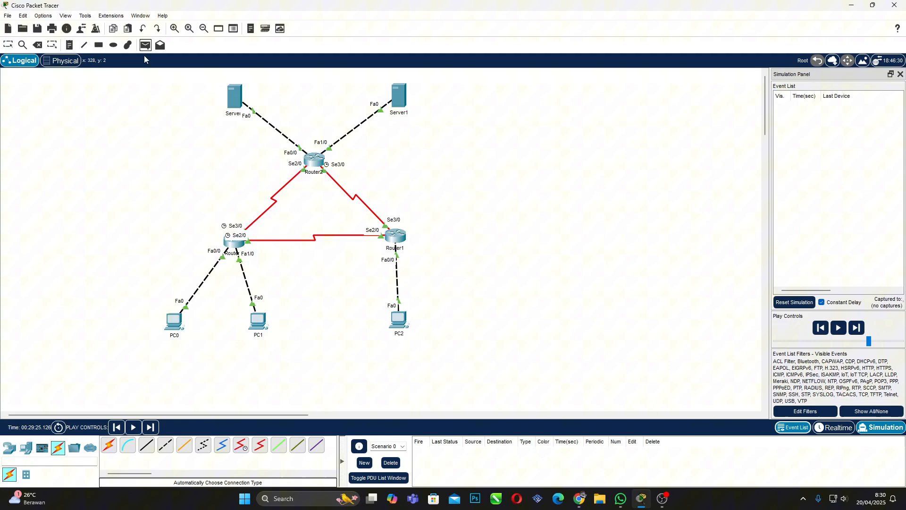
{"action": "left_click", "coordinate": [181, 323]}
{"action": "left_click", "coordinate": [399, 98]}
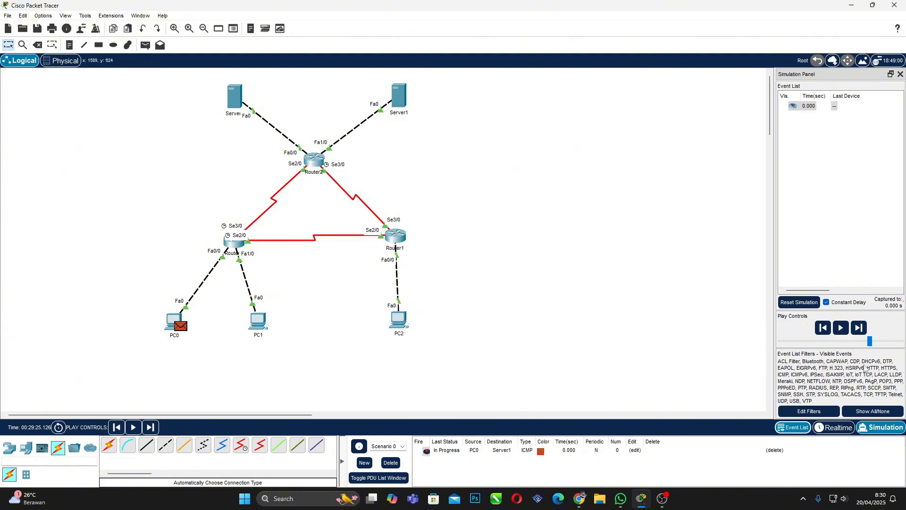
Step the simulation forward until the PC0-to-Server1 packet's reply returns to PC0.
{"action": "left_click", "coordinate": [861, 328]}
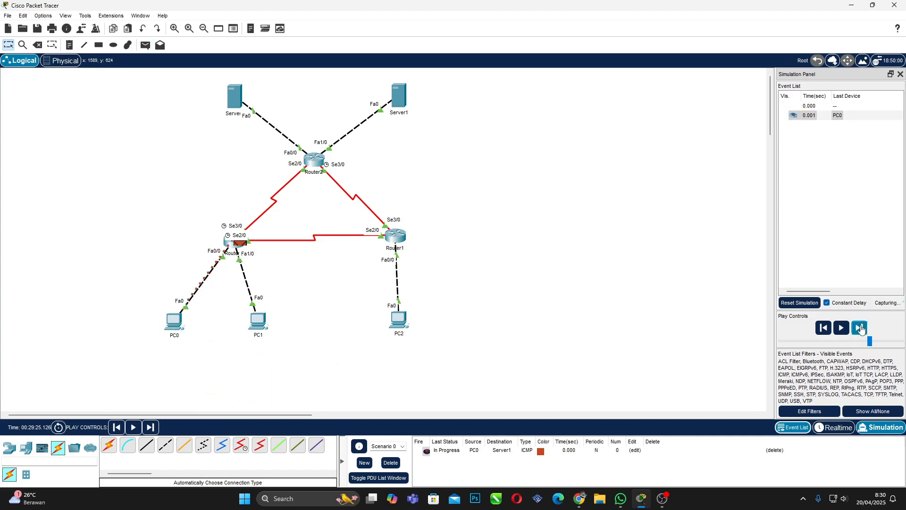
{"action": "left_click", "coordinate": [860, 328]}
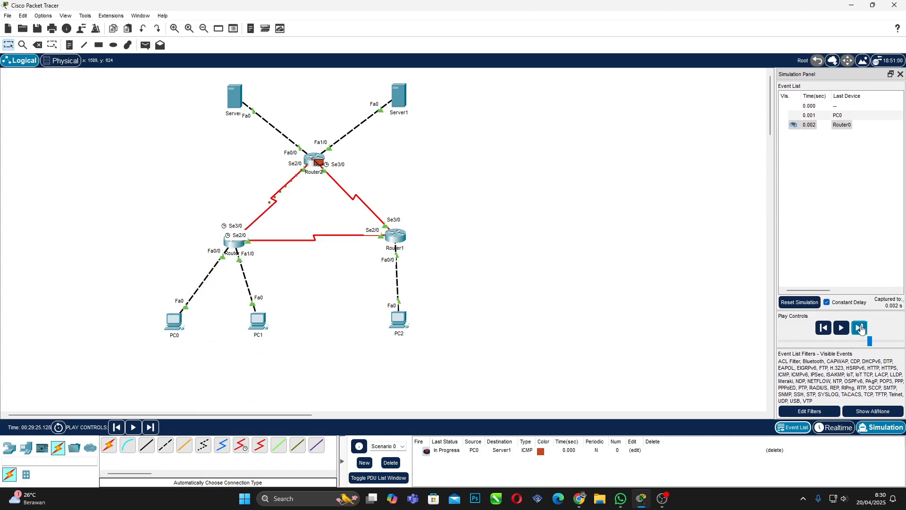
{"action": "left_click", "coordinate": [861, 327]}
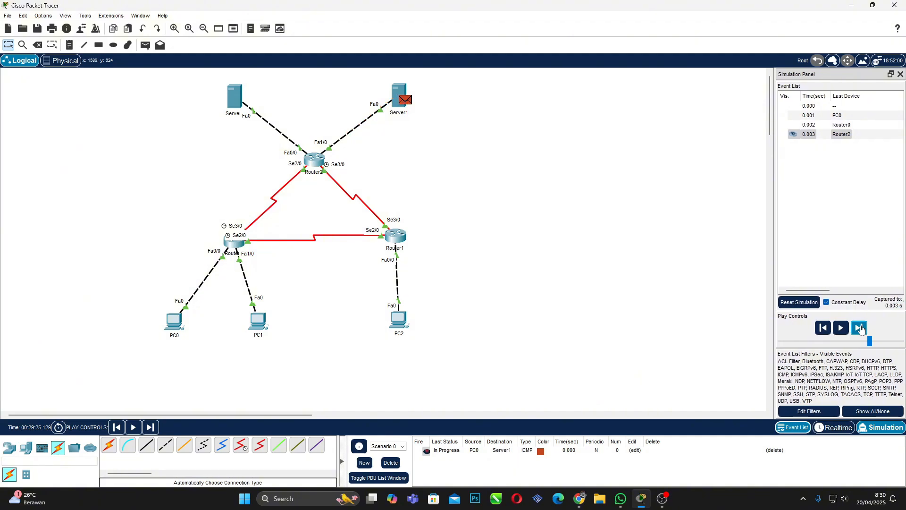
{"action": "left_click", "coordinate": [860, 328]}
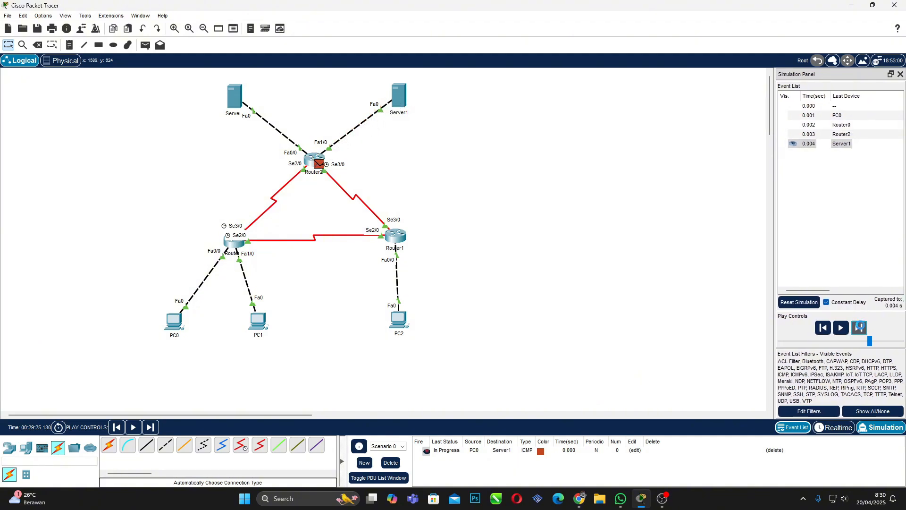
{"action": "left_click", "coordinate": [860, 328]}
{"action": "left_click", "coordinate": [861, 328]}
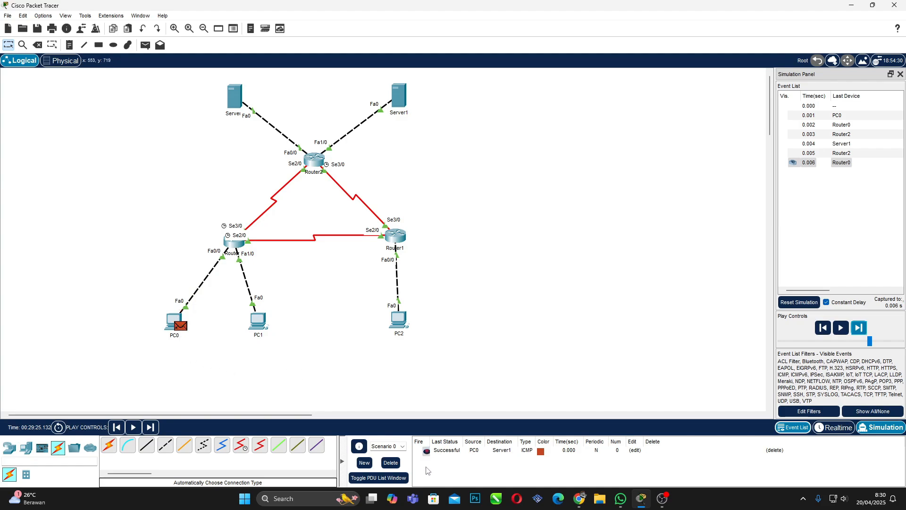
Delete the scenario with its PC0-to-Server1 PDU and add a simple PDU from PC2 to PC0.
{"action": "left_click", "coordinate": [391, 463]}
{"action": "left_click", "coordinate": [146, 45]}
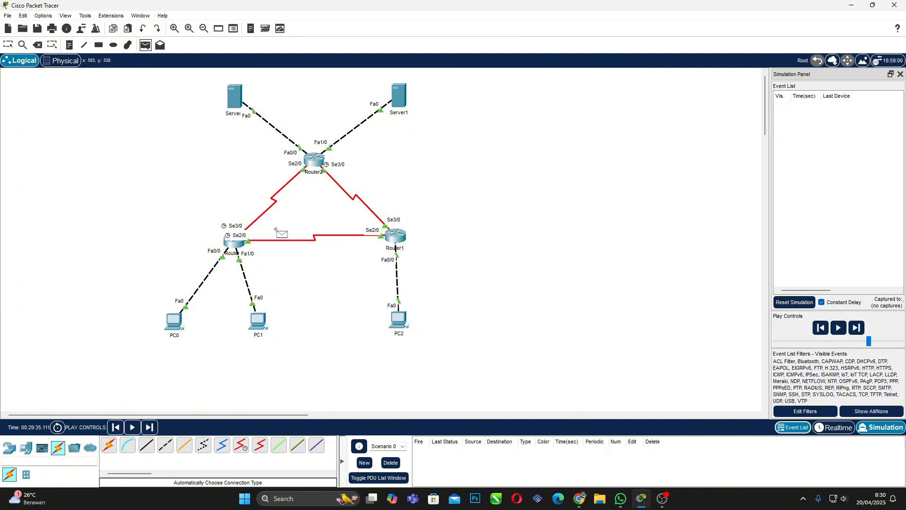
{"action": "left_click", "coordinate": [400, 321]}
{"action": "left_click", "coordinate": [175, 322]}
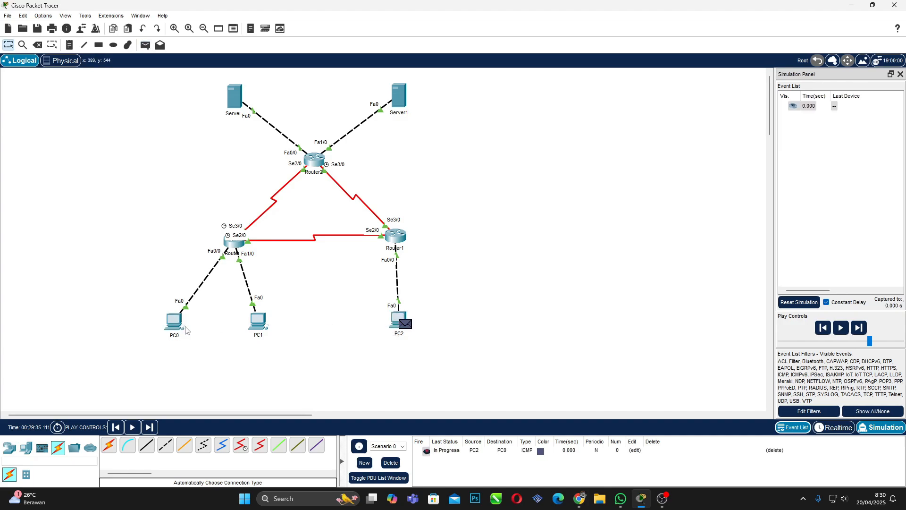
Step the simulation forward until the PC2-to-PC0 packet's reply returns to PC2.
{"action": "left_click", "coordinate": [858, 330]}
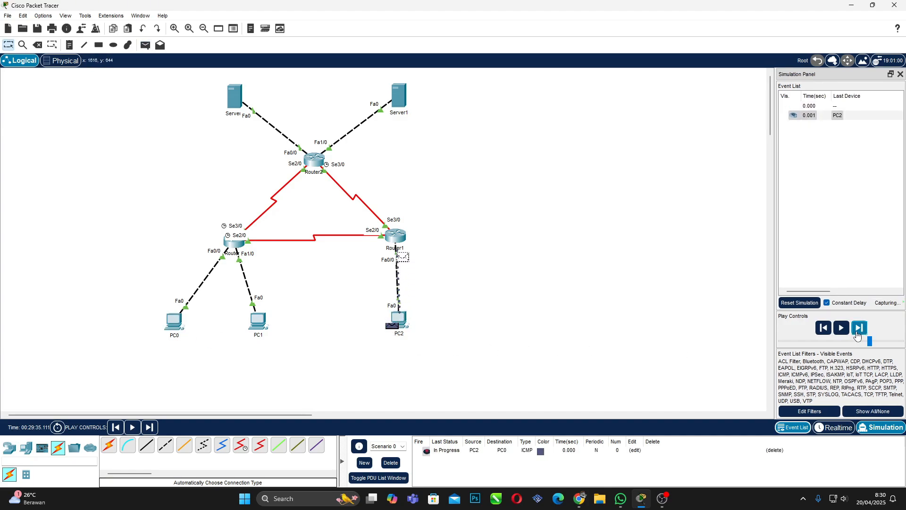
{"action": "left_click", "coordinate": [858, 330]}
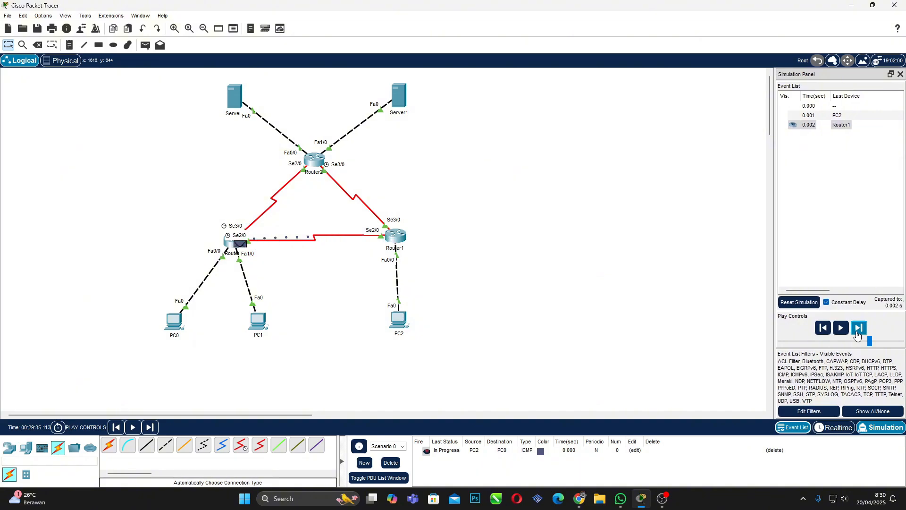
{"action": "left_click", "coordinate": [859, 331]}
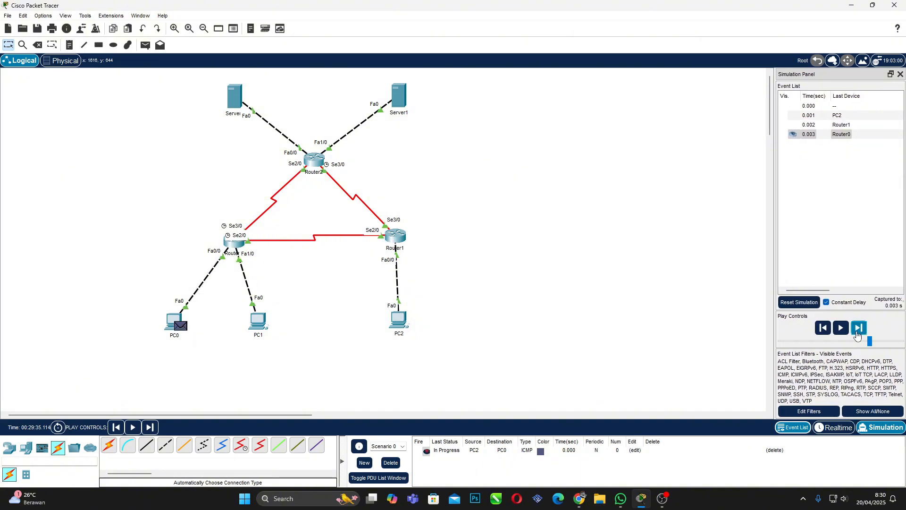
{"action": "left_click", "coordinate": [857, 333]}
{"action": "left_click", "coordinate": [858, 333]}
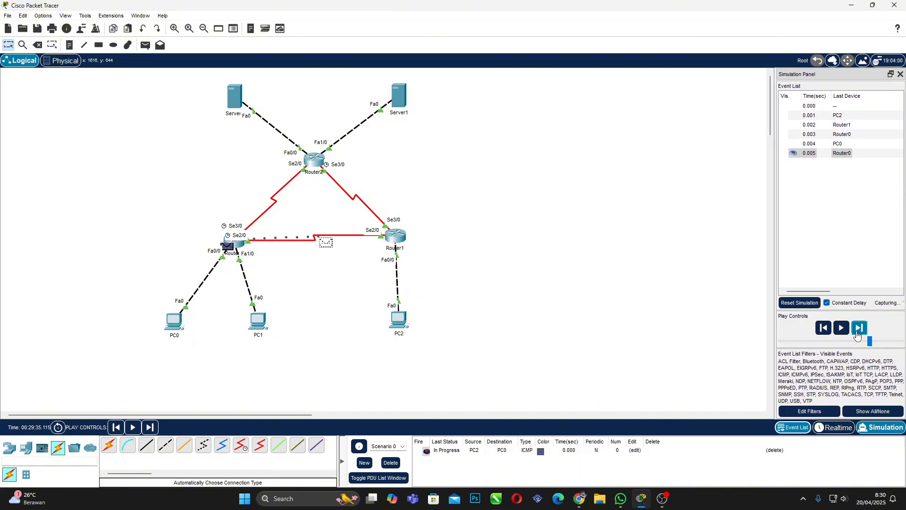
{"action": "left_click", "coordinate": [858, 332]}
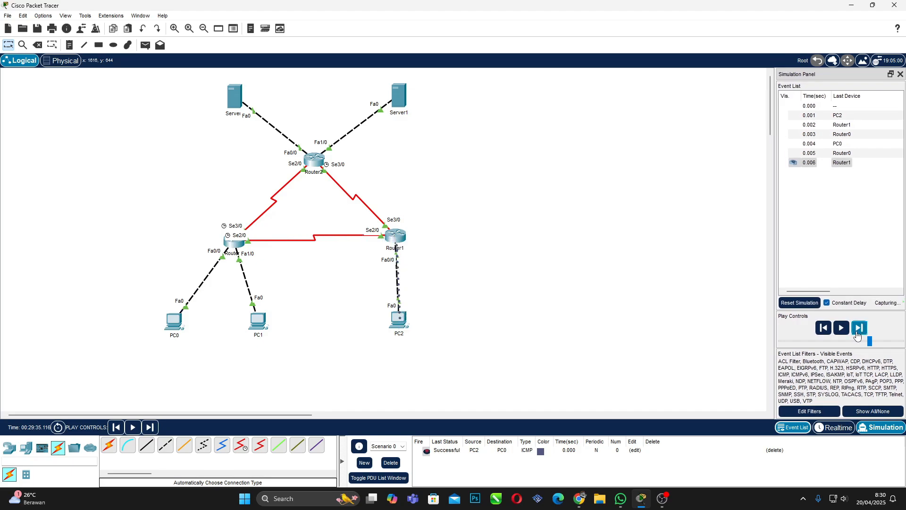
Delete the scenario with its PC2-to-PC0 PDU and add a simple PDU from PC2 to PC1.
{"action": "left_click", "coordinate": [391, 463]}
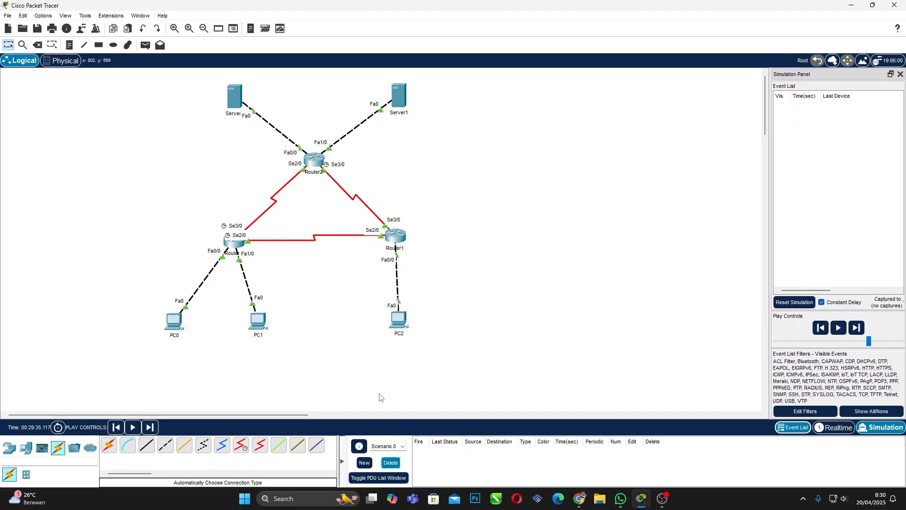
{"action": "left_click", "coordinate": [145, 45]}
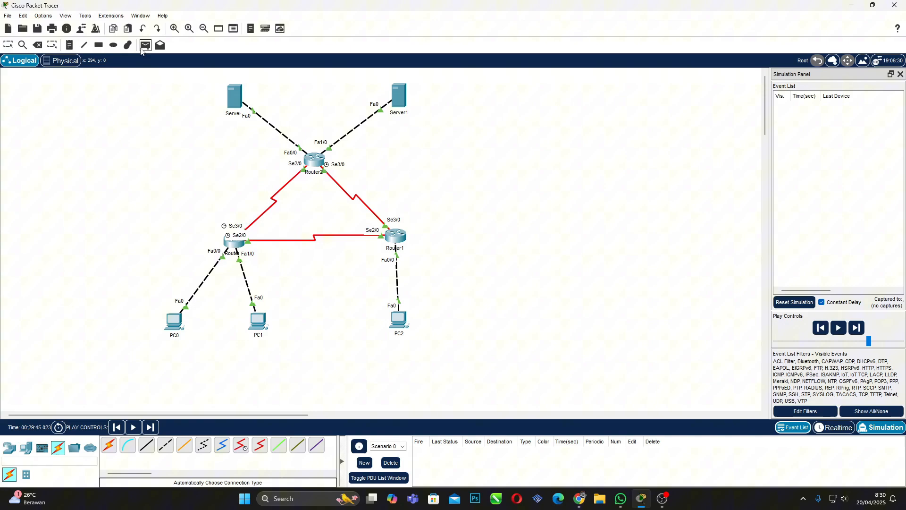
{"action": "left_click", "coordinate": [400, 320]}
{"action": "left_click", "coordinate": [259, 327]}
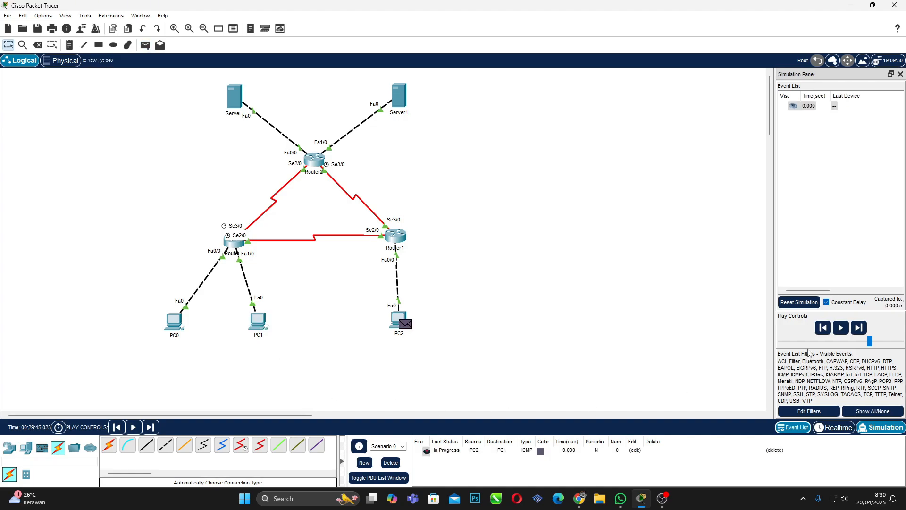
Step the simulation forward until the PC2-to-PC1 packet's reply returns to PC2.
{"action": "left_click", "coordinate": [855, 334]}
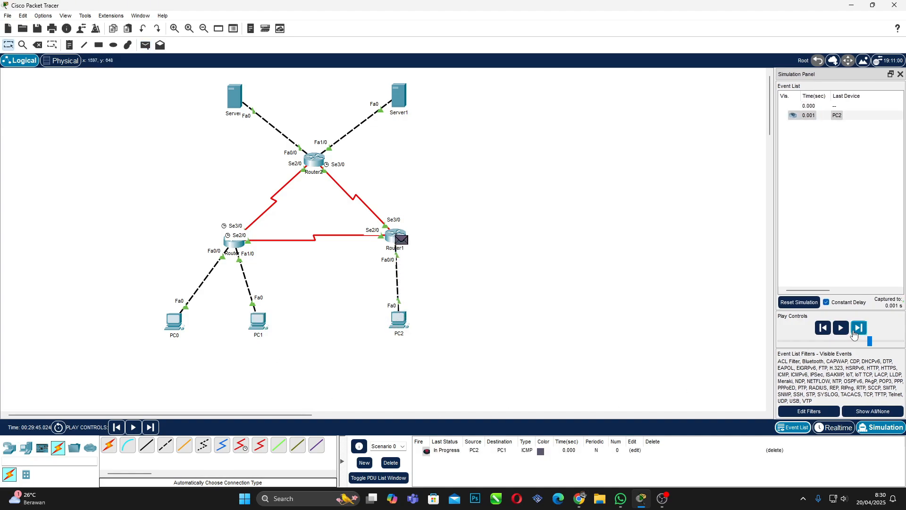
{"action": "left_click", "coordinate": [854, 334]}
{"action": "left_click", "coordinate": [855, 334]}
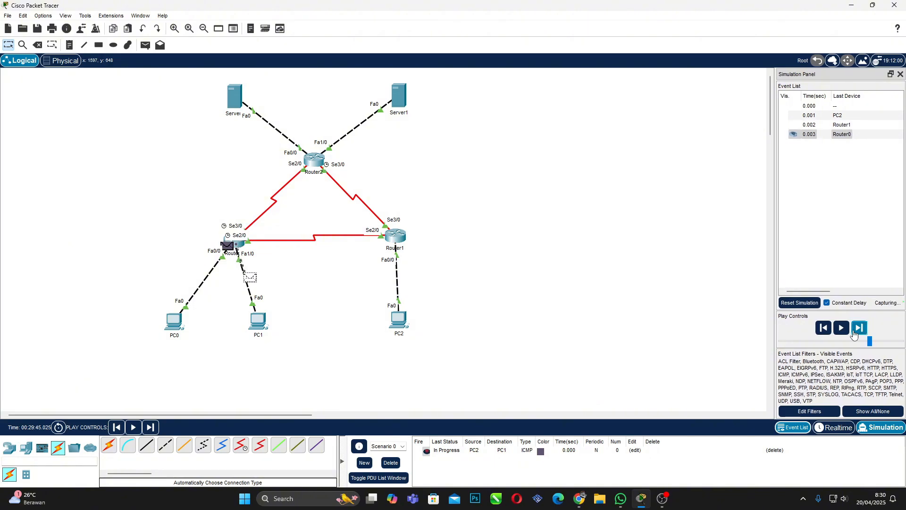
{"action": "left_click", "coordinate": [855, 334]}
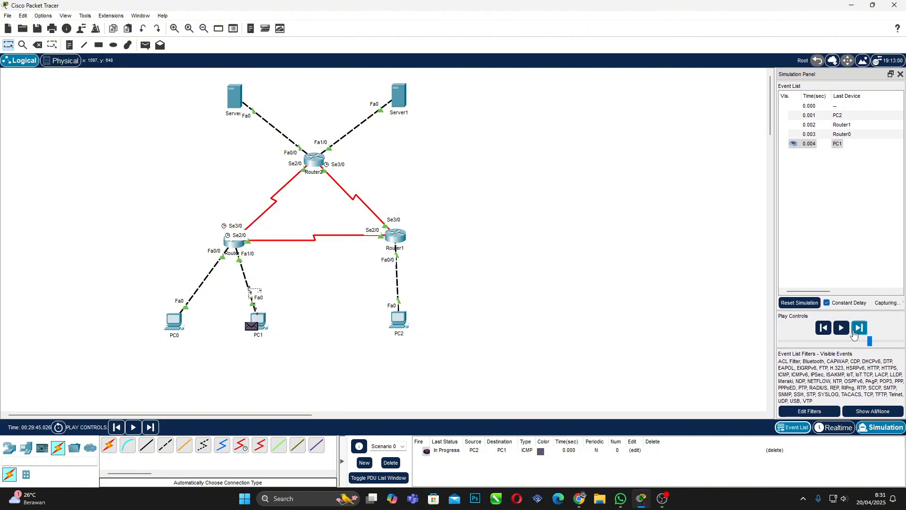
{"action": "left_click", "coordinate": [854, 334]}
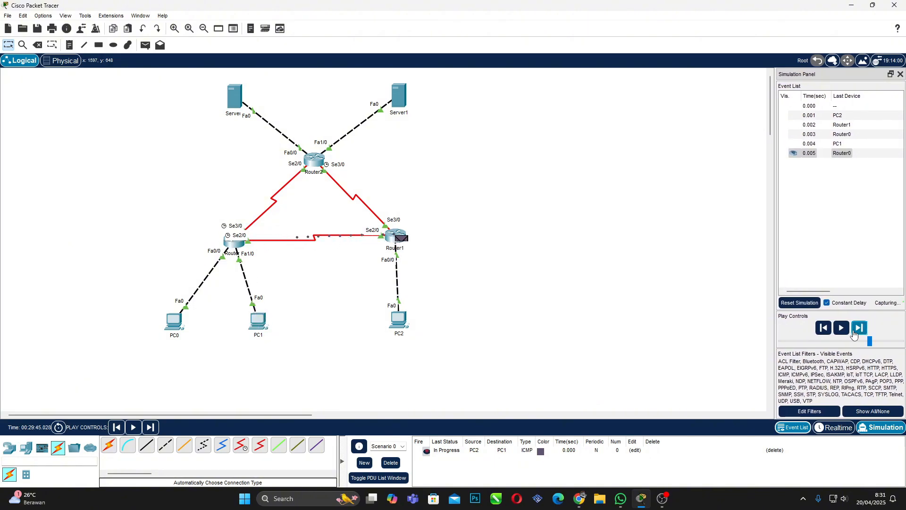
{"action": "left_click", "coordinate": [855, 334]}
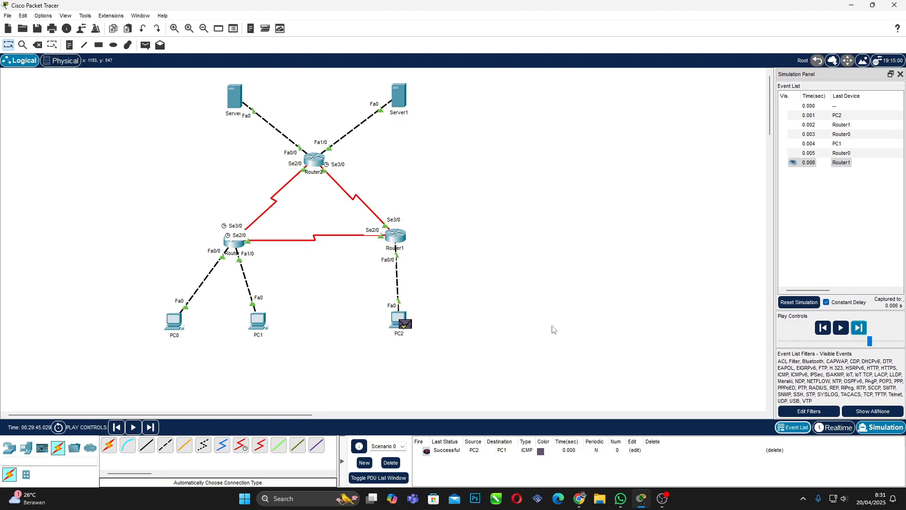
Delete the scenario with its PC2-to-PC1 PDU and add a simple PDU from PC2 to Server0.
{"action": "left_click", "coordinate": [391, 463]}
{"action": "left_click", "coordinate": [145, 45]}
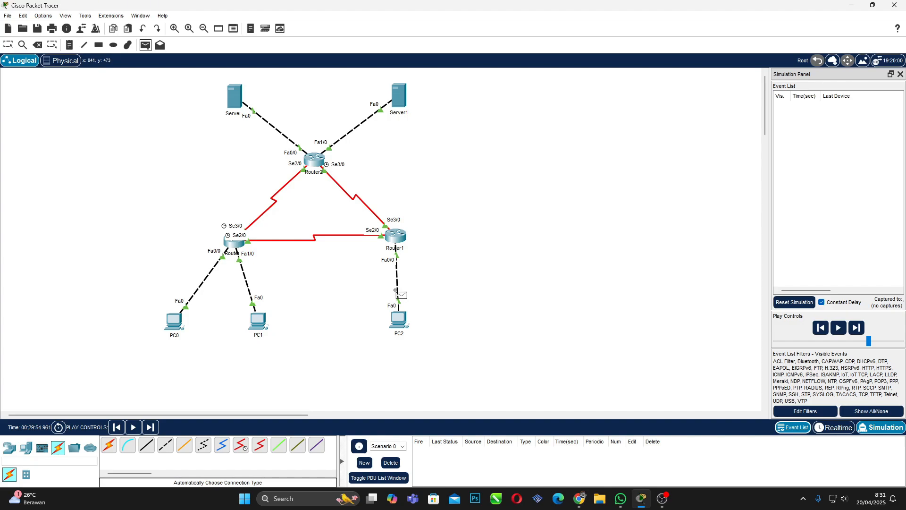
{"action": "left_click", "coordinate": [401, 320]}
{"action": "left_click", "coordinate": [238, 104]}
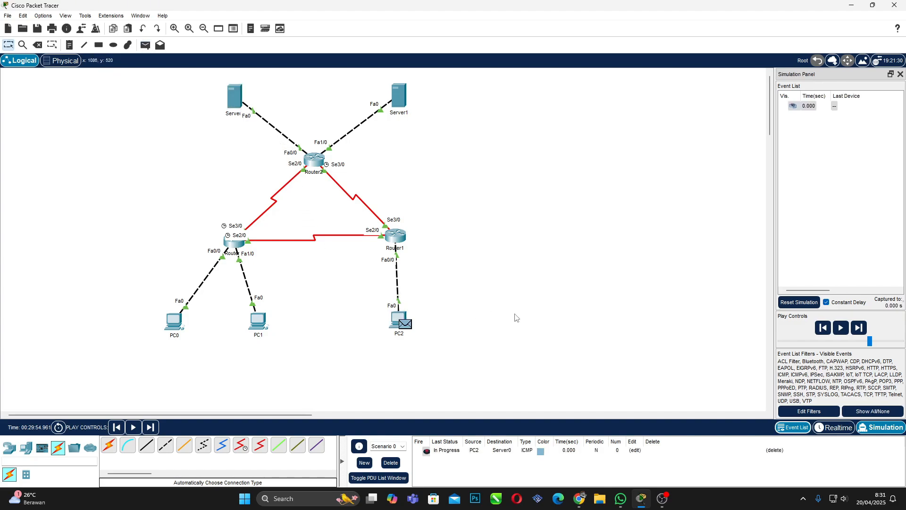
Step the simulation forward until the PC2-to-Server0 packet's reply returns to PC2.
{"action": "left_click", "coordinate": [860, 328]}
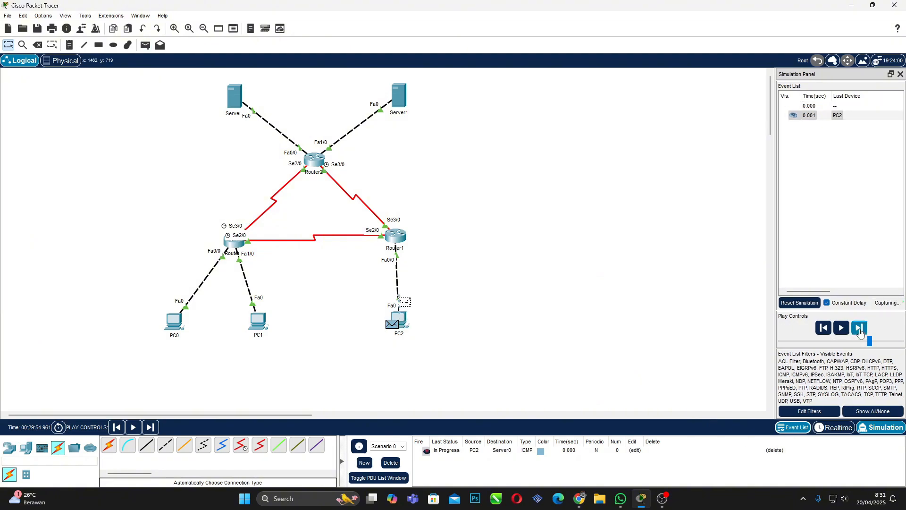
{"action": "left_click", "coordinate": [860, 328]}
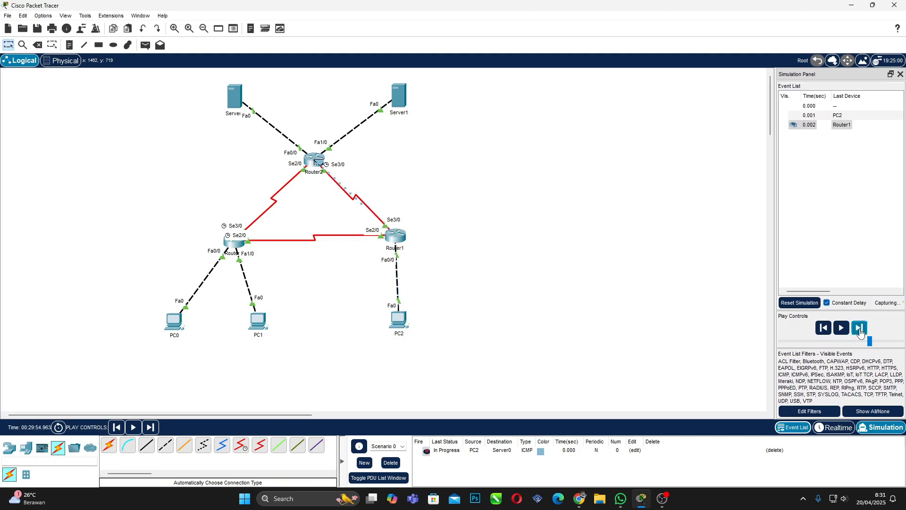
{"action": "left_click", "coordinate": [859, 328]}
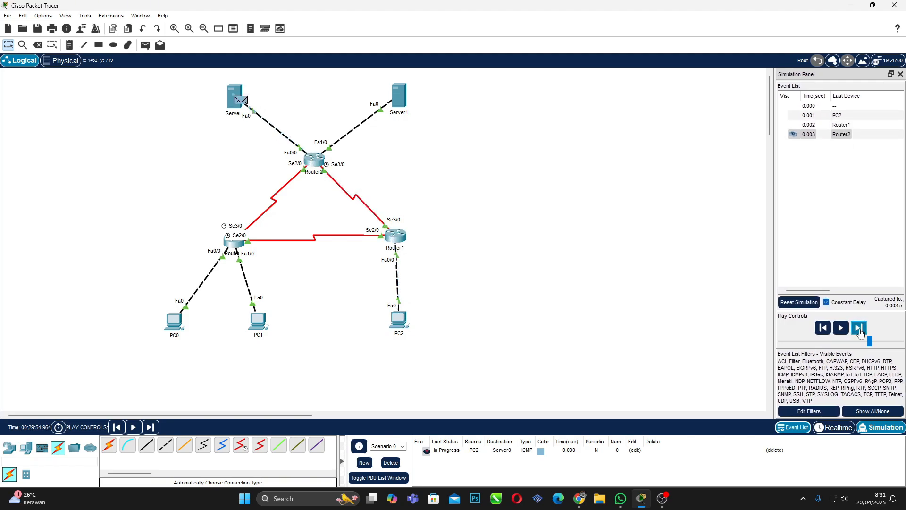
{"action": "left_click", "coordinate": [860, 329]}
{"action": "left_click", "coordinate": [860, 329]}
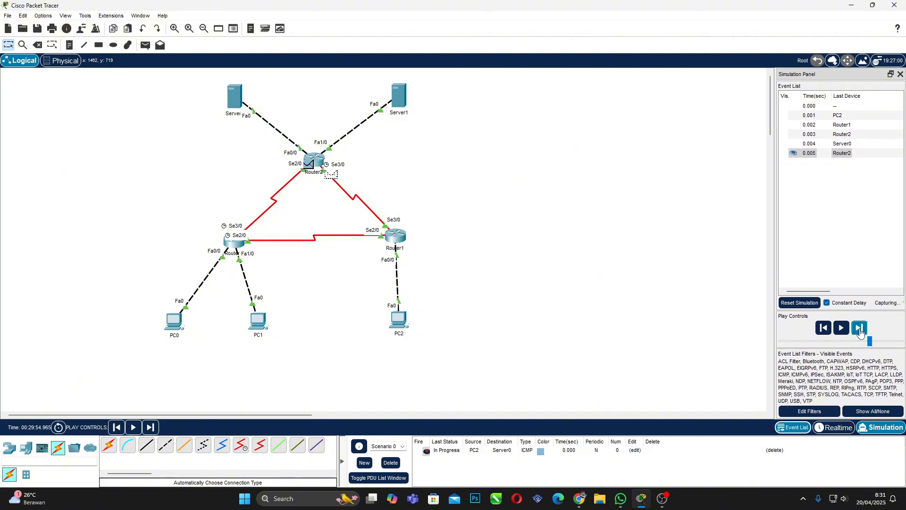
{"action": "left_click", "coordinate": [859, 329]}
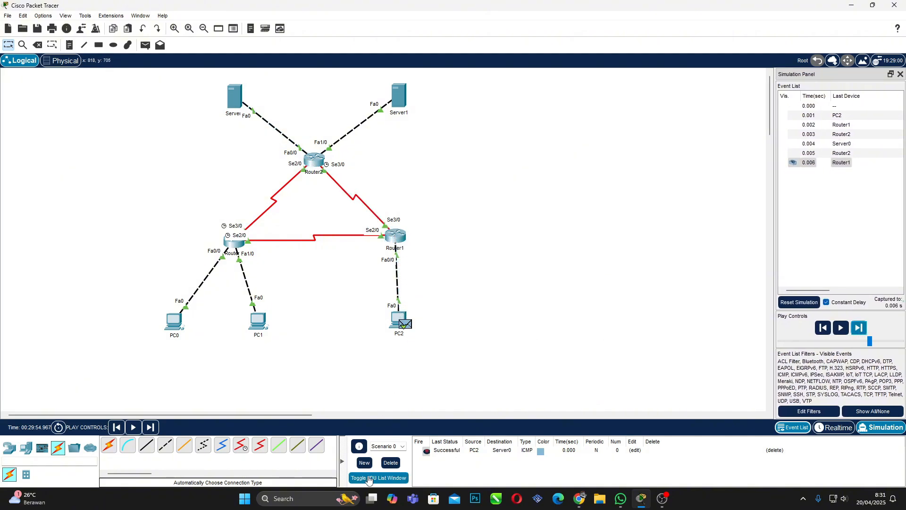
Delete the scenario with its PC2-to-Server0 PDU and add a simple PDU from PC2 to Server1.
{"action": "left_click", "coordinate": [398, 466]}
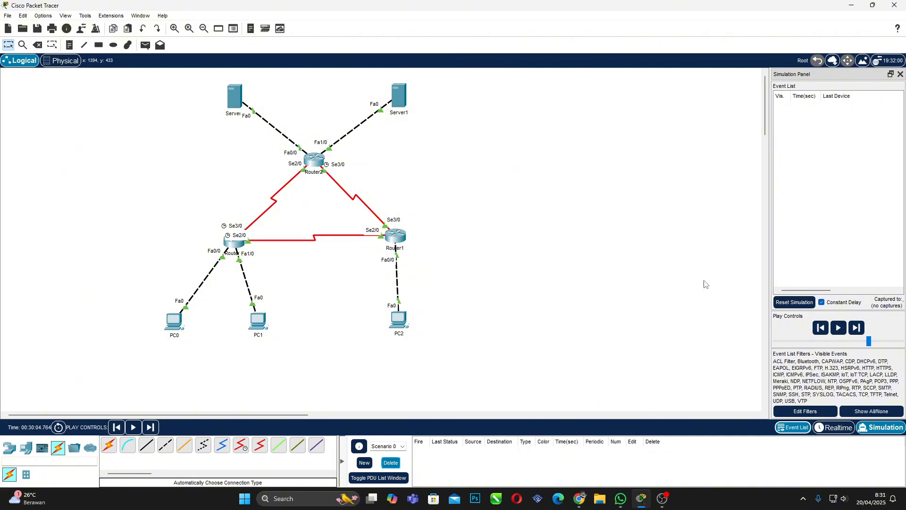
{"action": "left_click", "coordinate": [146, 45]}
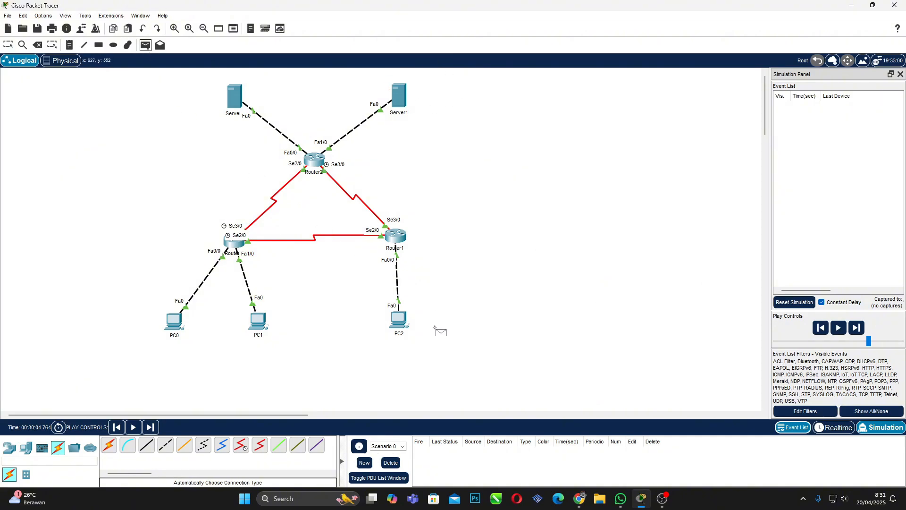
{"action": "left_click", "coordinate": [399, 320]}
{"action": "left_click", "coordinate": [391, 88]}
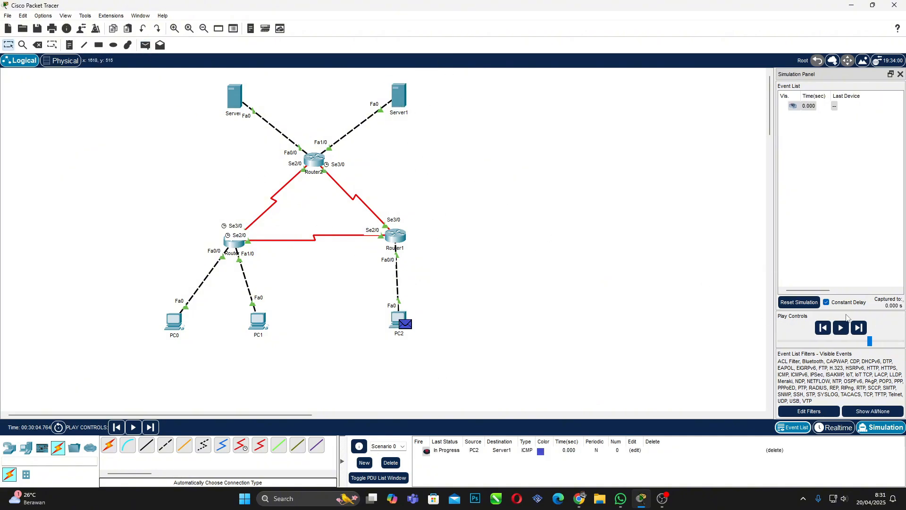
Step the simulation forward until the PC2-to-Server1 packet's reply returns to PC2.
{"action": "left_click", "coordinate": [861, 327]}
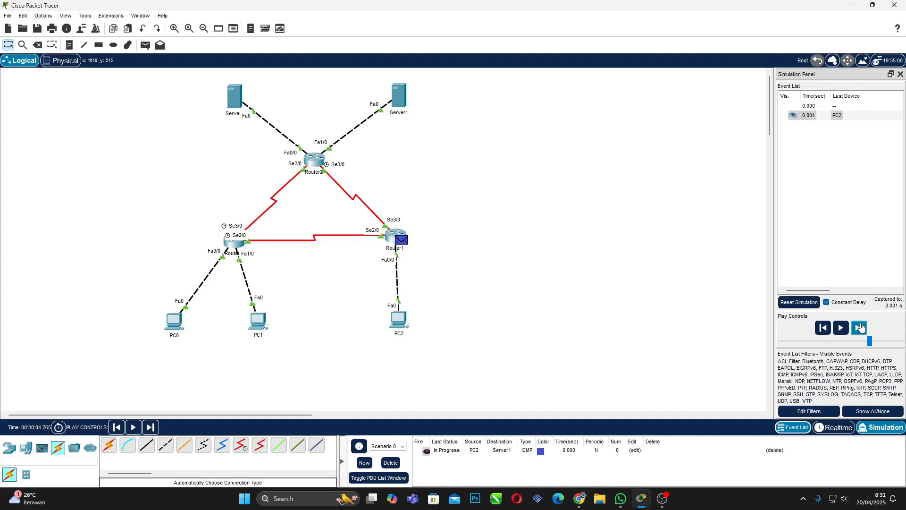
{"action": "left_click", "coordinate": [861, 327]}
{"action": "left_click", "coordinate": [860, 326]}
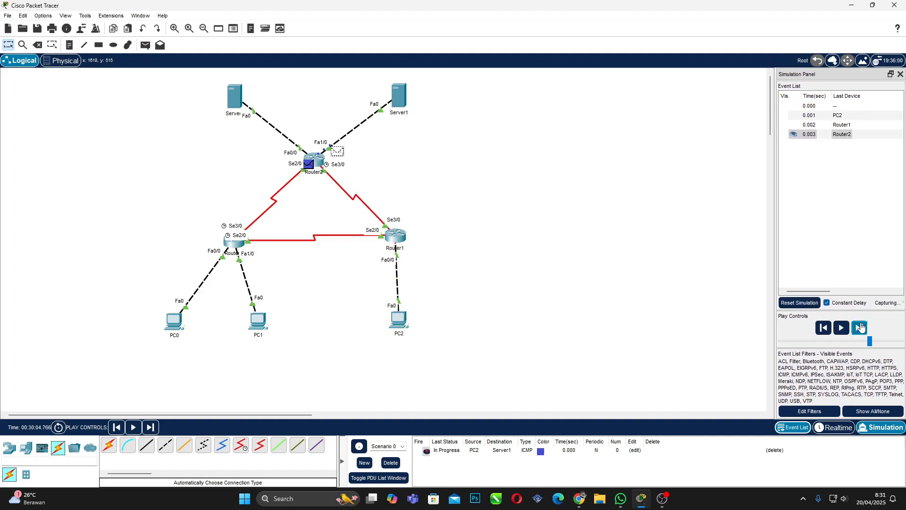
{"action": "left_click", "coordinate": [861, 327]}
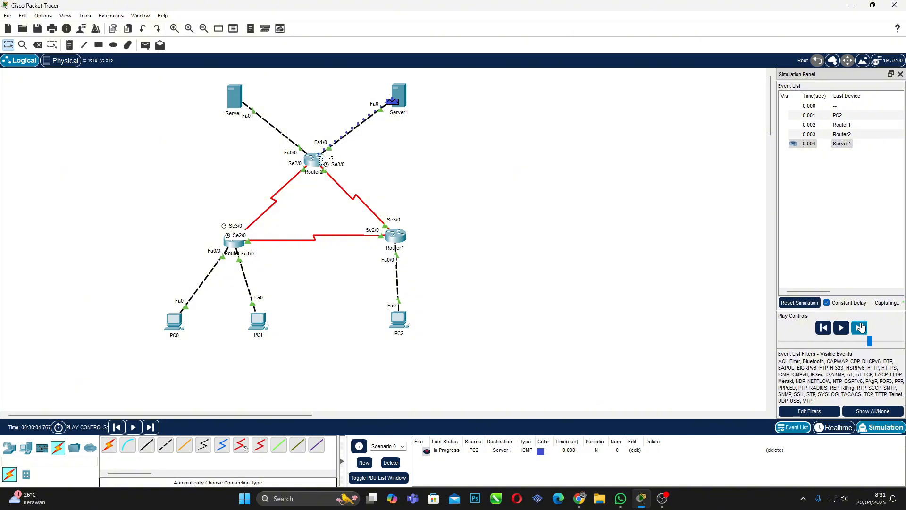
{"action": "left_click", "coordinate": [861, 327]}
{"action": "left_click", "coordinate": [861, 327]}
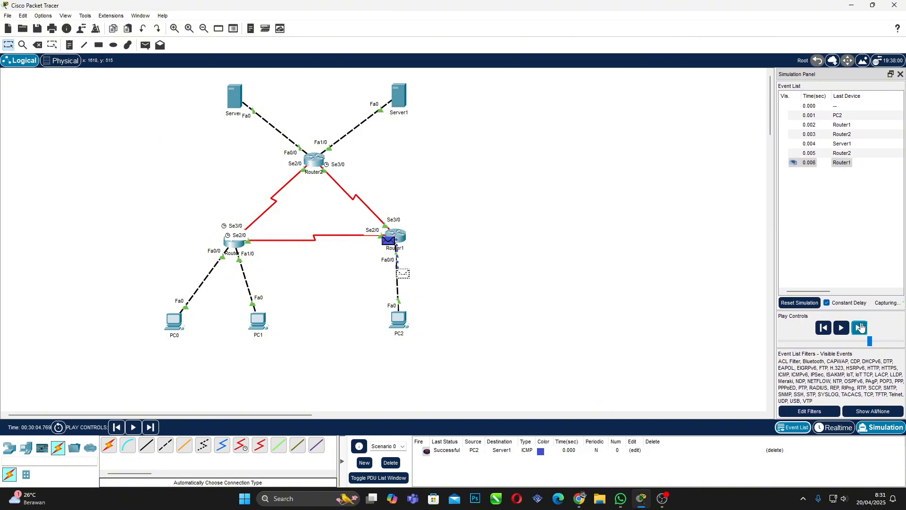
Delete the scenario with its PC2-to-Server1 PDU and add a simple PDU from Server0 to Server1.
{"action": "left_click", "coordinate": [391, 463]}
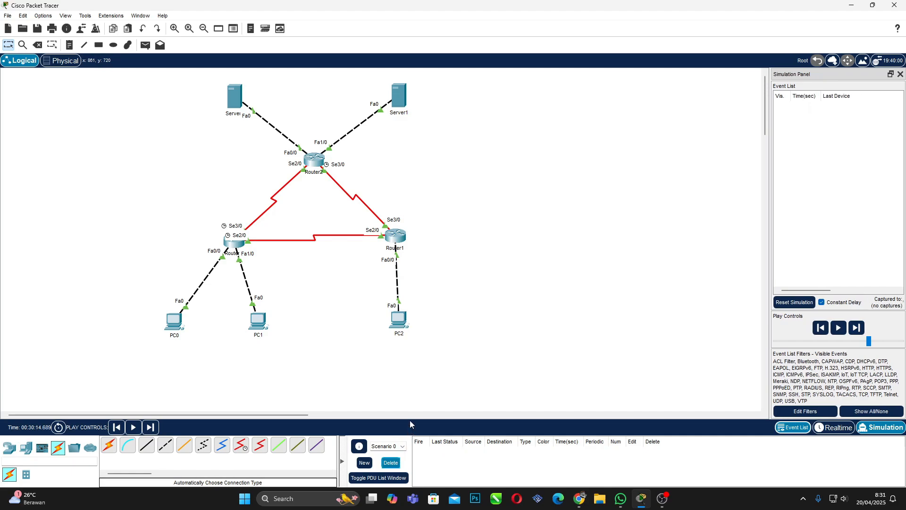
{"action": "left_click", "coordinate": [146, 45]}
{"action": "left_click", "coordinate": [237, 98]}
{"action": "left_click", "coordinate": [399, 96]}
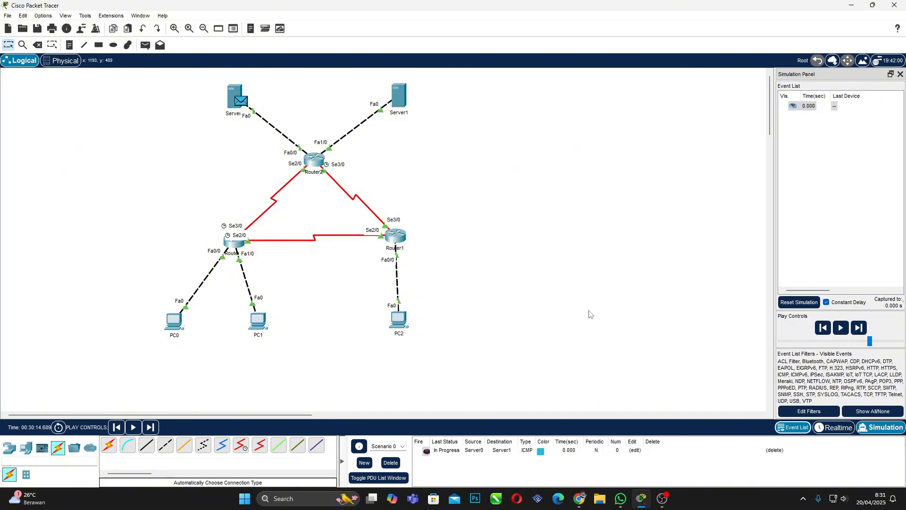
Step the simulation forward until the Server0-to-Server1 packet's reply returns to Server0.
{"action": "left_click", "coordinate": [860, 331]}
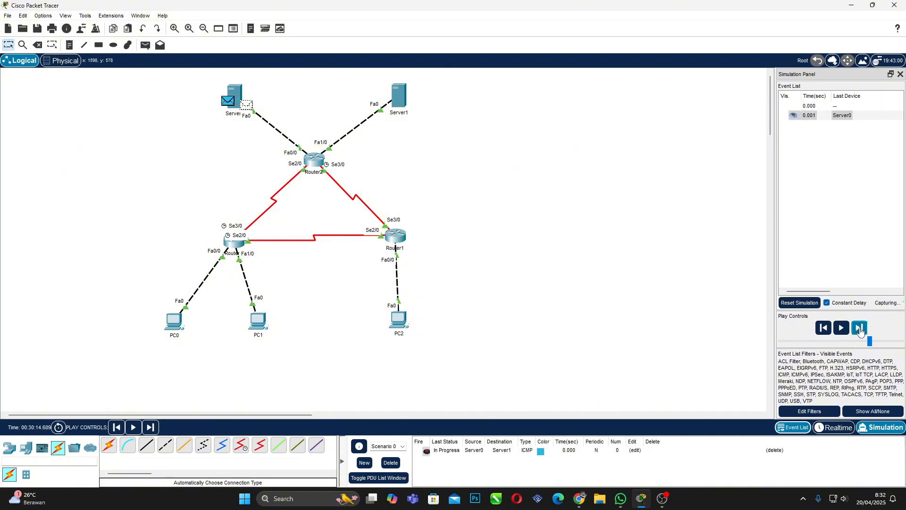
{"action": "left_click", "coordinate": [861, 331]}
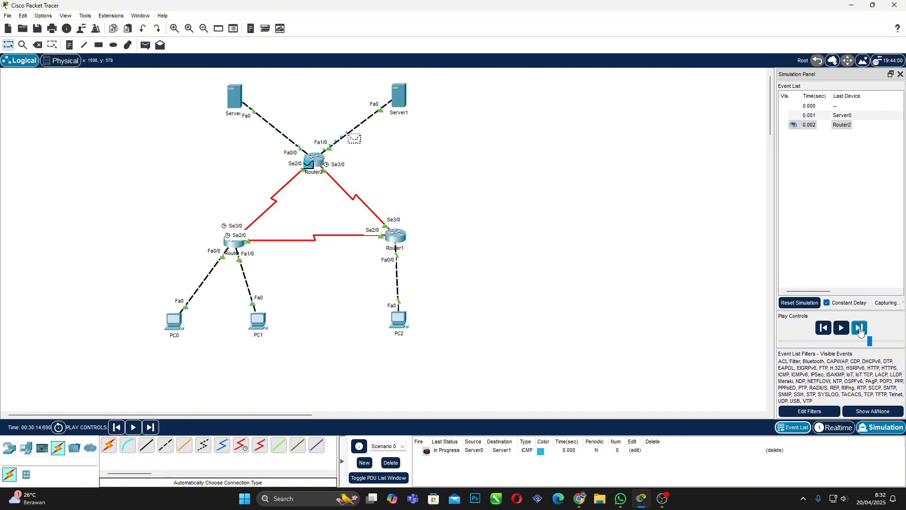
{"action": "left_click", "coordinate": [860, 331]}
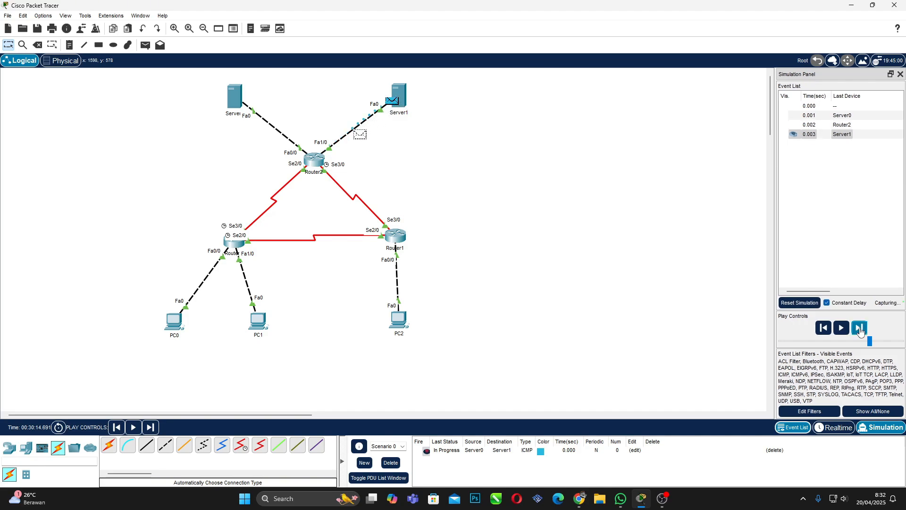
{"action": "left_click", "coordinate": [860, 331]}
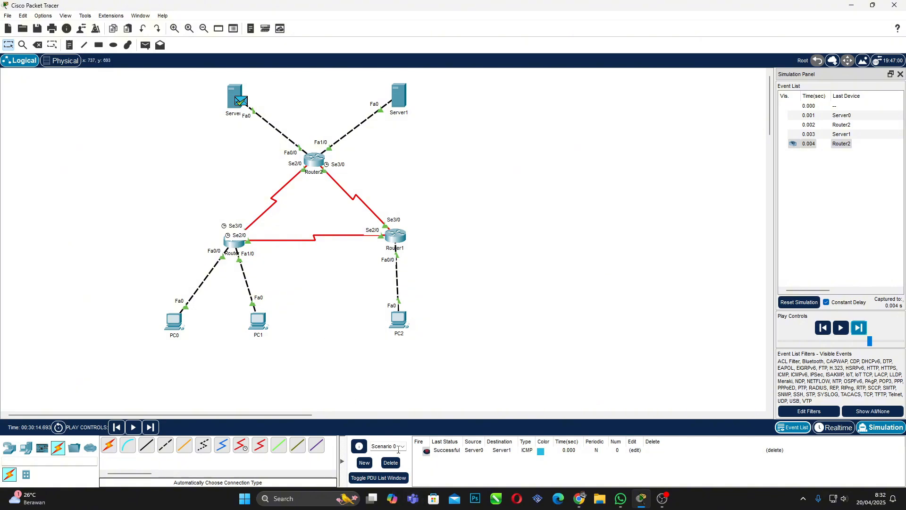
Delete the scenario with its Server0-to-Server1 PDU and add a simple PDU from Server0 to PC0.
{"action": "left_click", "coordinate": [391, 463]}
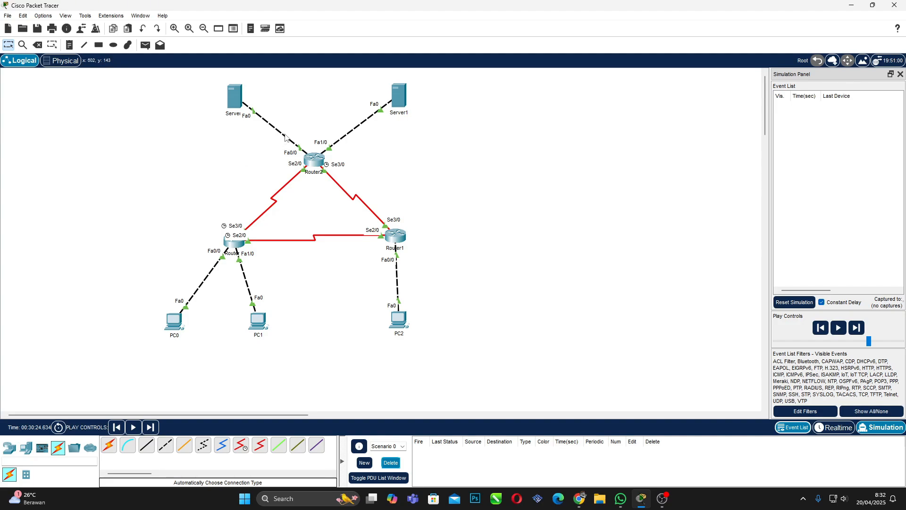
{"action": "left_click", "coordinate": [146, 44]}
{"action": "left_click", "coordinate": [236, 98]}
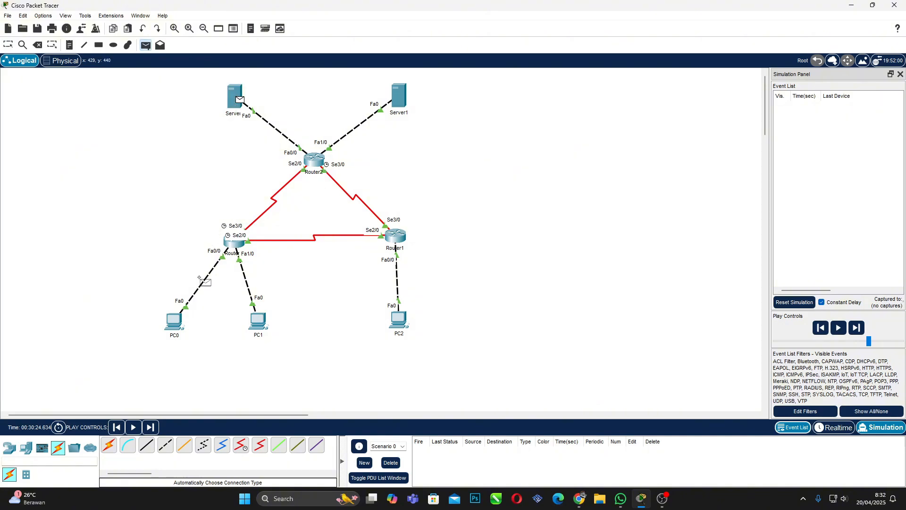
{"action": "left_click", "coordinate": [175, 321]}
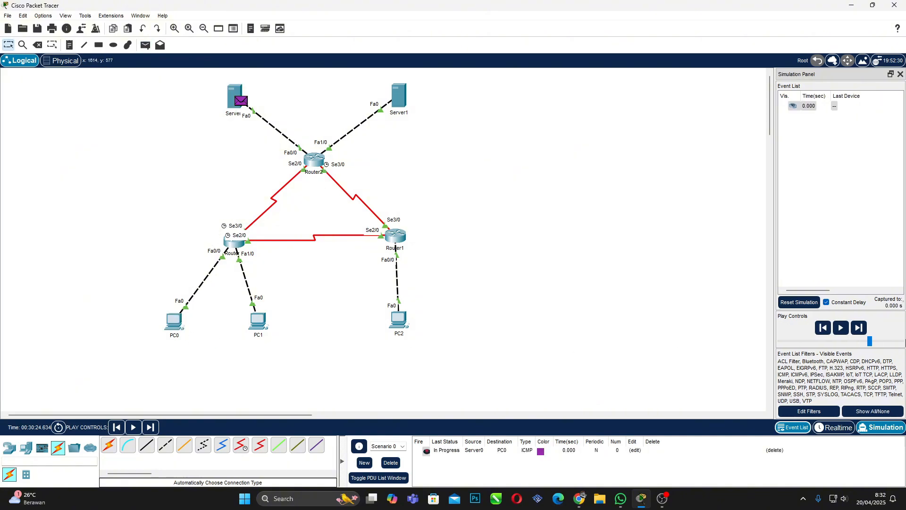
Step the simulation forward until the Server0-to-PC0 packet's reply returns to Server0.
{"action": "left_click", "coordinate": [859, 328]}
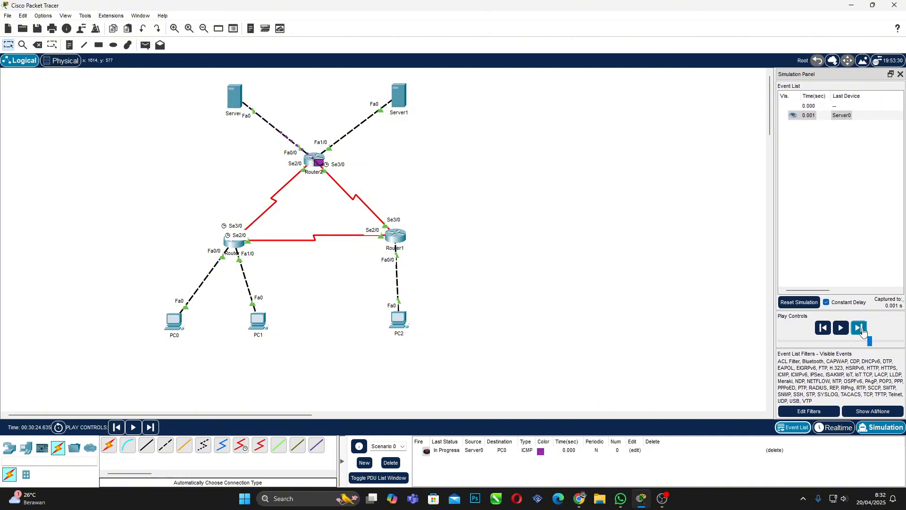
{"action": "left_click", "coordinate": [859, 328]}
{"action": "left_click", "coordinate": [862, 330]}
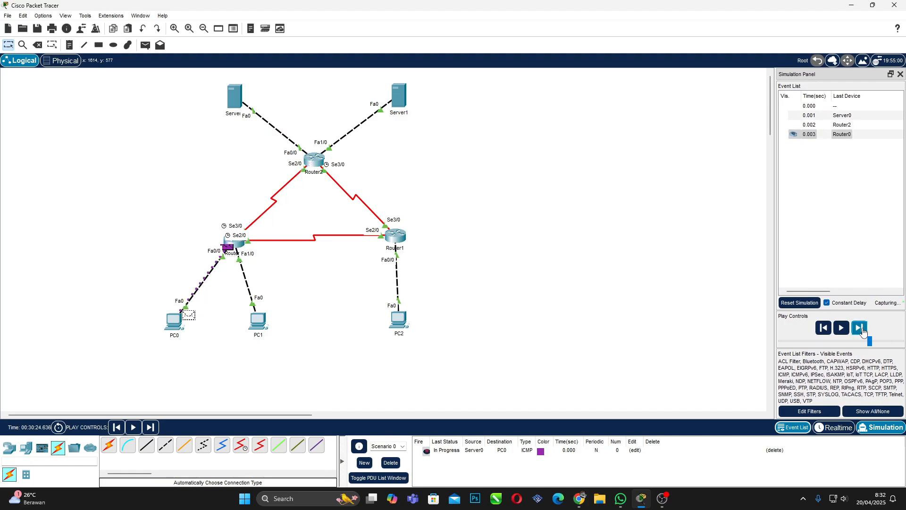
{"action": "left_click", "coordinate": [862, 329]}
{"action": "left_click", "coordinate": [862, 329]}
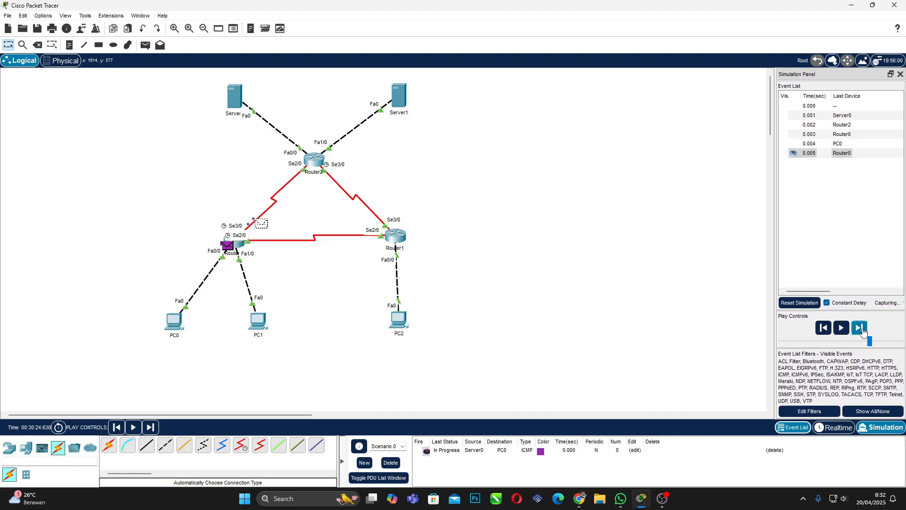
{"action": "left_click", "coordinate": [862, 330]}
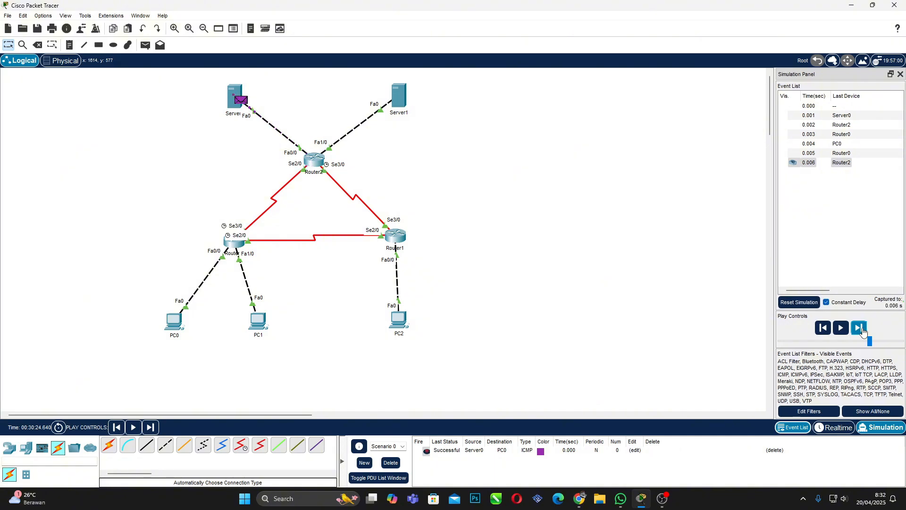
Delete the scenario with its Server0-to-PC0 PDU and add a simple PDU from Server0 to PC1.
{"action": "left_click", "coordinate": [398, 465]}
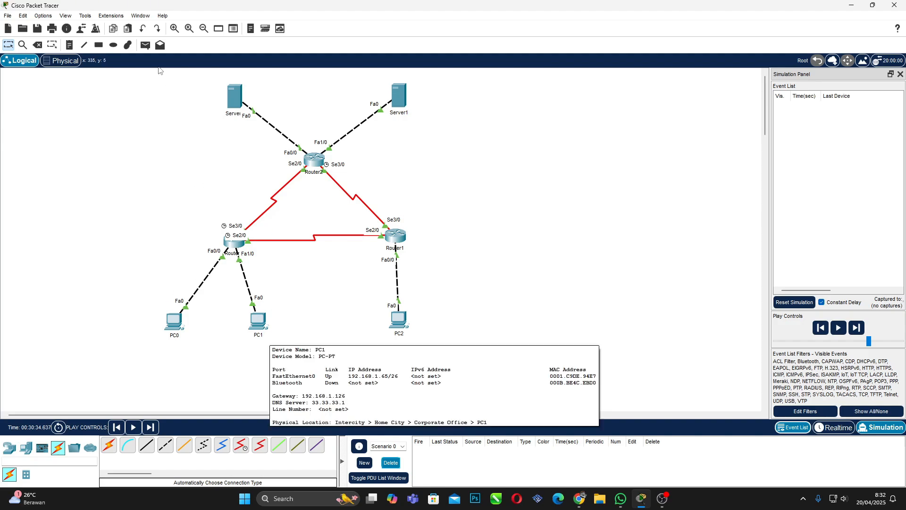
{"action": "left_click", "coordinate": [146, 44]}
{"action": "left_click", "coordinate": [238, 98]}
{"action": "left_click", "coordinate": [267, 322]}
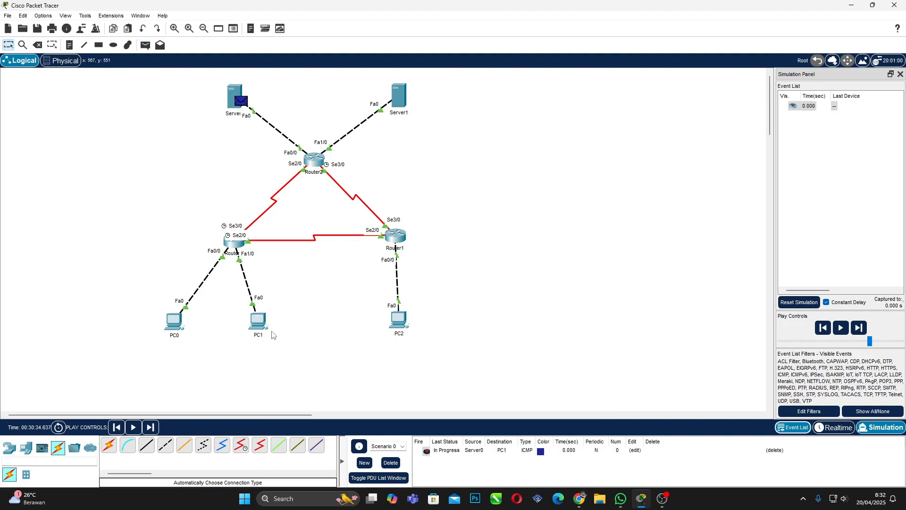
Step the simulation forward until the Server0-to-PC1 packet's reply returns to Server0.
{"action": "left_click", "coordinate": [865, 333]}
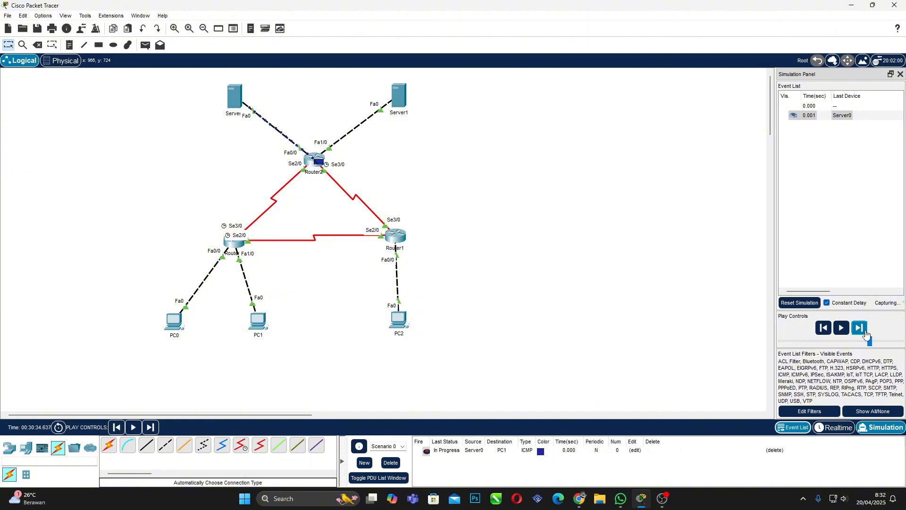
{"action": "left_click", "coordinate": [867, 333]}
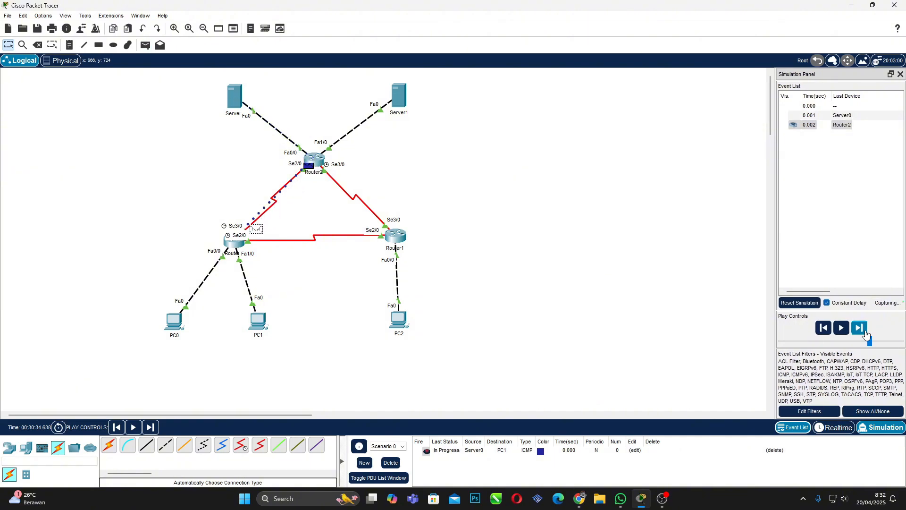
{"action": "left_click", "coordinate": [866, 333]}
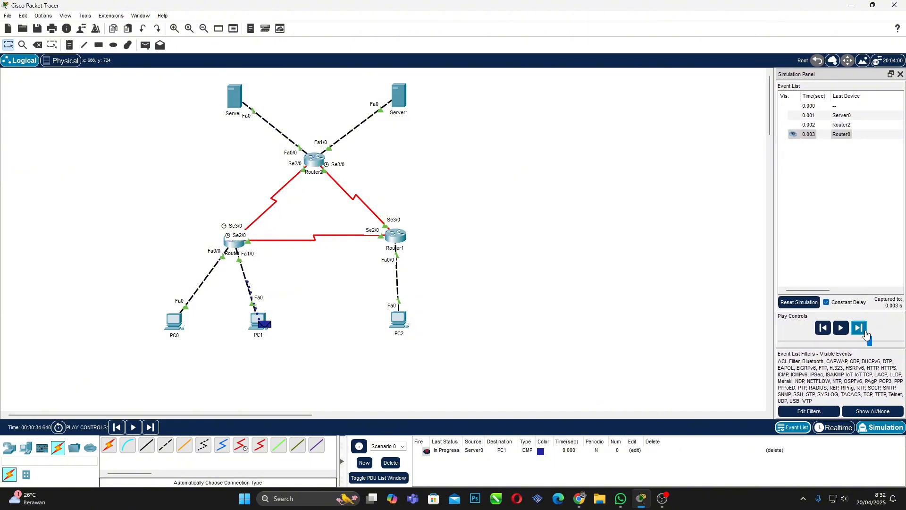
{"action": "left_click", "coordinate": [867, 333]}
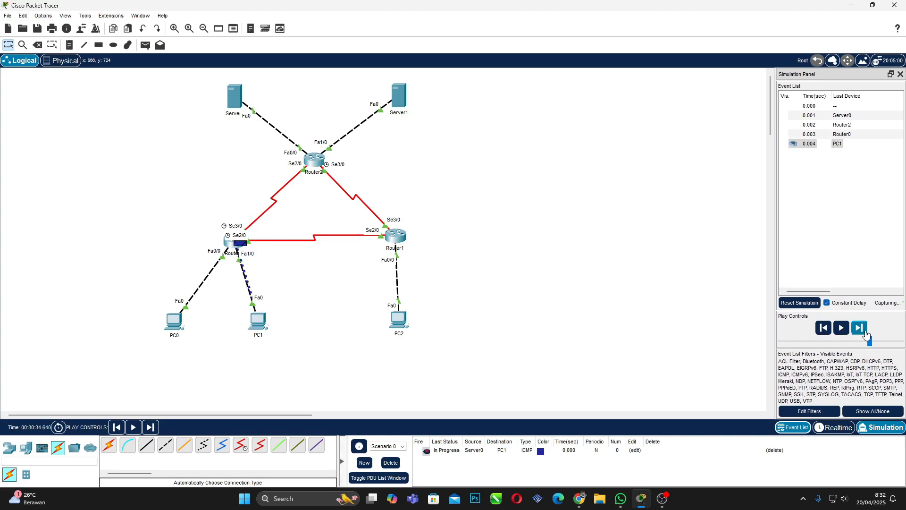
{"action": "left_click", "coordinate": [866, 333]}
{"action": "left_click", "coordinate": [866, 333]}
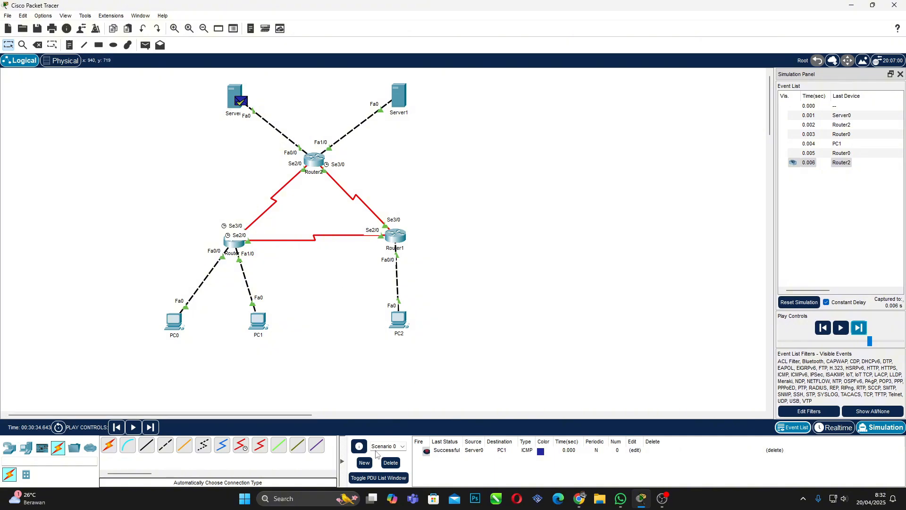
Delete the scenario with its Server0-to-PC1 PDU and add a simple PDU from Server0 to PC2.
{"action": "left_click", "coordinate": [391, 463]}
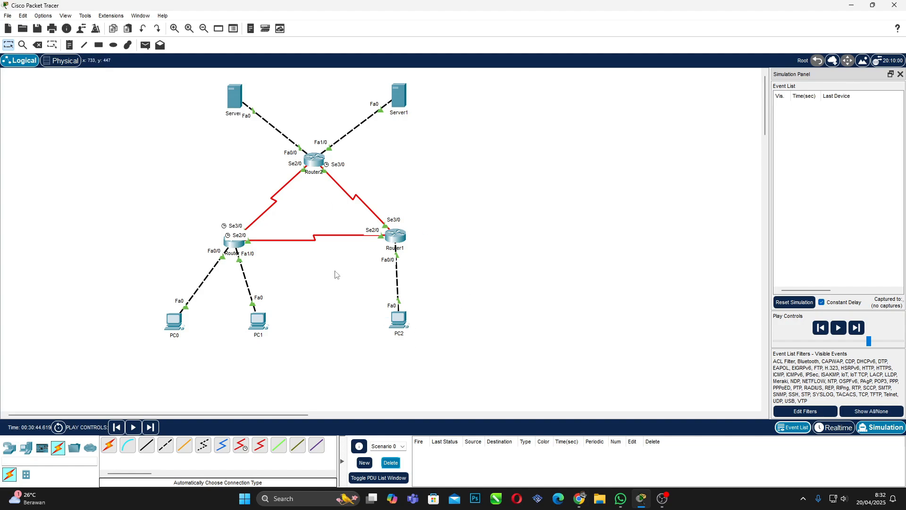
{"action": "left_click", "coordinate": [147, 46]}
{"action": "left_click", "coordinate": [240, 104]}
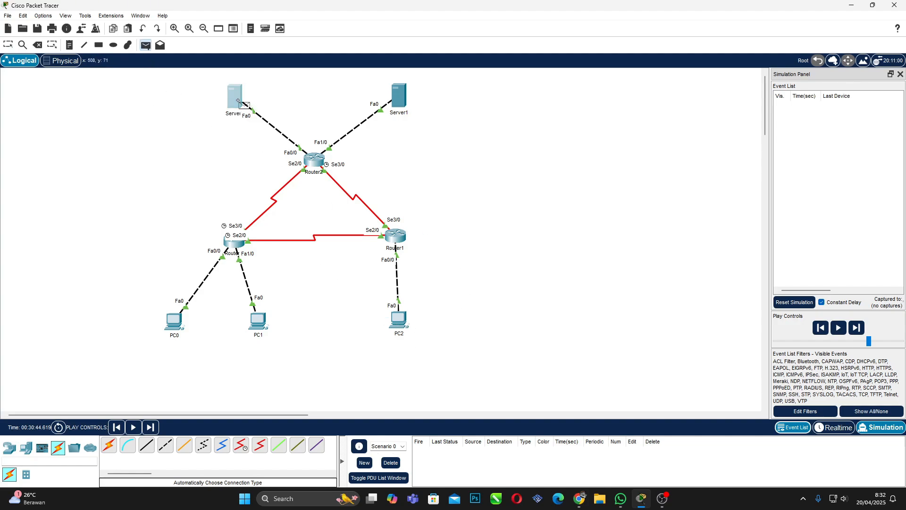
{"action": "left_click", "coordinate": [401, 315]}
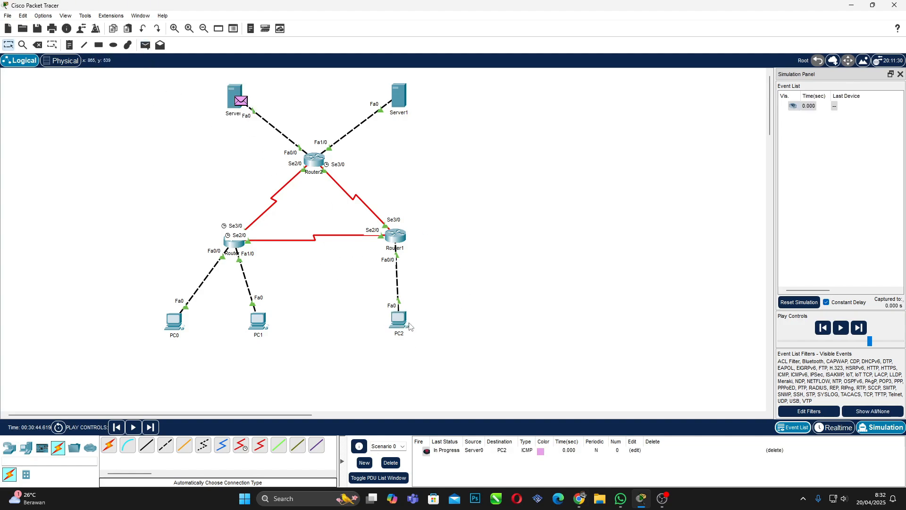
Step the simulation forward until the Server0-to-PC2 packet's reply returns to Server0.
{"action": "left_click", "coordinate": [860, 330]}
{"action": "left_click", "coordinate": [860, 329]}
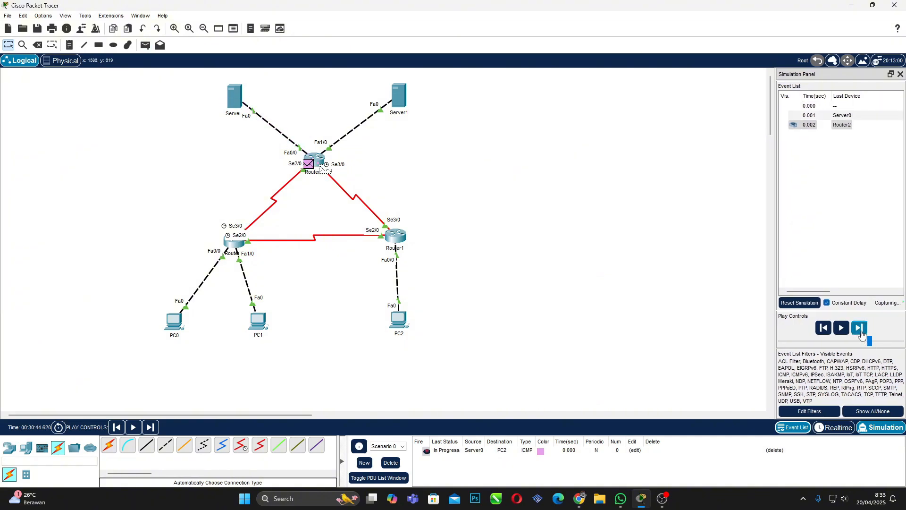
{"action": "left_click", "coordinate": [860, 329]}
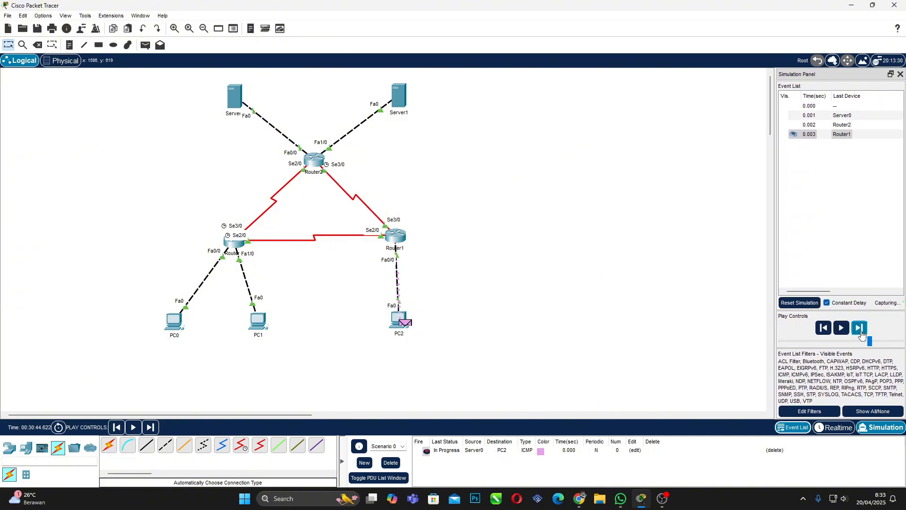
{"action": "left_click", "coordinate": [862, 334]}
{"action": "left_click", "coordinate": [862, 333]}
{"action": "left_click", "coordinate": [861, 333]}
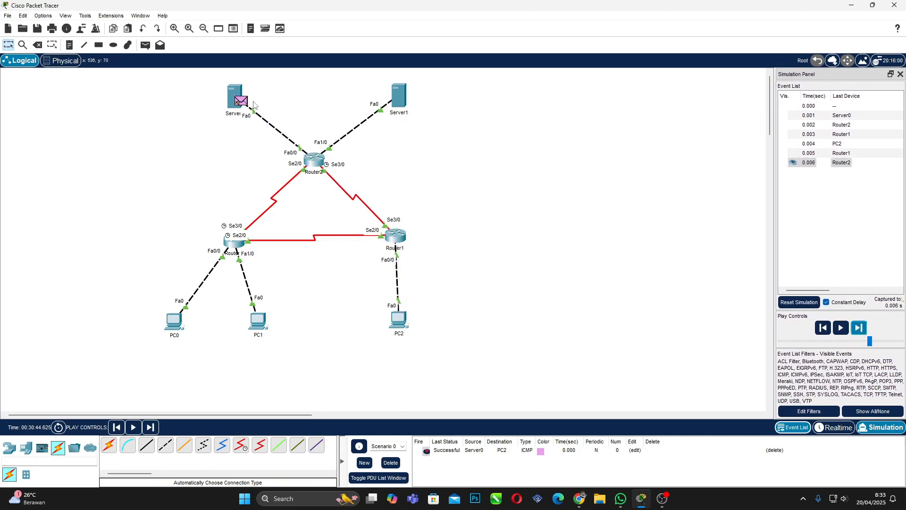
Delete the scenario with its Server0-to-PC2 PDU and switch the network to Realtime mode.
{"action": "left_click", "coordinate": [391, 463]}
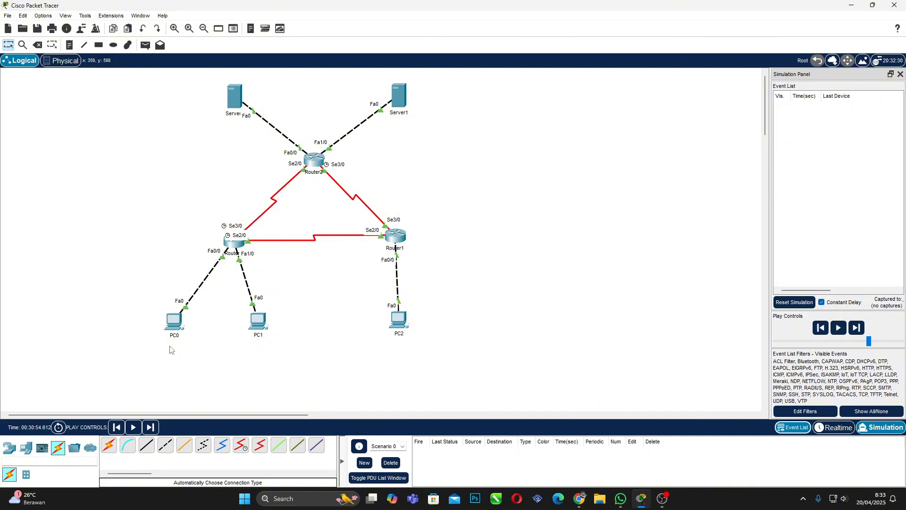
{"action": "left_click", "coordinate": [833, 427]}
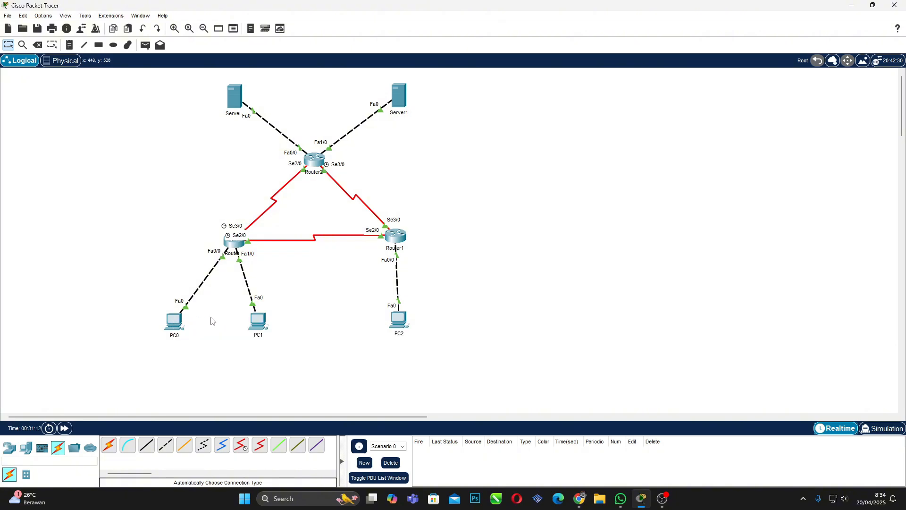
Open PC0's Command Prompt and move its window clear of the network topology.
{"action": "left_click", "coordinate": [174, 321]}
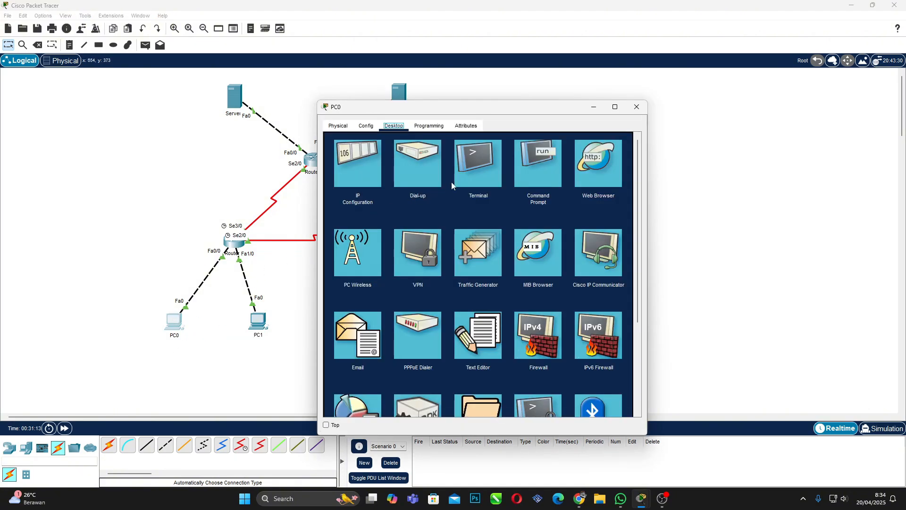
{"action": "left_click", "coordinate": [527, 170]}
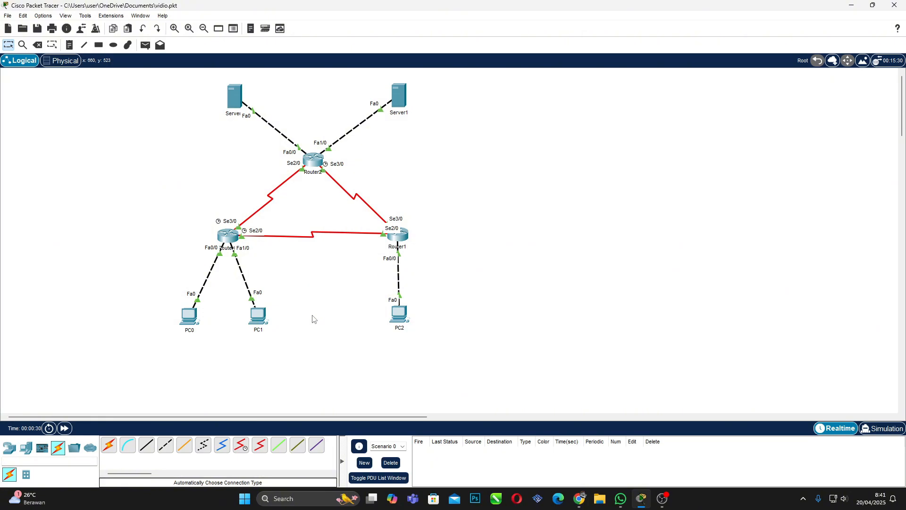
{"action": "left_click", "coordinate": [187, 317]}
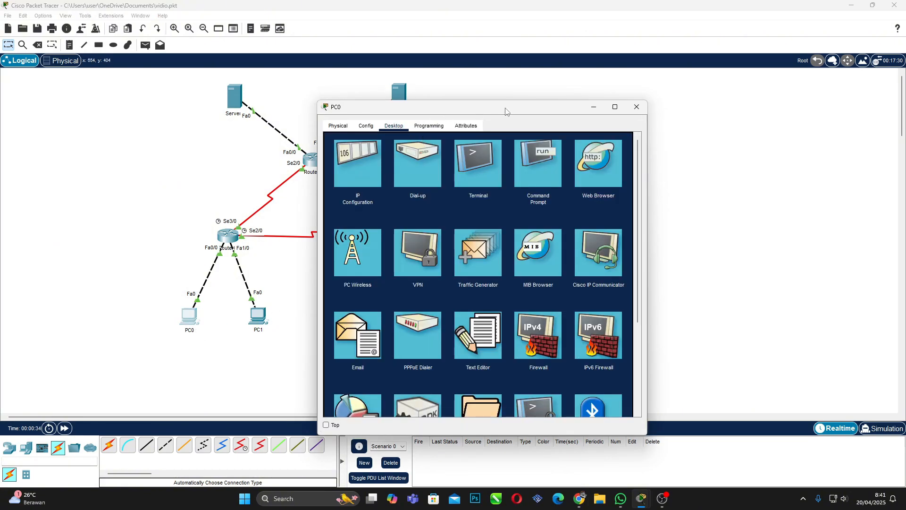
{"action": "left_click_drag", "start_coordinate": [495, 109], "coordinate": [640, 84]}
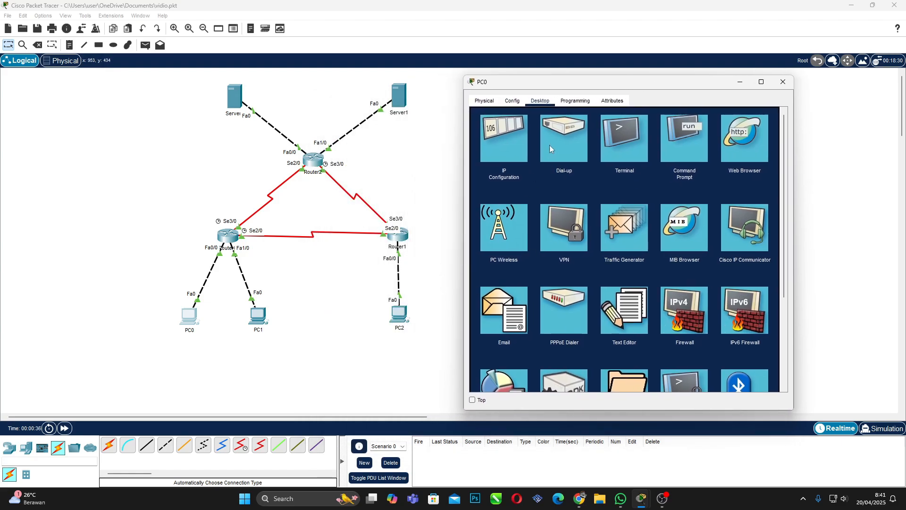
{"action": "left_click", "coordinate": [682, 146]}
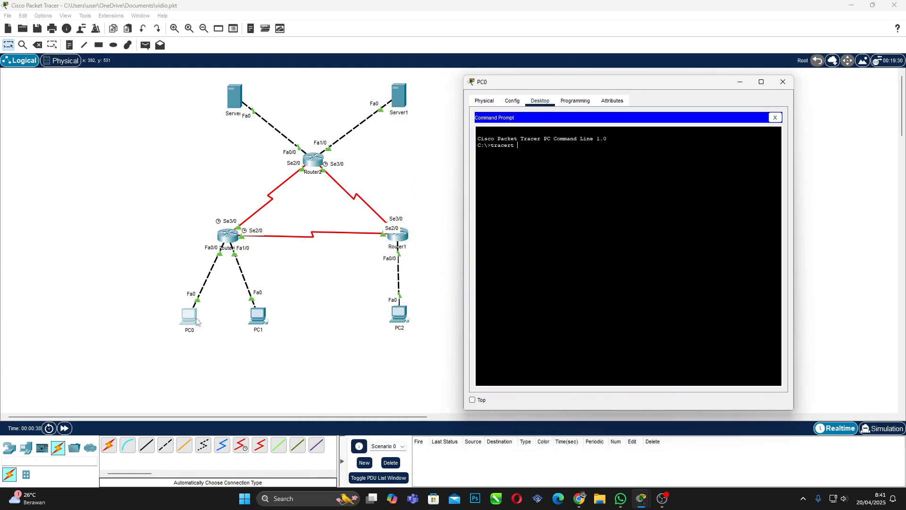
Trace the route from PC0 to 192.168.1.253 with tracert and close PC0's window.
{"action": "left_click", "coordinate": [494, 102]}
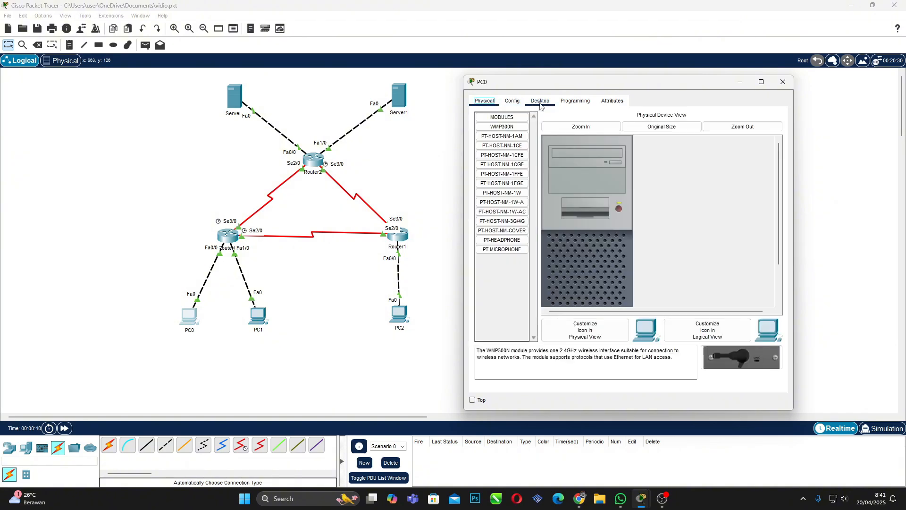
{"action": "left_click", "coordinate": [540, 101]}
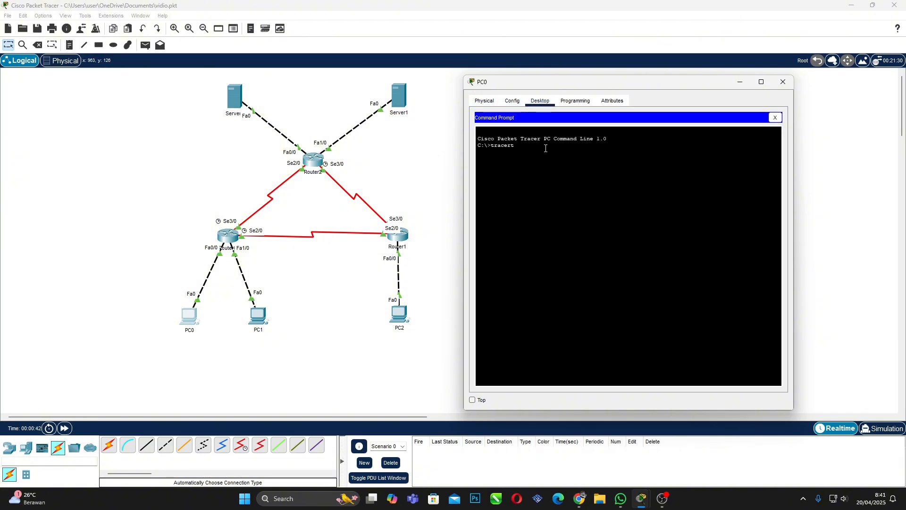
{"action": "type", "text": "19"}
{"action": "type", "text": "2.168.1.253"}
{"action": "key", "text": "Return"}
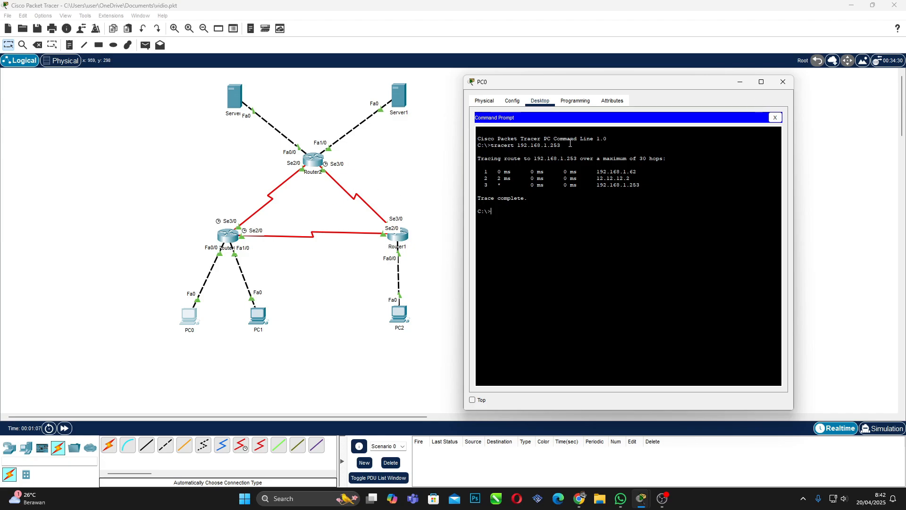
{"action": "left_click", "coordinate": [782, 82]}
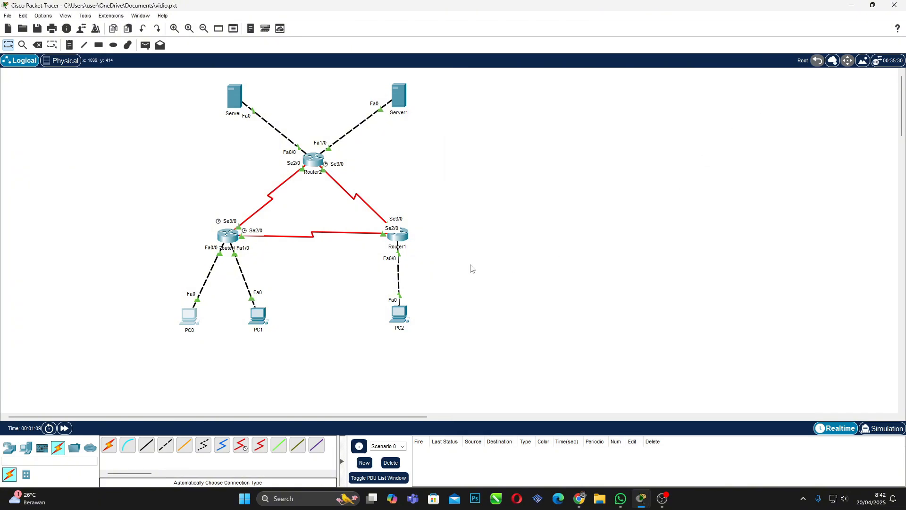
Check the packet test list on the STATIK ROUTING page in Chrome and reopen PC0's Command Prompt in Packet Tracer.
{"action": "left_click", "coordinate": [580, 499]}
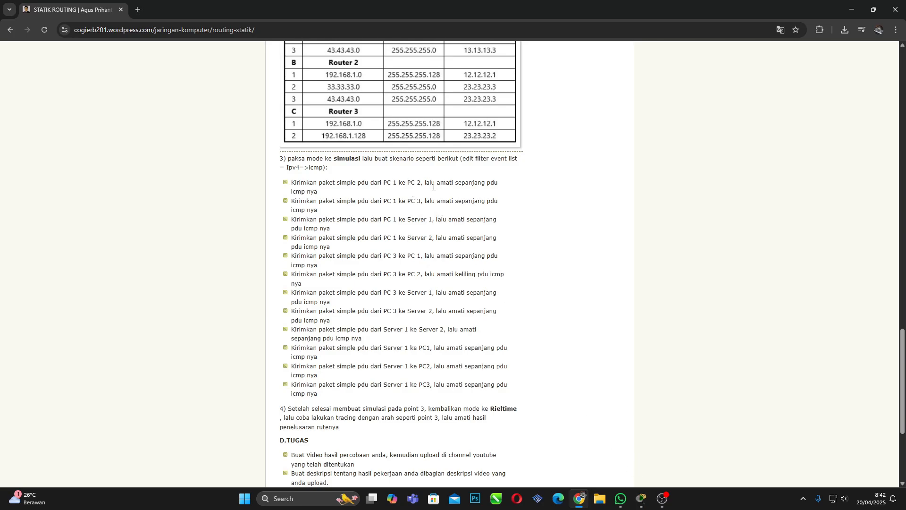
{"action": "left_click", "coordinate": [642, 499]}
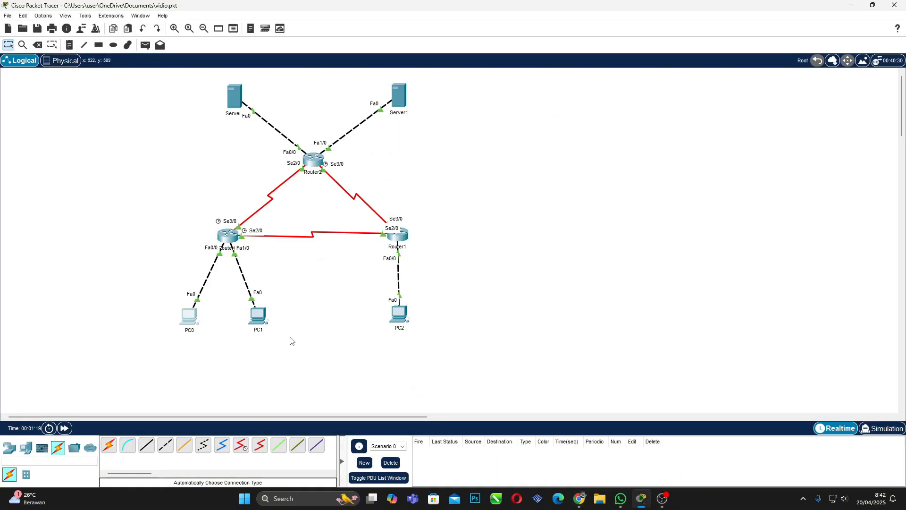
{"action": "mouse_move", "coordinate": [257, 319]}
{"action": "left_click", "coordinate": [190, 316]}
{"action": "left_click", "coordinate": [543, 161]}
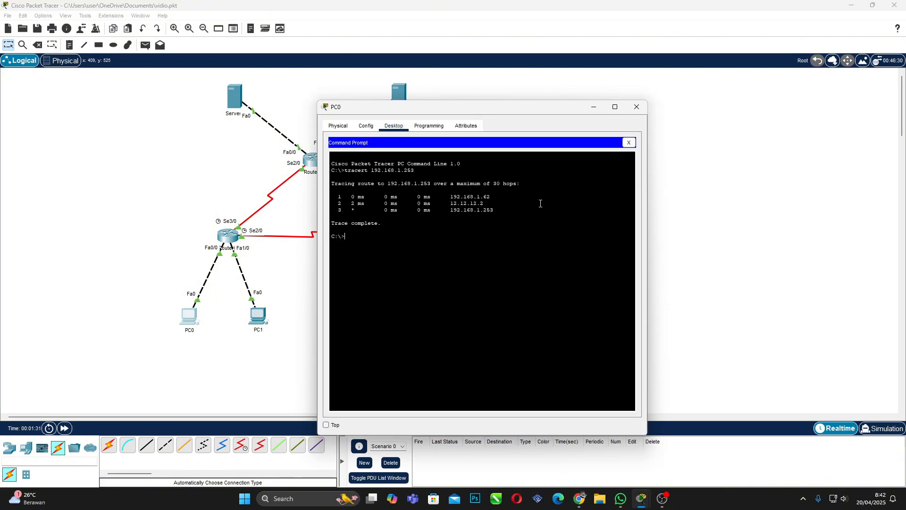
Run tracert from PC0 to 192.168.1.65, review the hops and close PC0's window.
{"action": "type", "text": "tracert 192"}
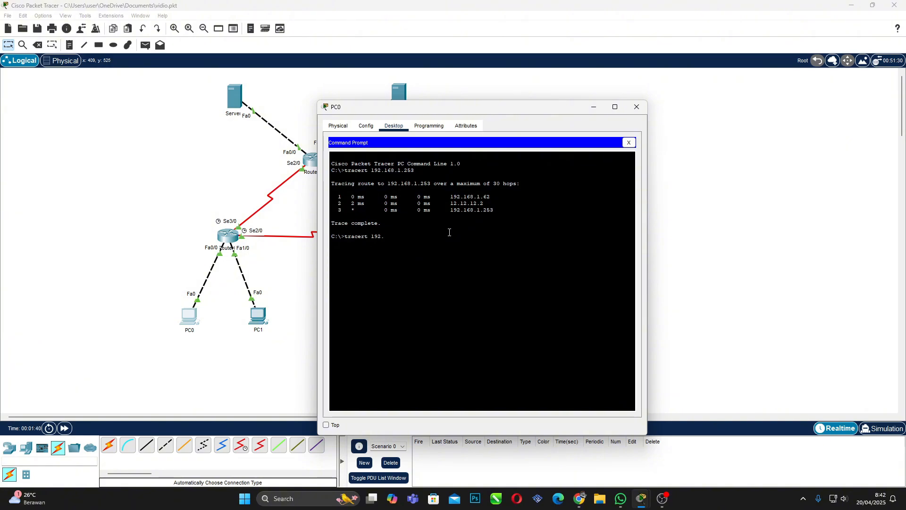
{"action": "type", "text": ".168.1"}
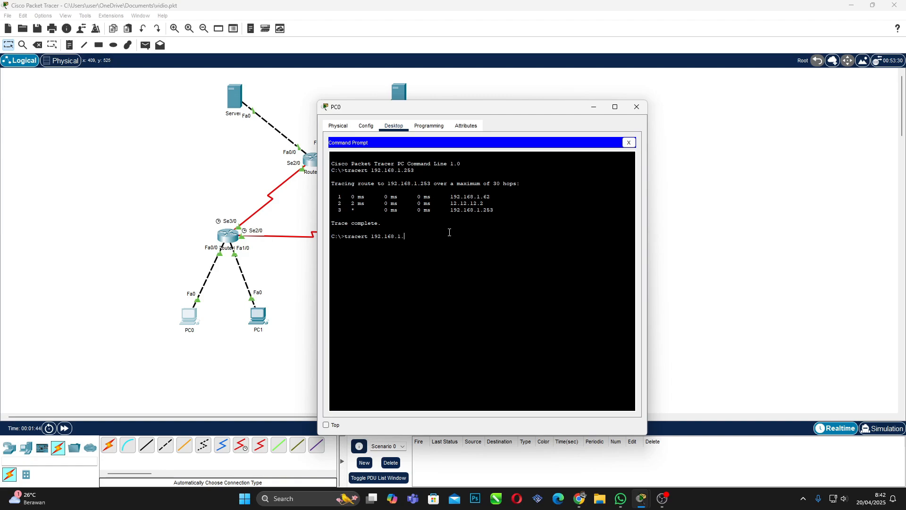
{"action": "type", "text": ".65"}
{"action": "key", "text": "Return"}
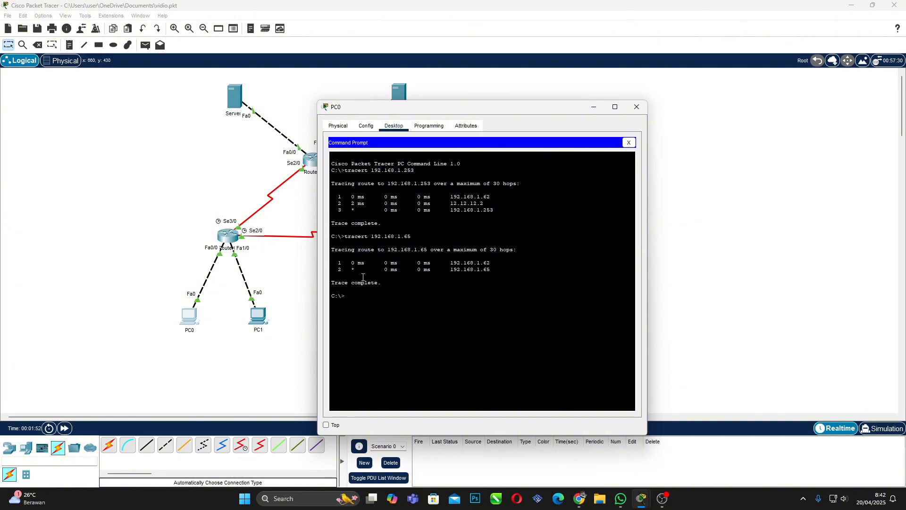
{"action": "left_click_drag", "start_coordinate": [348, 269], "coordinate": [374, 270]}
{"action": "left_click", "coordinate": [334, 276]}
{"action": "left_click", "coordinate": [637, 107]}
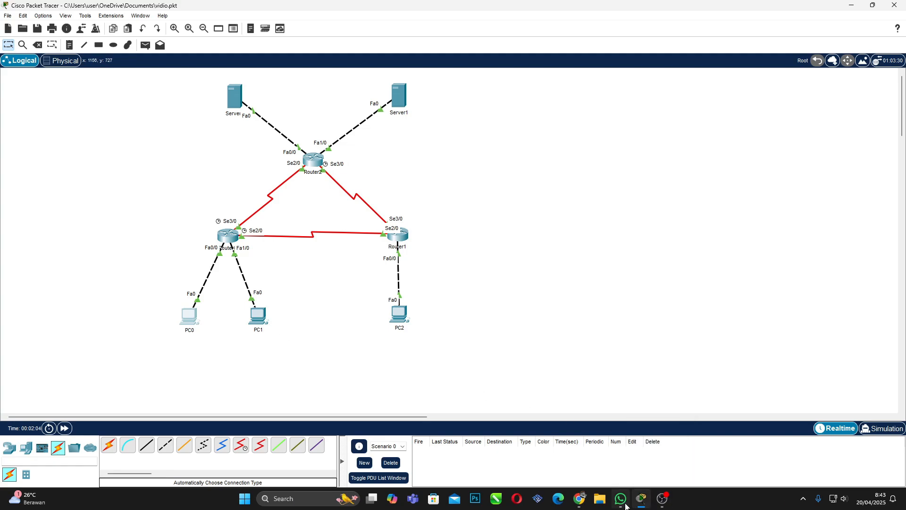
Look up the PC 1 to Server 1 test on the Chrome page and return to PC0's Command Prompt in Packet Tracer.
{"action": "left_click", "coordinate": [579, 499]}
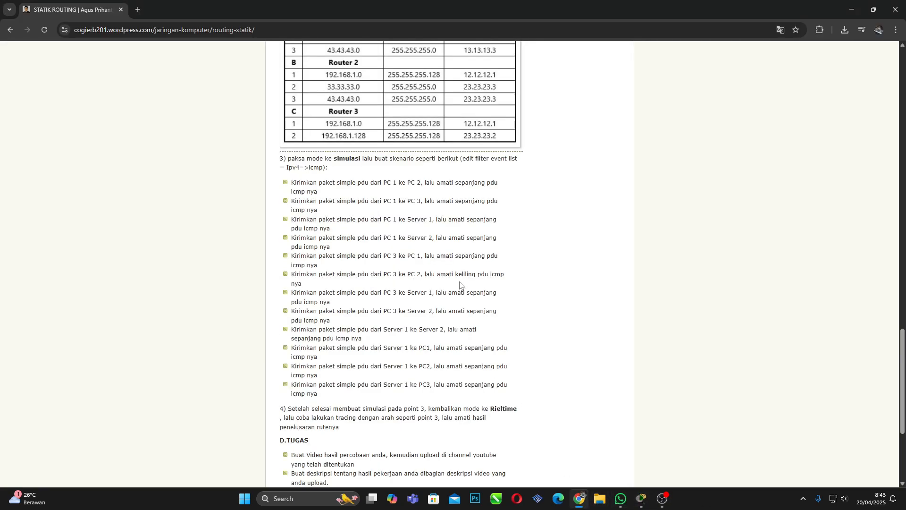
{"action": "left_click_drag", "start_coordinate": [384, 221], "coordinate": [403, 221]}
{"action": "left_click", "coordinate": [642, 499]}
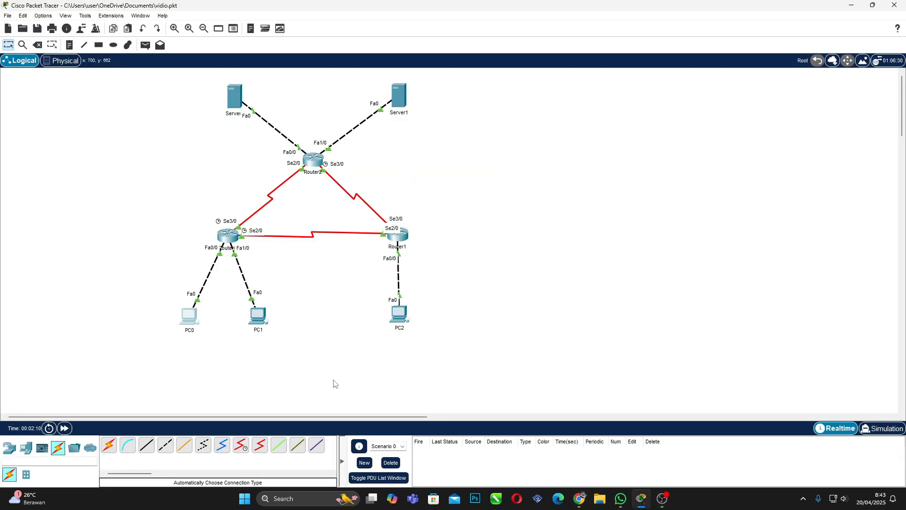
{"action": "left_click_drag", "start_coordinate": [189, 319], "coordinate": [186, 317]}
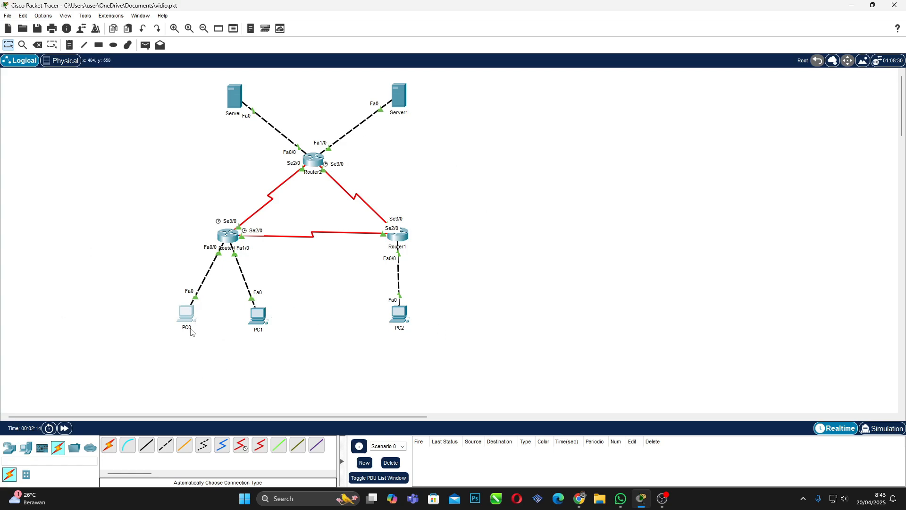
{"action": "mouse_move", "coordinate": [195, 328]}
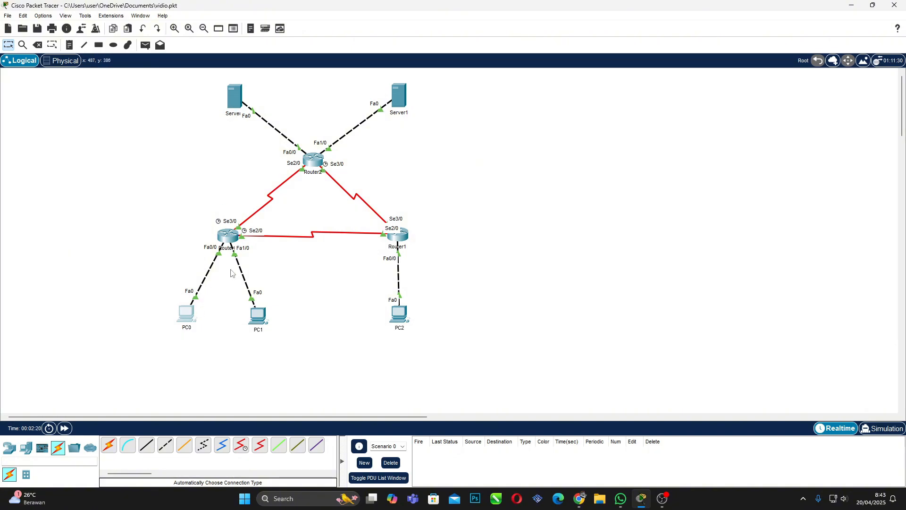
{"action": "left_click", "coordinate": [188, 315]}
{"action": "left_click", "coordinate": [538, 163]}
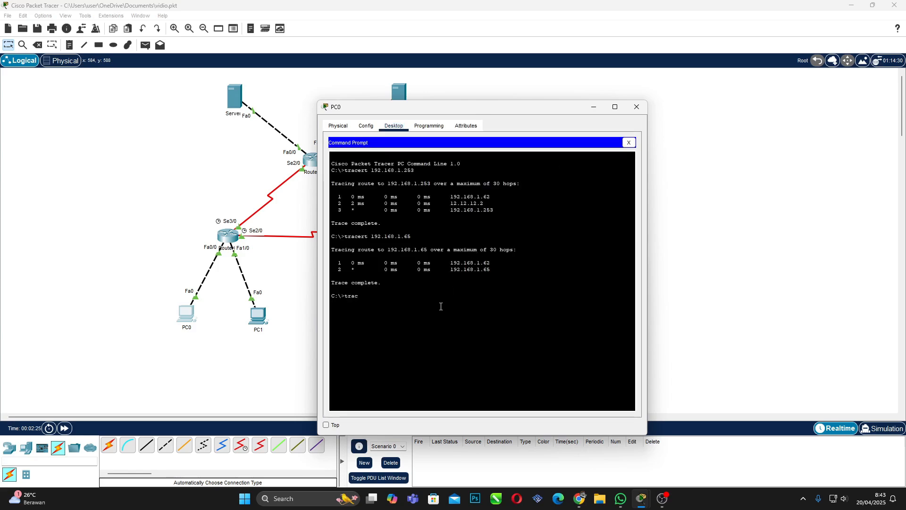
Run tracert from PC0 to 33.33.33.1 and review the traced hops.
{"action": "type", "text": "tracert"}
{"action": "type", "text": "33"}
{"action": "type", "text": ".33.33.1"}
{"action": "key", "text": "Return"}
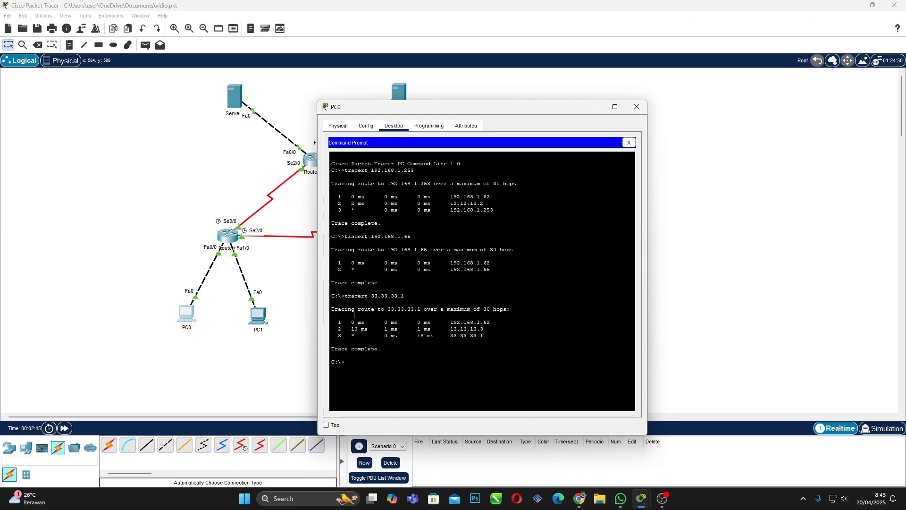
{"action": "left_click_drag", "start_coordinate": [332, 350], "coordinate": [399, 352]}
{"action": "left_click", "coordinate": [399, 352]}
Look up the PC 1 to Server 2 test in Chrome and bring PC0's Packet Tracer window back beside the topology.
{"action": "left_click", "coordinate": [580, 498]}
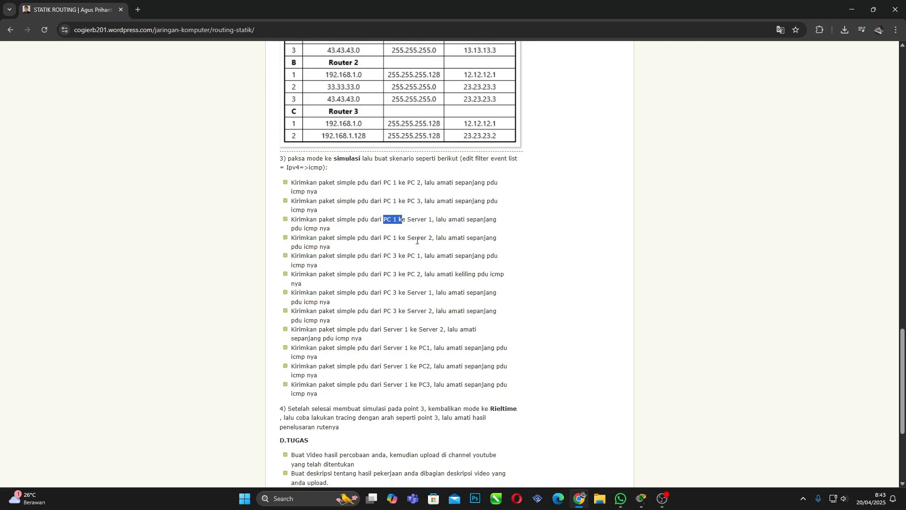
{"action": "left_click", "coordinate": [642, 499]}
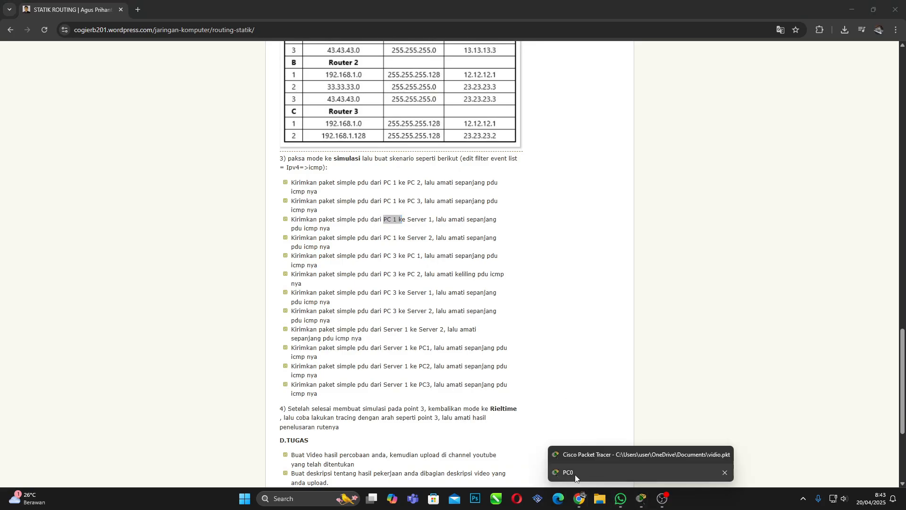
{"action": "left_click", "coordinate": [606, 454]}
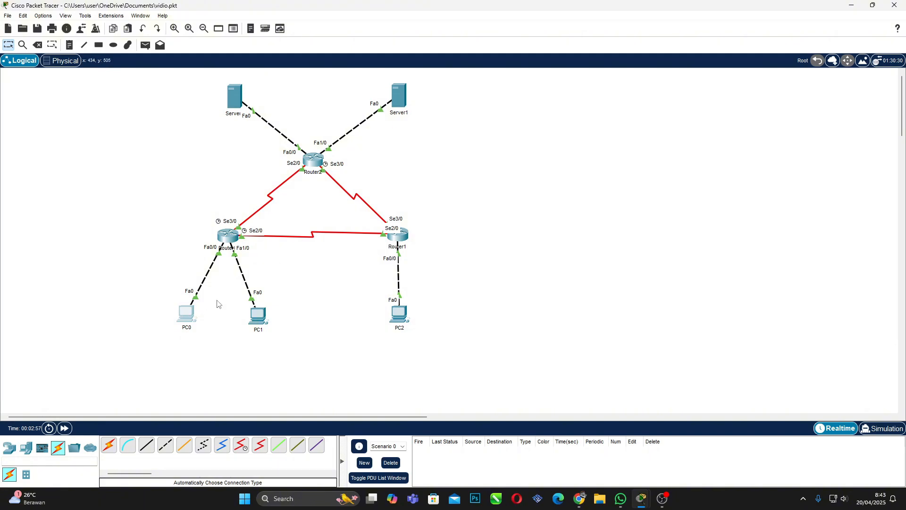
{"action": "left_click", "coordinate": [642, 499]}
{"action": "left_click", "coordinate": [609, 472]}
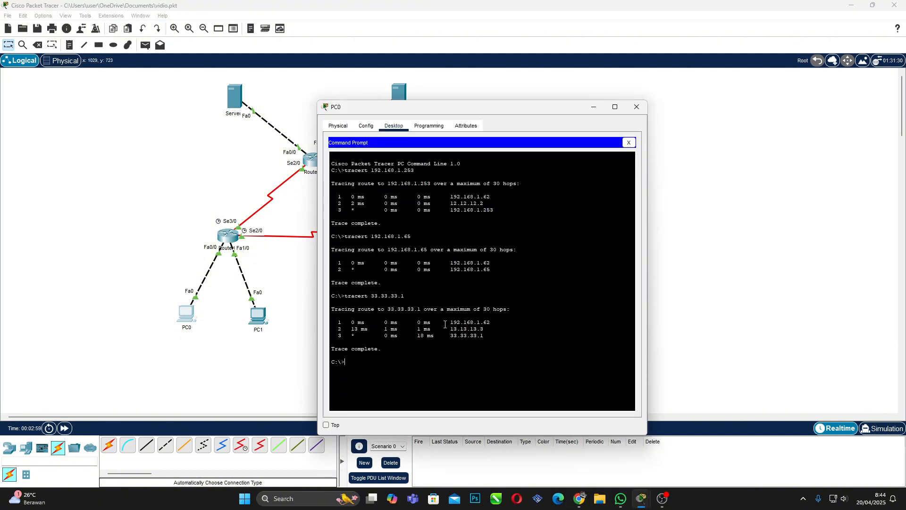
{"action": "left_click_drag", "start_coordinate": [455, 106], "coordinate": [631, 103]}
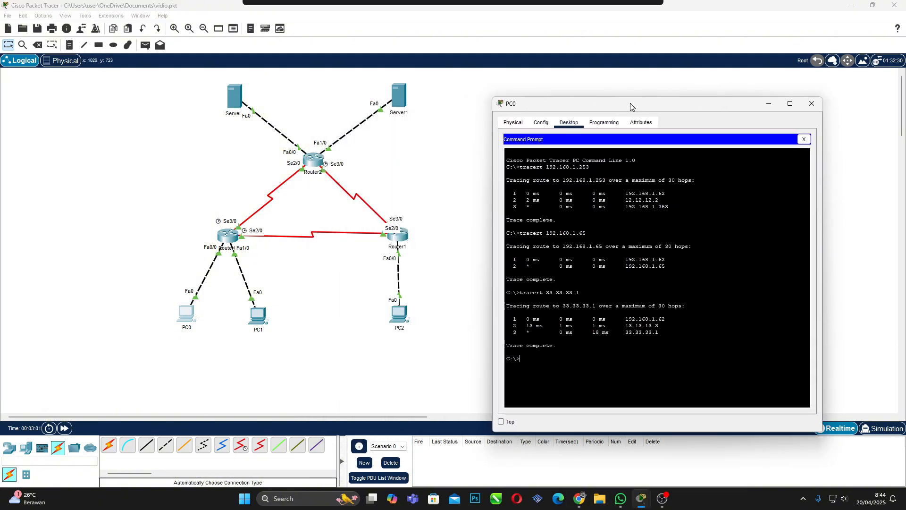
Run tracert from PC0 to 43.43.43.1 in the Command Prompt.
{"action": "type", "text": "t"}
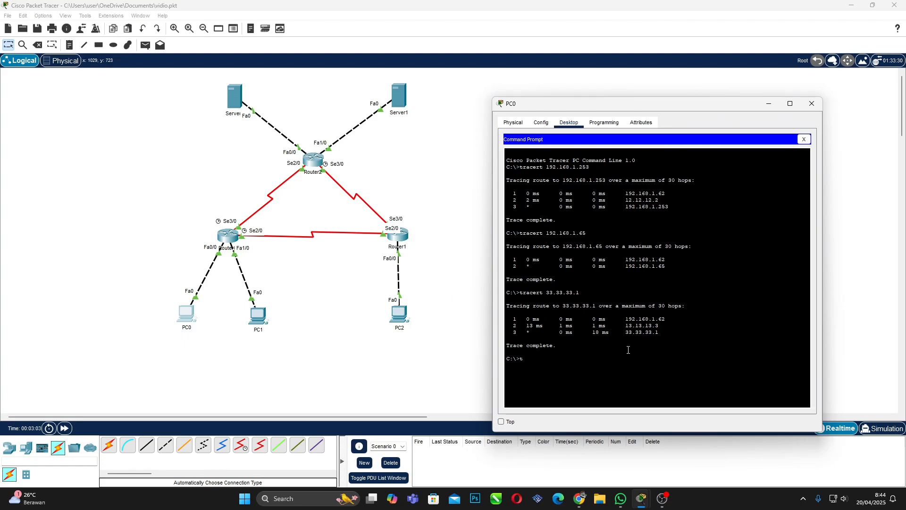
{"action": "type", "text": "racert"}
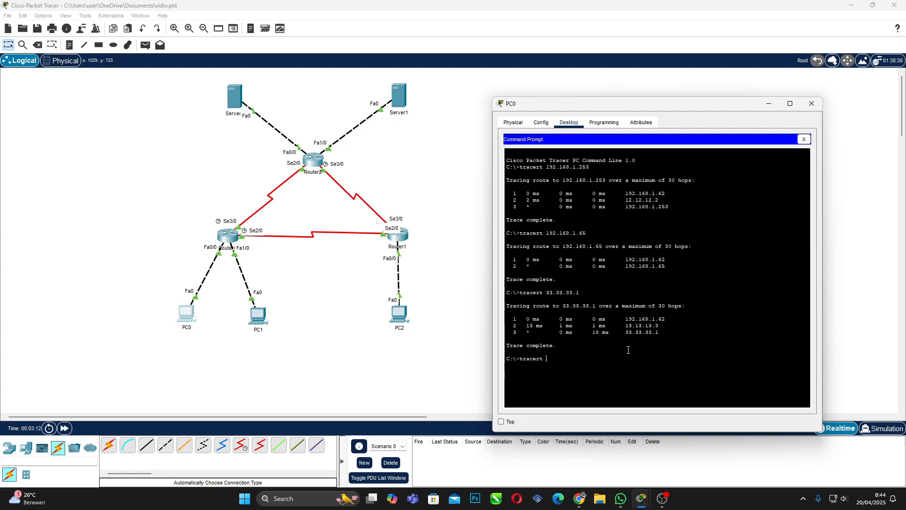
{"action": "type", "text": "43.43.43"}
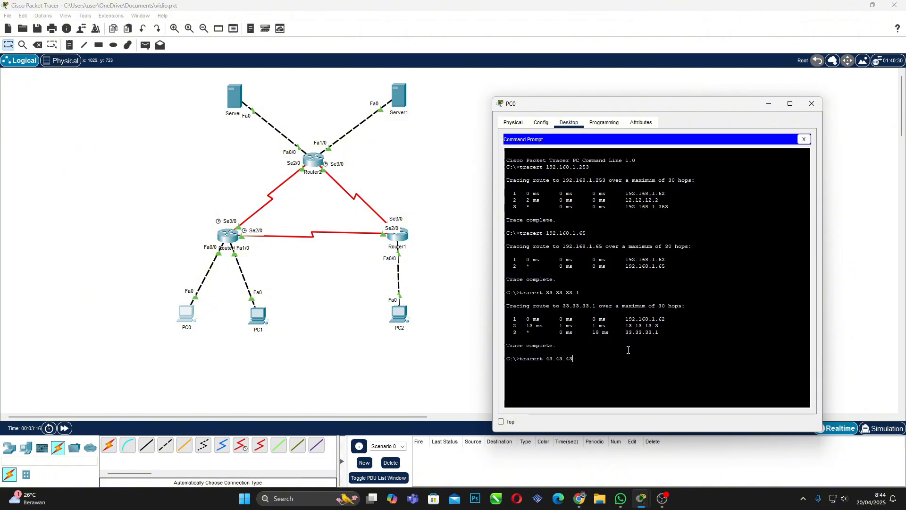
{"action": "type", "text": ".1"}
{"action": "key", "text": "Return"}
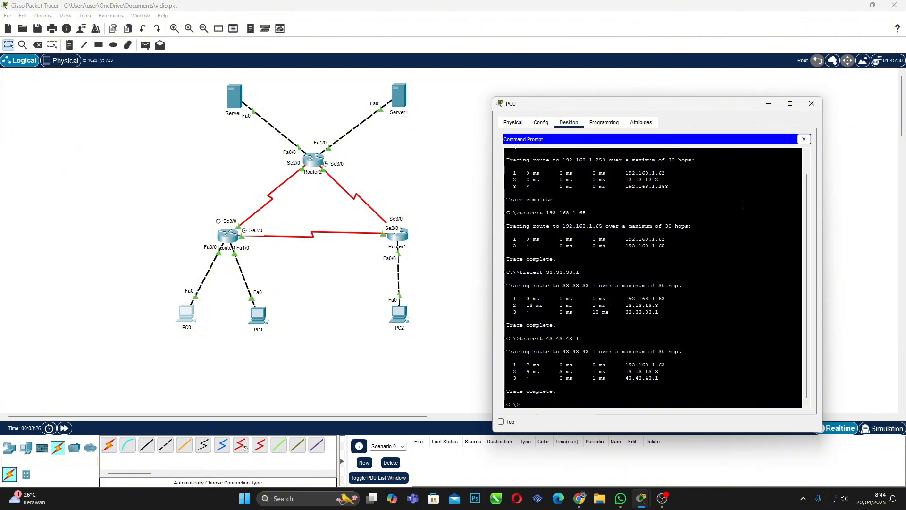
Check the PC 3 to PC 1 test on the Chrome page and open PC2's device window in Packet Tracer.
{"action": "left_click", "coordinate": [579, 499]}
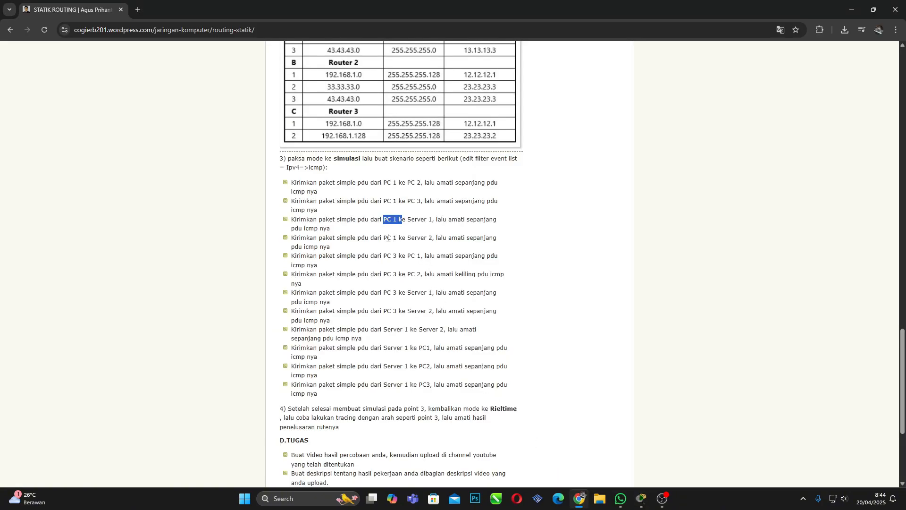
{"action": "left_click", "coordinate": [388, 257]}
{"action": "left_click", "coordinate": [642, 499]}
{"action": "left_click", "coordinate": [567, 459]}
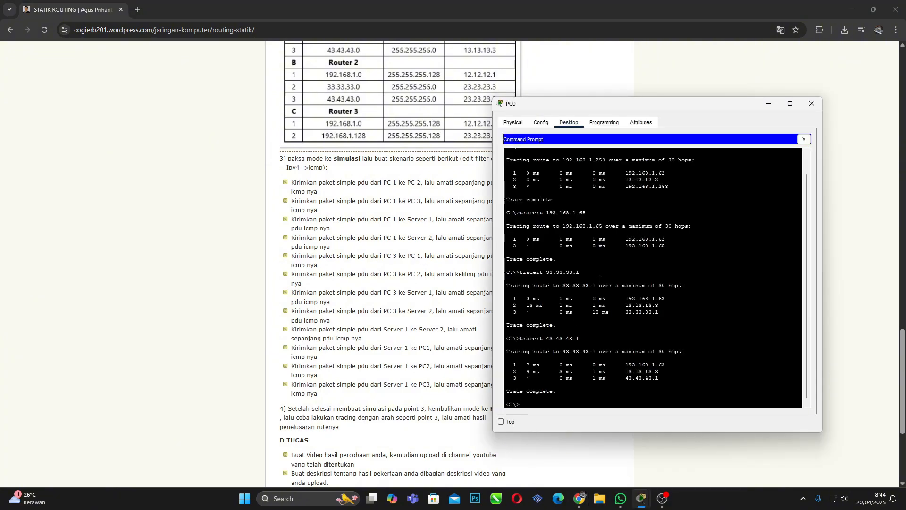
{"action": "mouse_move", "coordinate": [641, 498]}
{"action": "left_click", "coordinate": [636, 456]}
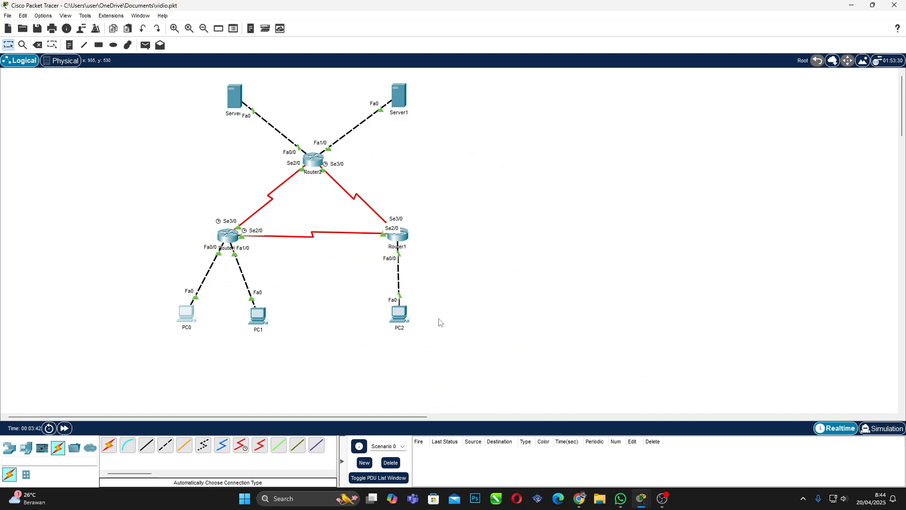
{"action": "left_click", "coordinate": [400, 315]}
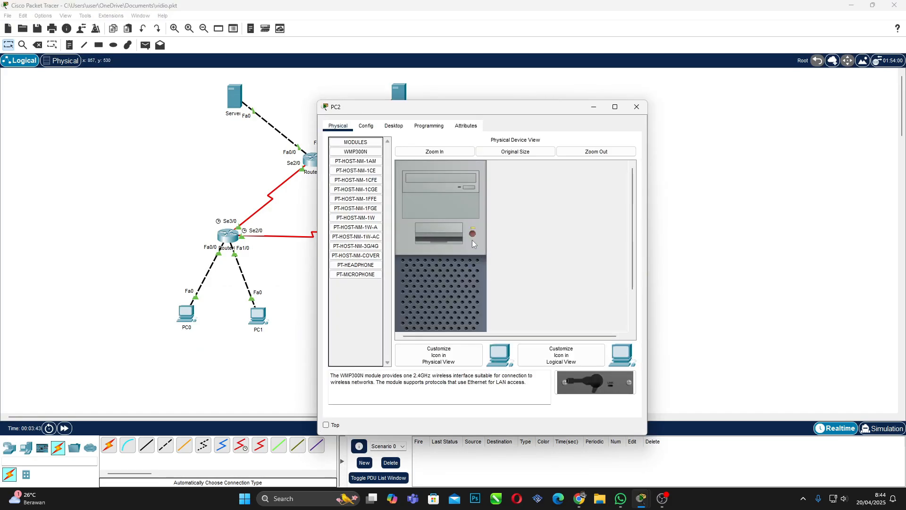
Run tracert from PC2 to 192.168.1.1 in its Command Prompt.
{"action": "left_click", "coordinate": [394, 125]}
{"action": "left_click", "coordinate": [536, 196]}
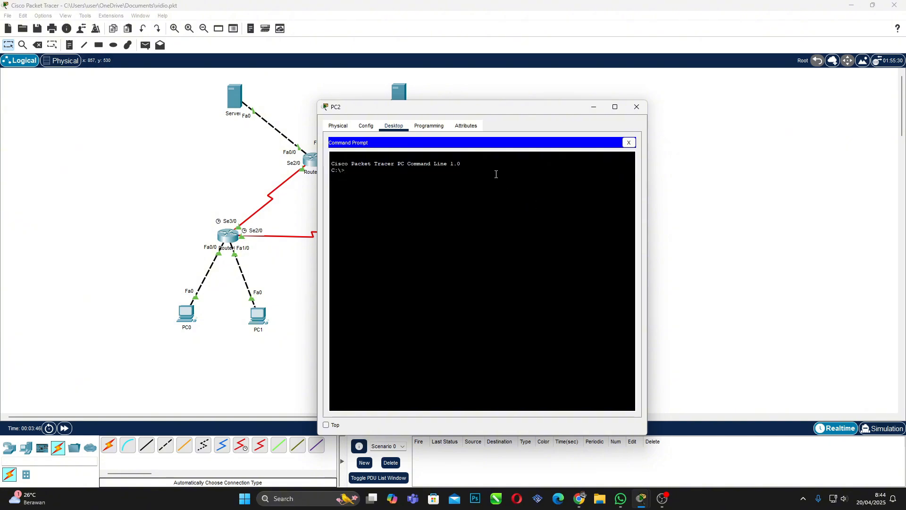
{"action": "type", "text": "tracert"}
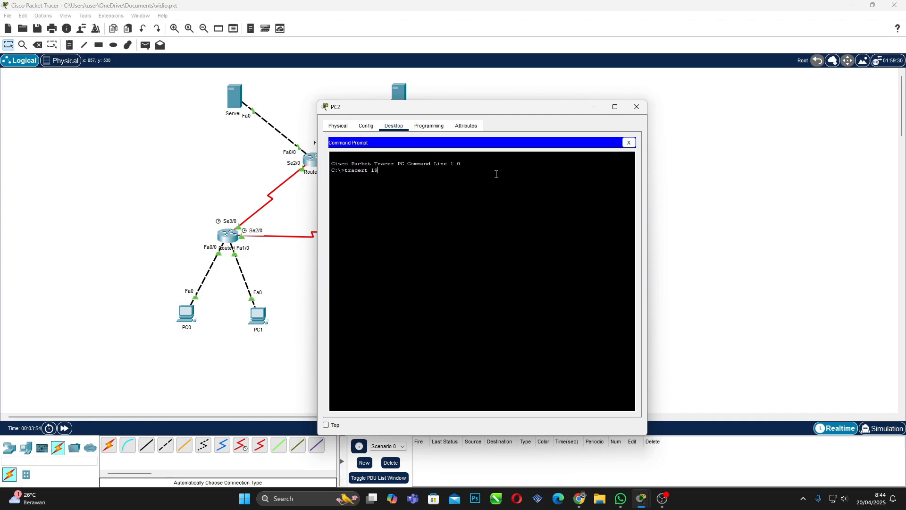
{"action": "type", "text": "192.168.1.1"}
{"action": "key", "text": "Return"}
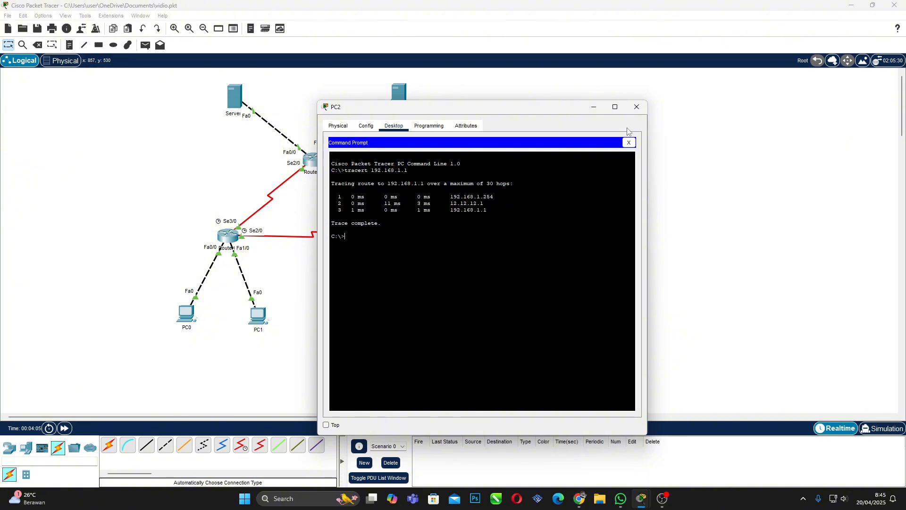
Check the PC 3 to PC 2 test on the Chrome page and run tracert from PC2 to 192.168.1.65 in Packet Tracer.
{"action": "left_click", "coordinate": [580, 499]}
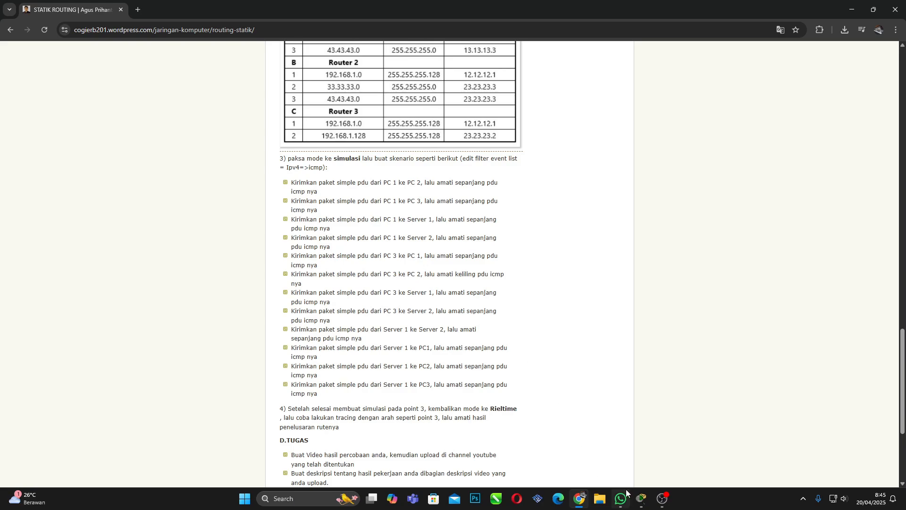
{"action": "mouse_move", "coordinate": [639, 496]}
{"action": "left_click", "coordinate": [613, 433]}
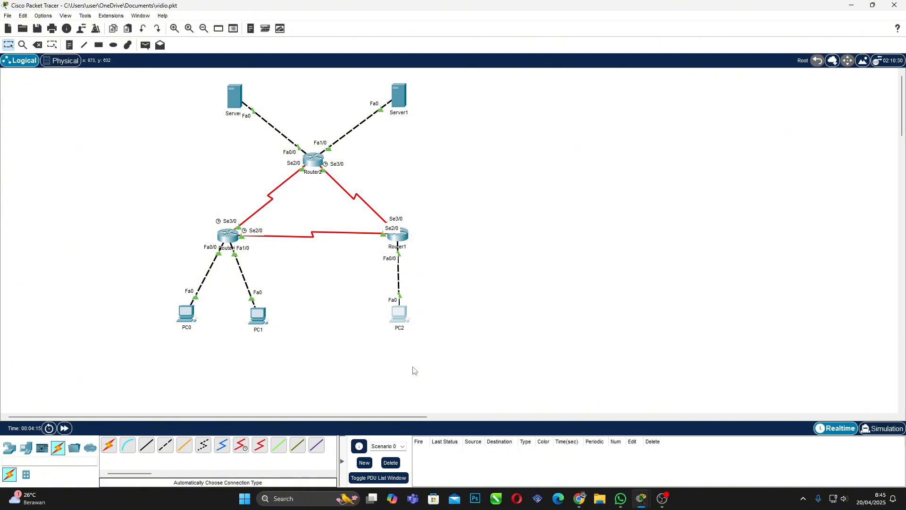
{"action": "left_click", "coordinate": [397, 316]}
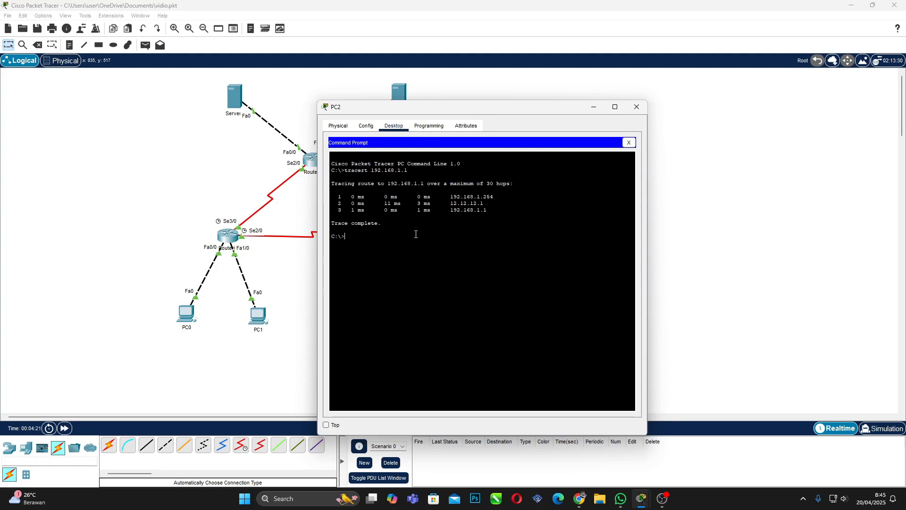
{"action": "type", "text": "tracert 192.168.1."}
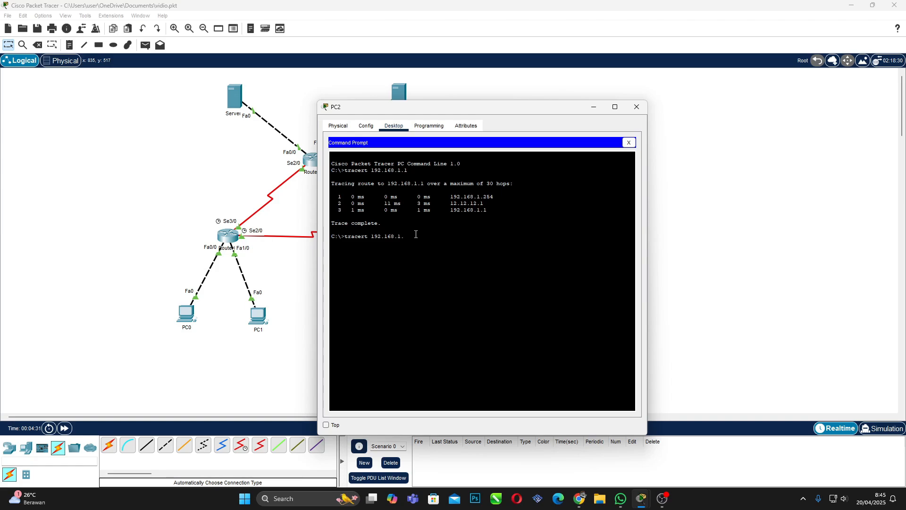
{"action": "type", "text": "65"}
{"action": "key", "text": "Return"}
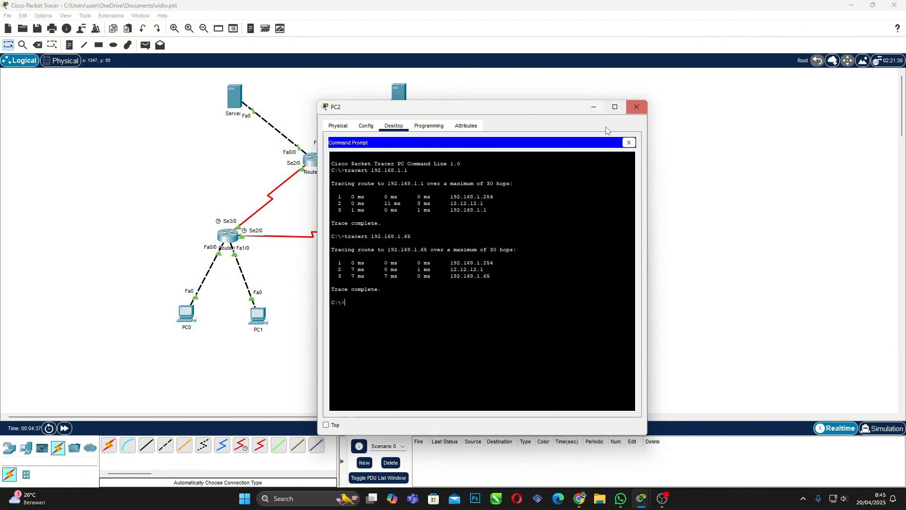
Look up the PC 3 to Server 1 test in Chrome and run tracert from PC2 to 33.33.33.1 in Packet Tracer.
{"action": "left_click", "coordinate": [580, 498]}
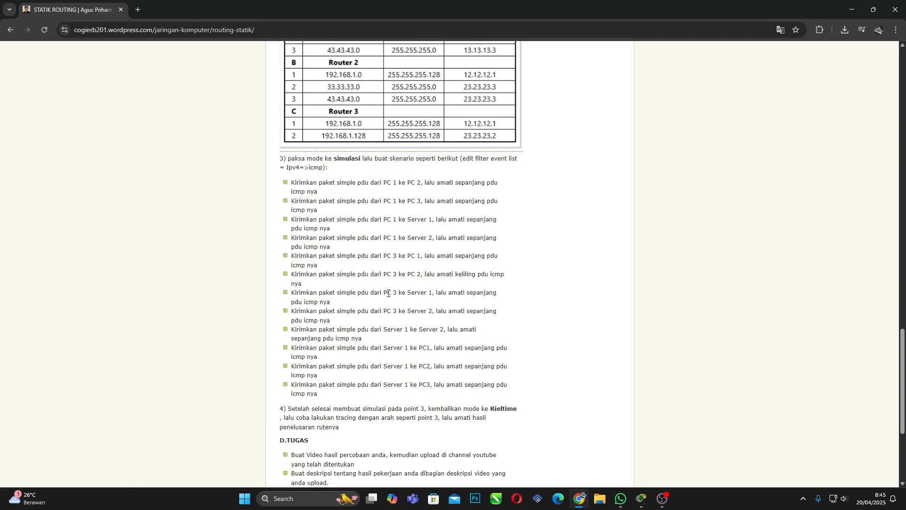
{"action": "mouse_move", "coordinate": [641, 499]}
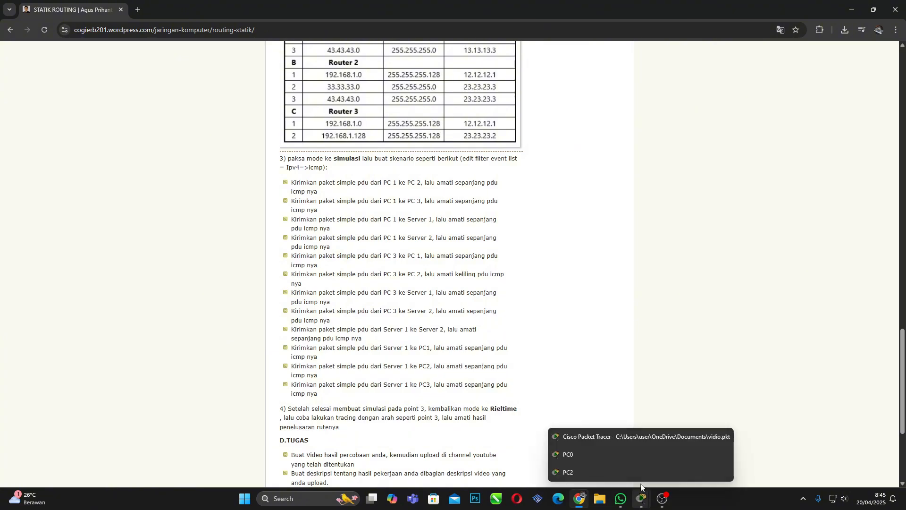
{"action": "left_click", "coordinate": [636, 440]}
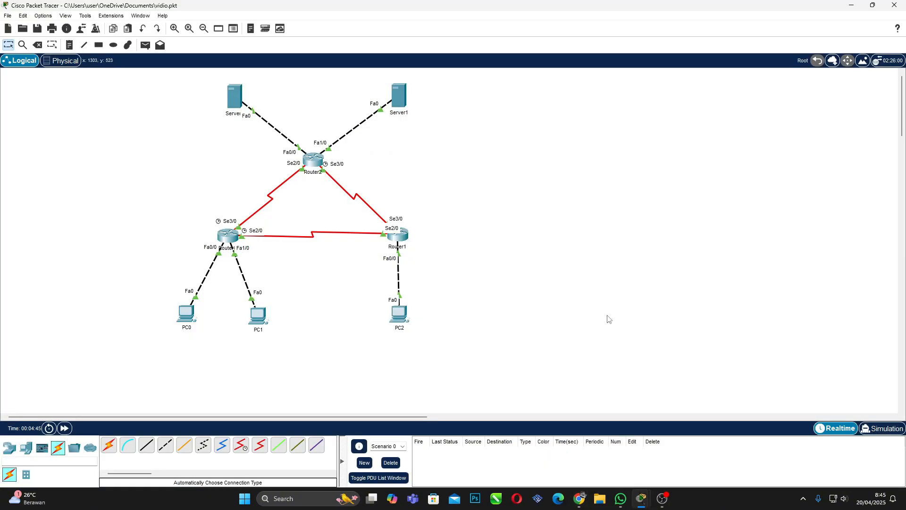
{"action": "left_click", "coordinate": [399, 313]}
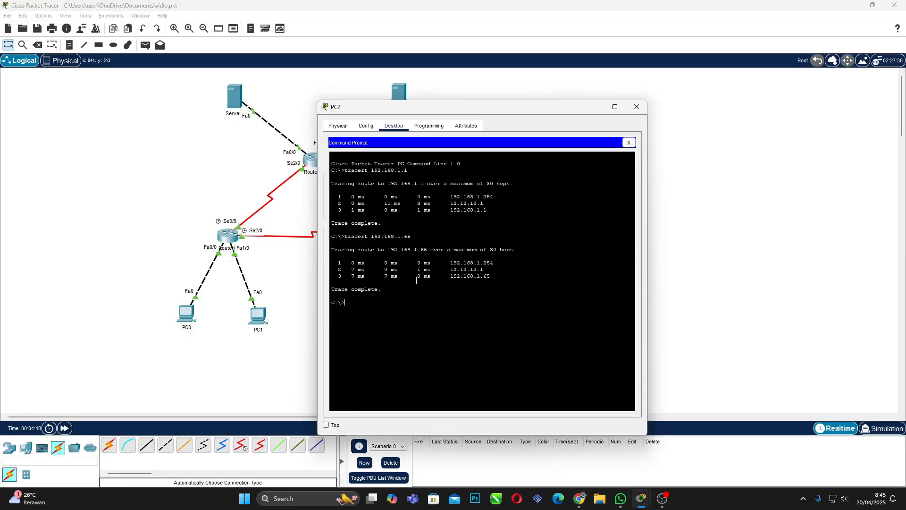
{"action": "type", "text": "tracert 33.33.33.1"}
{"action": "key", "text": "Return"}
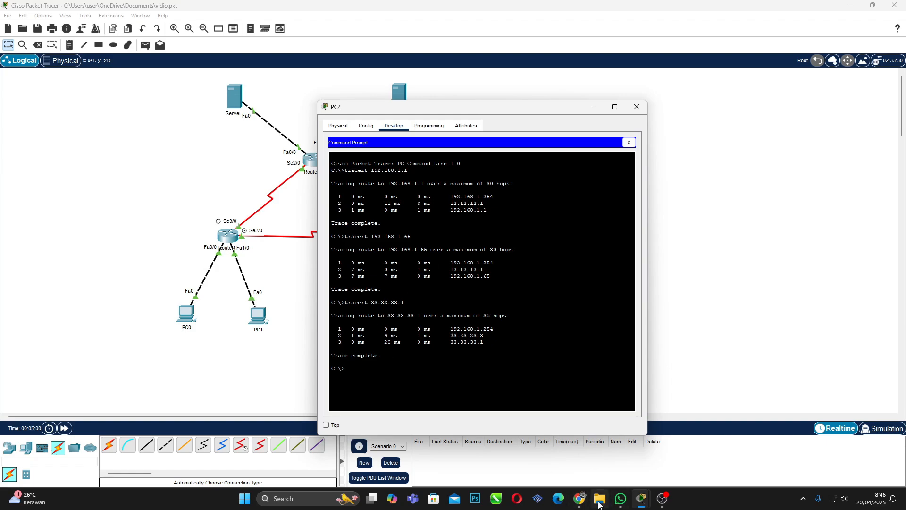
Look up the PC 3 to Server 2 test in Chrome and trace 43.43.43.1 from PC2, with its Packet Tracer window beside the topology.
{"action": "left_click", "coordinate": [579, 498]}
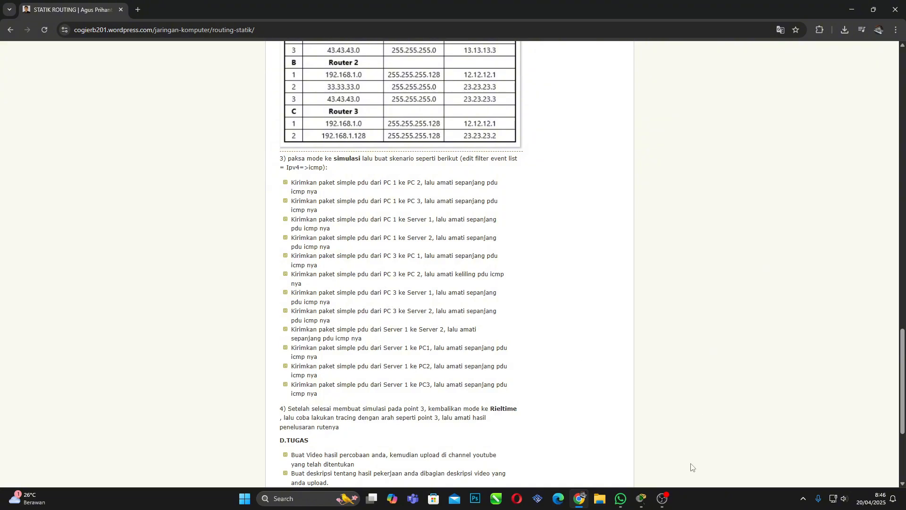
{"action": "mouse_move", "coordinate": [642, 499]}
{"action": "left_click", "coordinate": [643, 437]}
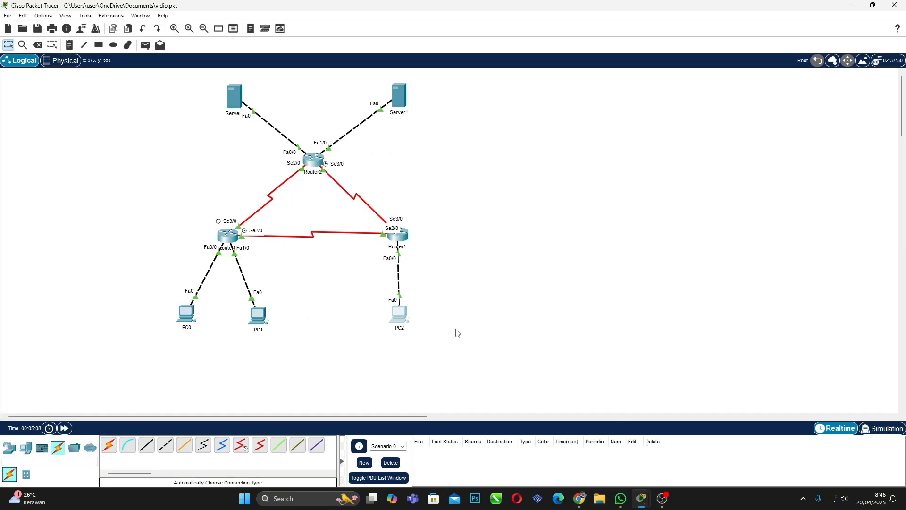
{"action": "left_click", "coordinate": [415, 319]}
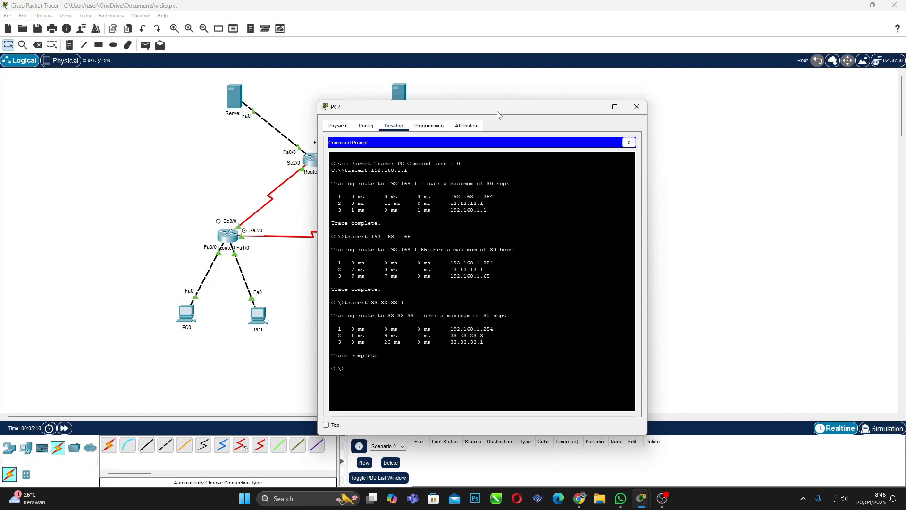
{"action": "left_click_drag", "start_coordinate": [477, 107], "coordinate": [639, 94]}
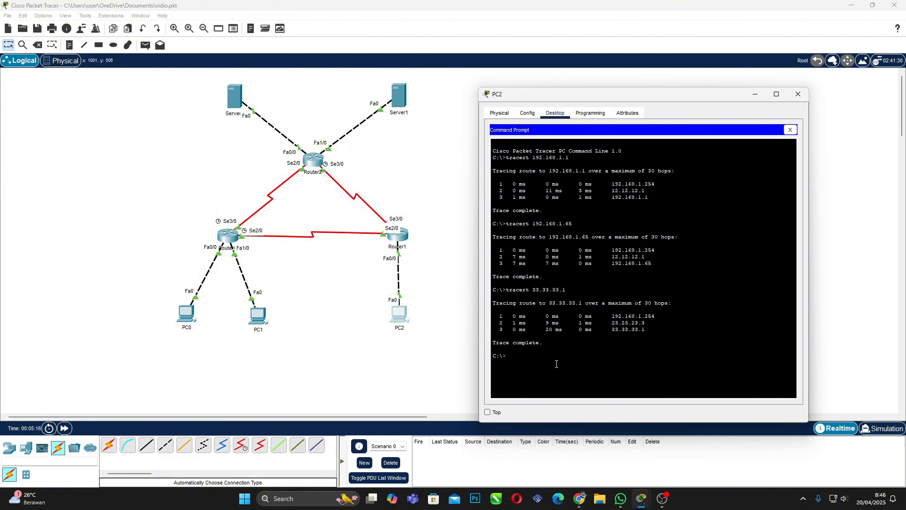
{"action": "type", "text": "tracert 43.43.43.1"}
{"action": "key", "text": "Return"}
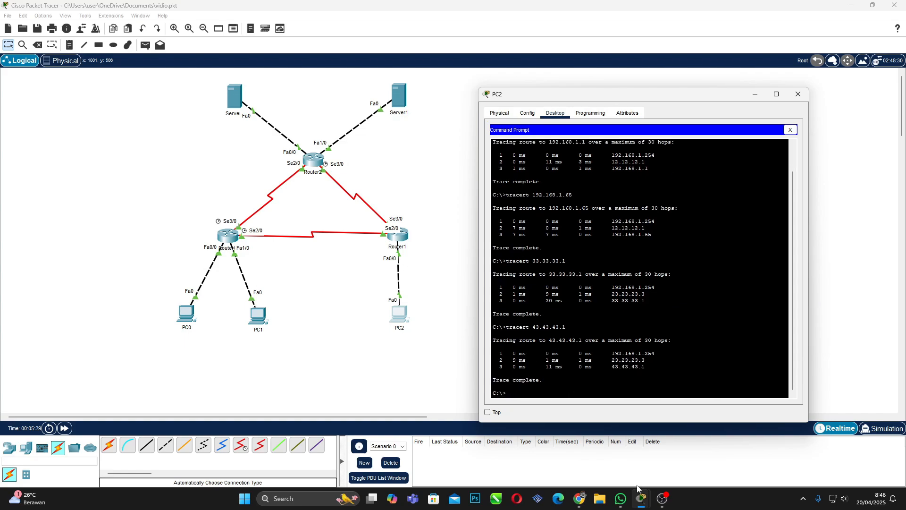
Check the Server 1 to Server 2 test on the Chrome page and close PC2's device window in Packet Tracer.
{"action": "left_click", "coordinate": [580, 499]}
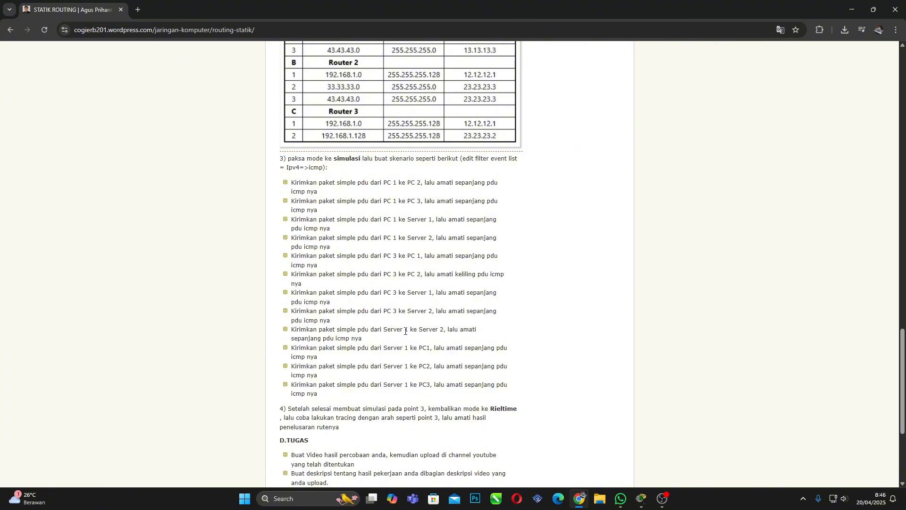
{"action": "mouse_move", "coordinate": [643, 502]}
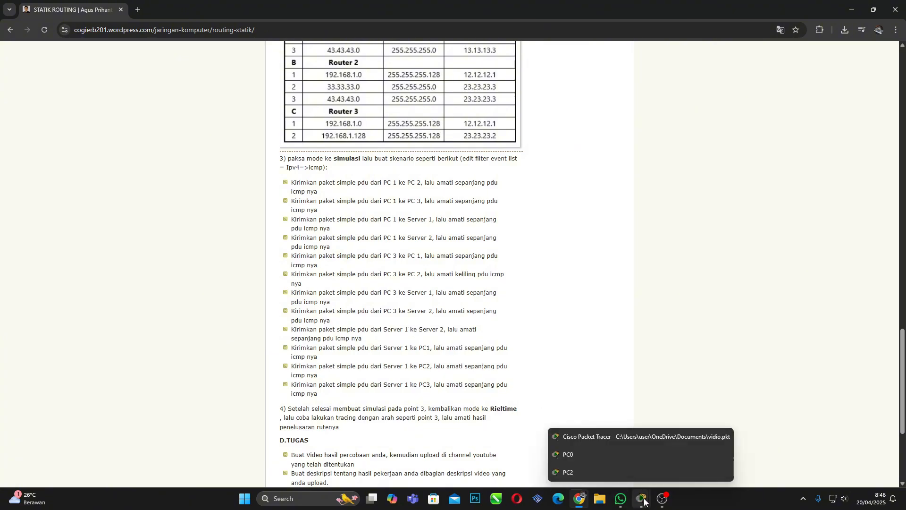
{"action": "left_click", "coordinate": [629, 437]}
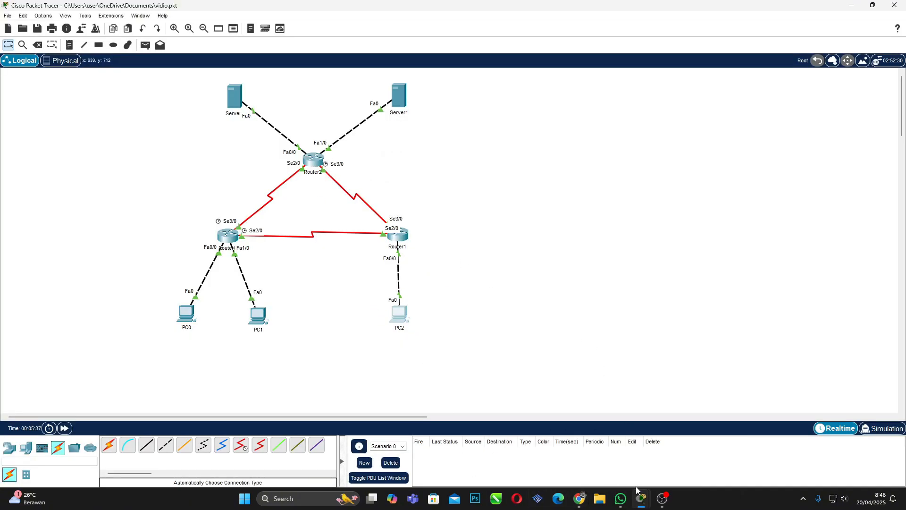
{"action": "left_click", "coordinate": [725, 472]}
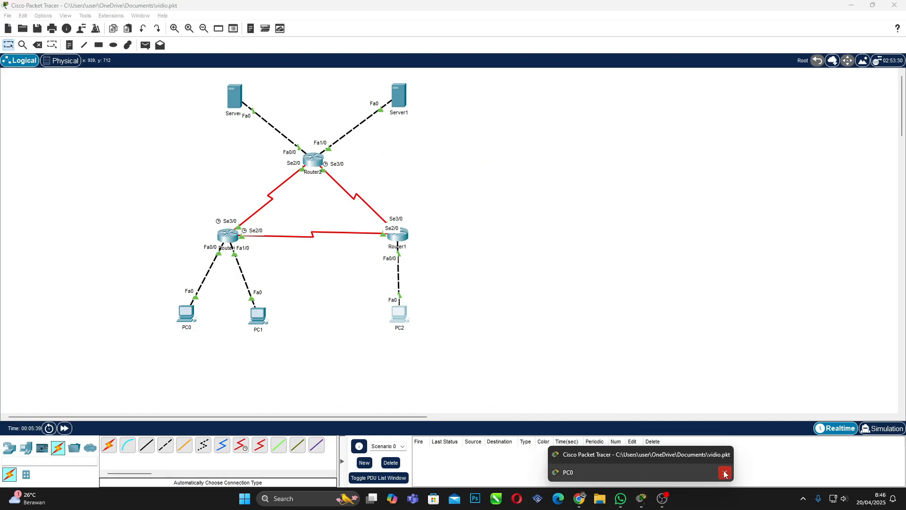
Open Server0's Command Prompt, place its window beside the topology and run tracert to 43.43.43.1.
{"action": "left_click", "coordinate": [234, 95]}
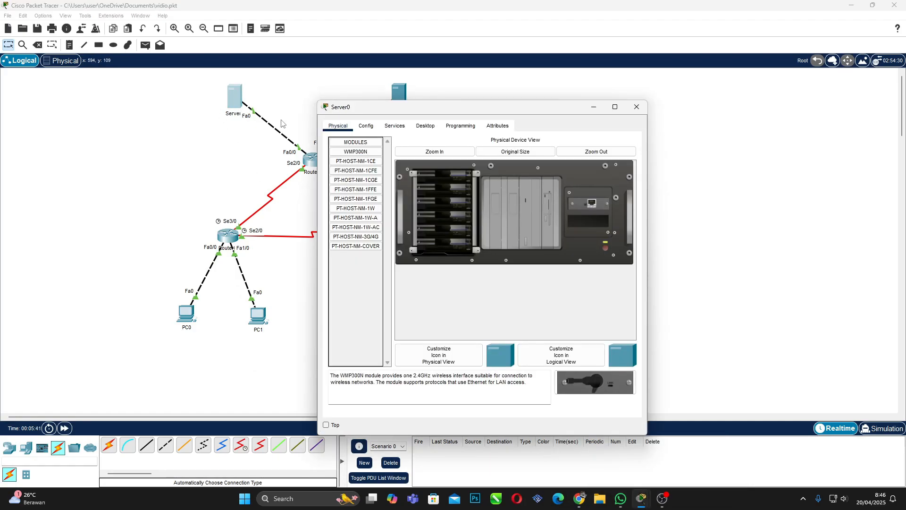
{"action": "left_click", "coordinate": [435, 130]}
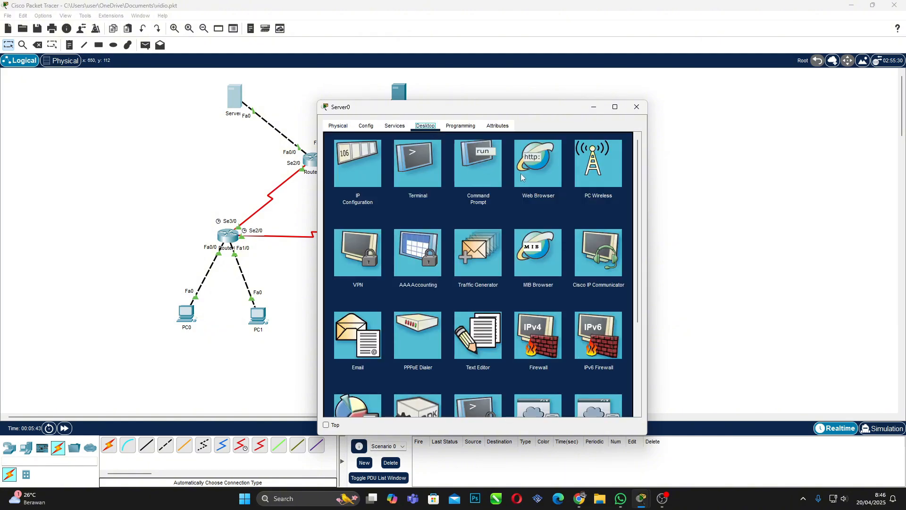
{"action": "left_click", "coordinate": [482, 166]}
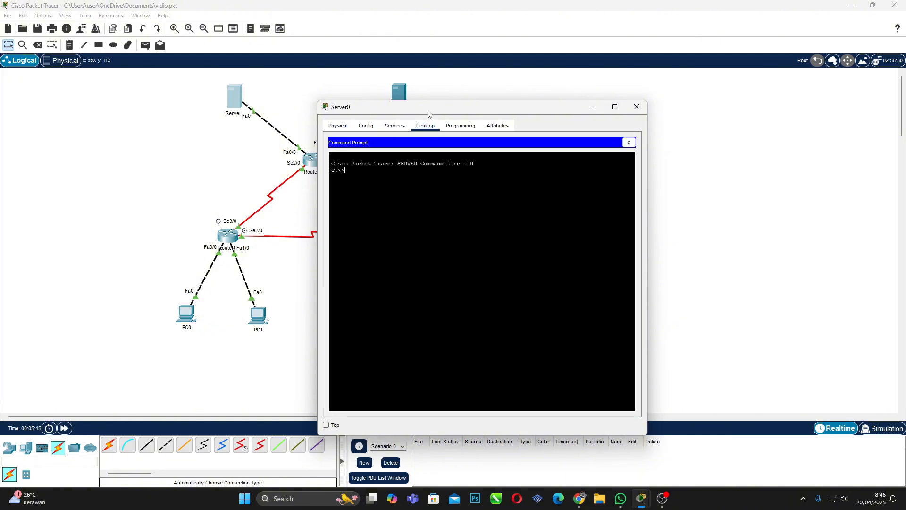
{"action": "left_click_drag", "start_coordinate": [428, 109], "coordinate": [613, 73]}
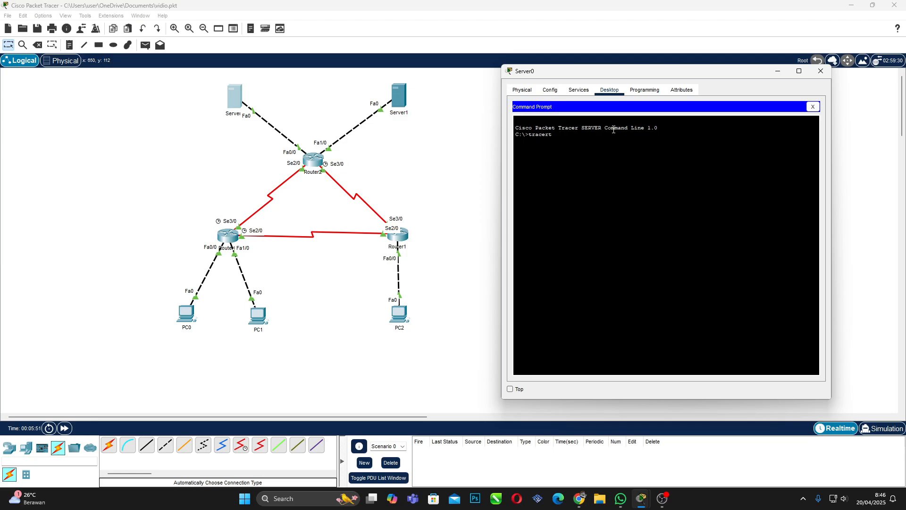
{"action": "type", "text": "3.43.43.1"}
{"action": "key", "text": "Return"}
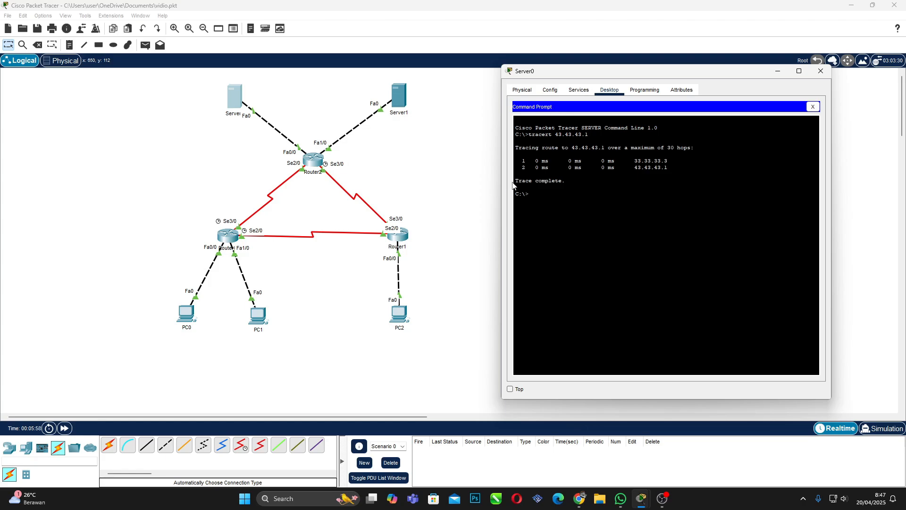
Check the Server 1 to PC1 test in Chrome, then in Packet Tracer close PC0's window and bring Server0's window back.
{"action": "left_click", "coordinate": [582, 498]}
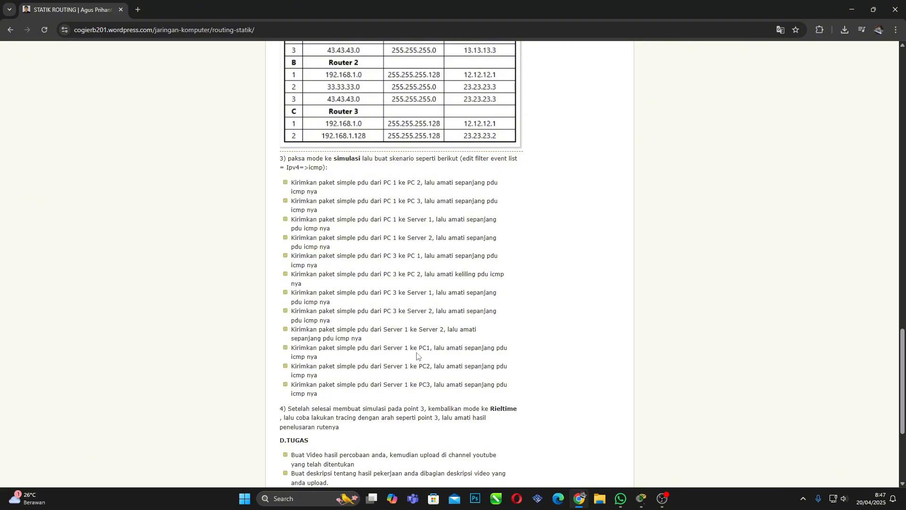
{"action": "mouse_move", "coordinate": [641, 498]}
{"action": "left_click", "coordinate": [656, 438]}
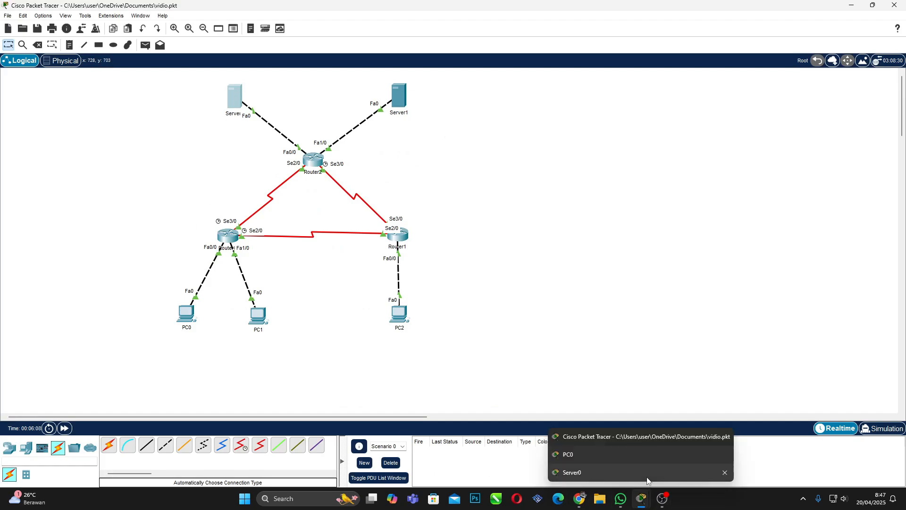
{"action": "left_click", "coordinate": [725, 456]}
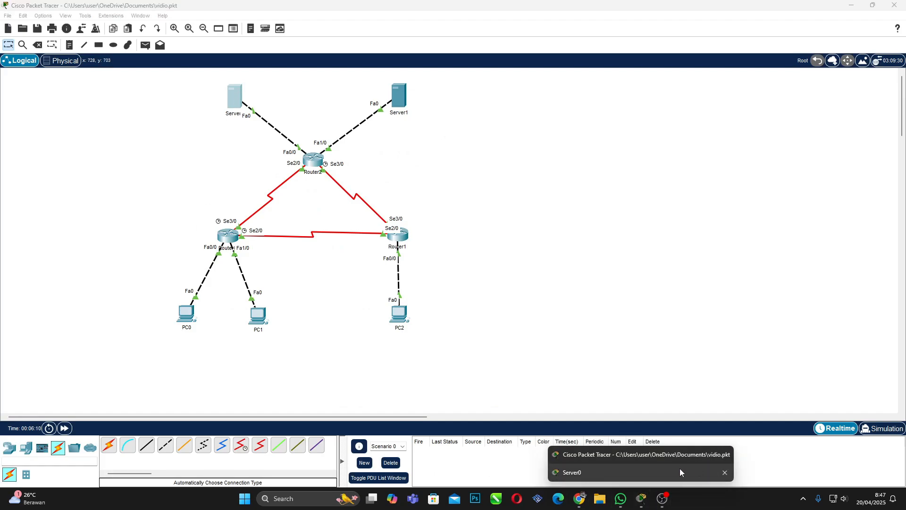
{"action": "left_click", "coordinate": [680, 469]}
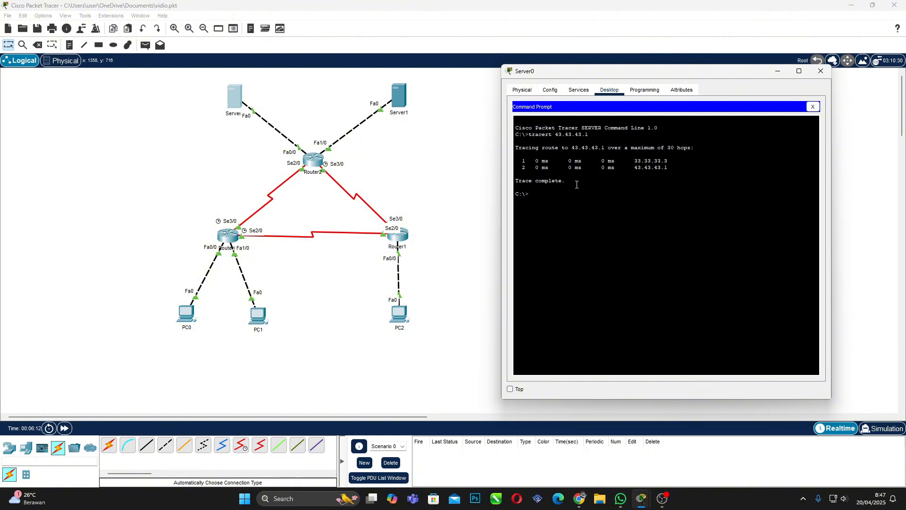
Run tracert from Server0 to 192.168.1.1 and close the Server0 window.
{"action": "type", "text": "tracert"}
{"action": "type", "text": "192.168.1.1"}
{"action": "key", "text": "Return"}
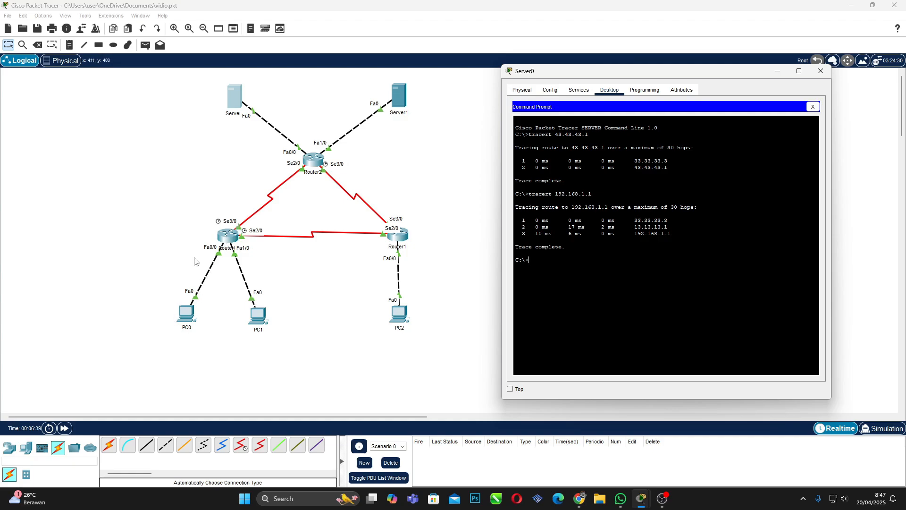
{"action": "left_click", "coordinate": [822, 70]}
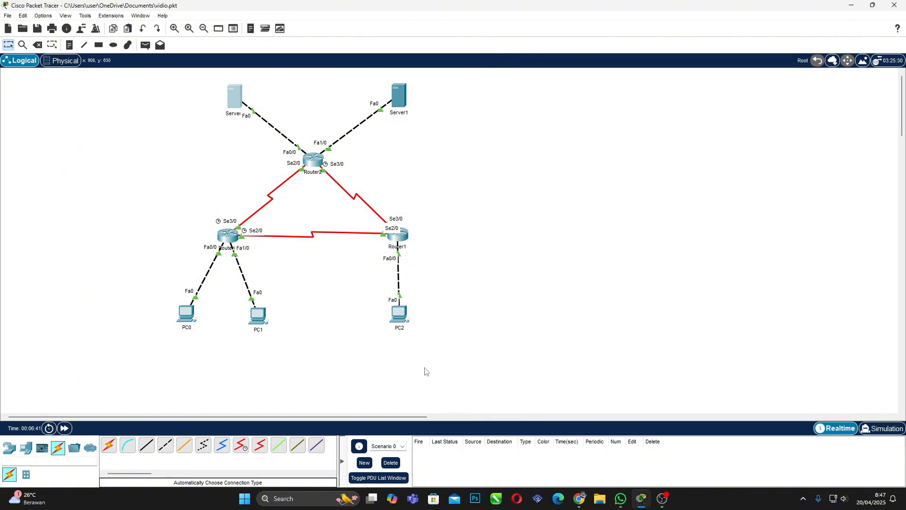
Check the Server 1 to PC2 test in Chrome, then in Packet Tracer run tracert to 192.168.1.65 from Server0's Command Prompt.
{"action": "left_click", "coordinate": [576, 498]}
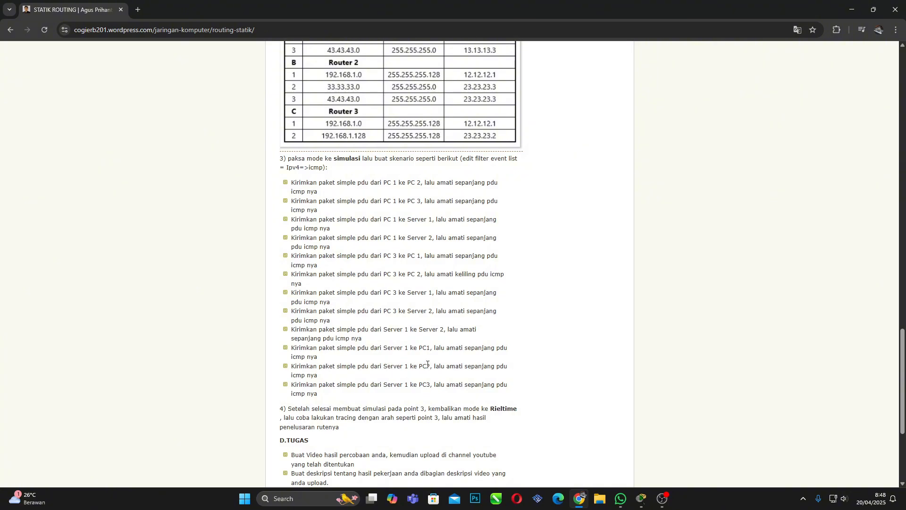
{"action": "left_click", "coordinate": [641, 500]}
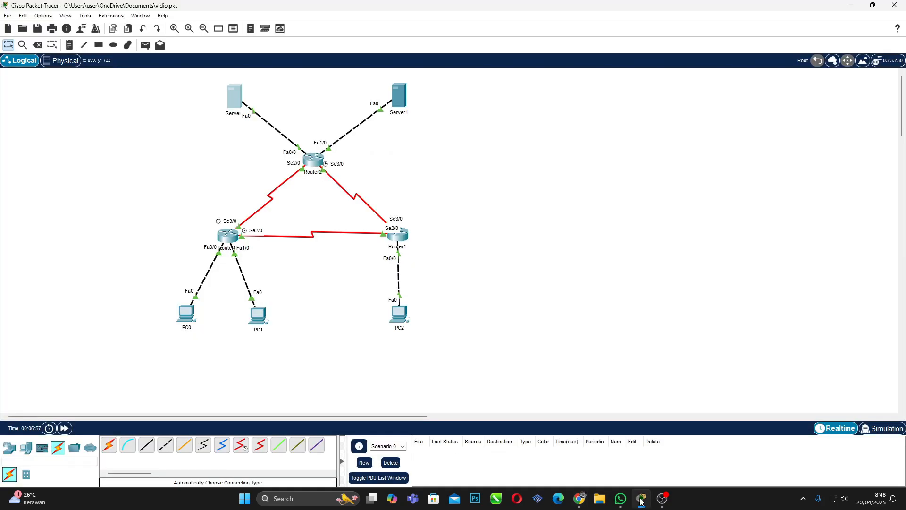
{"action": "left_click", "coordinate": [239, 100]}
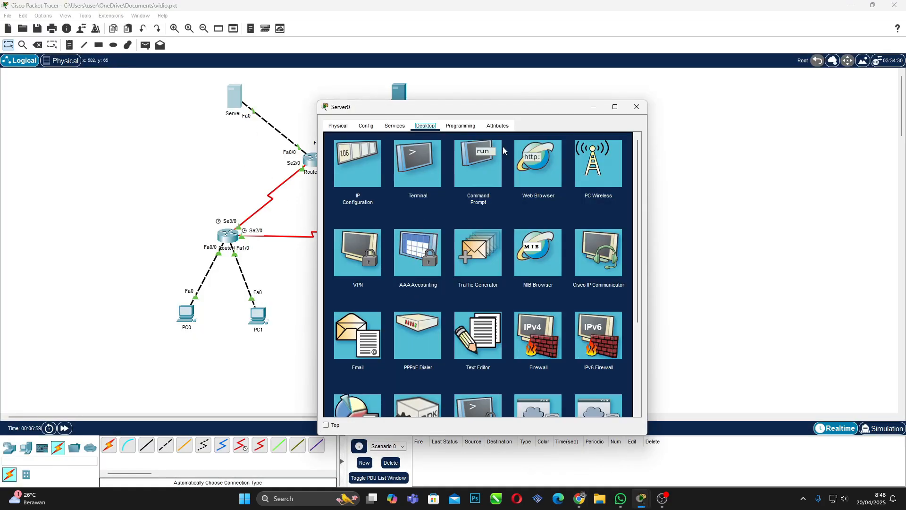
{"action": "left_click", "coordinate": [480, 163]}
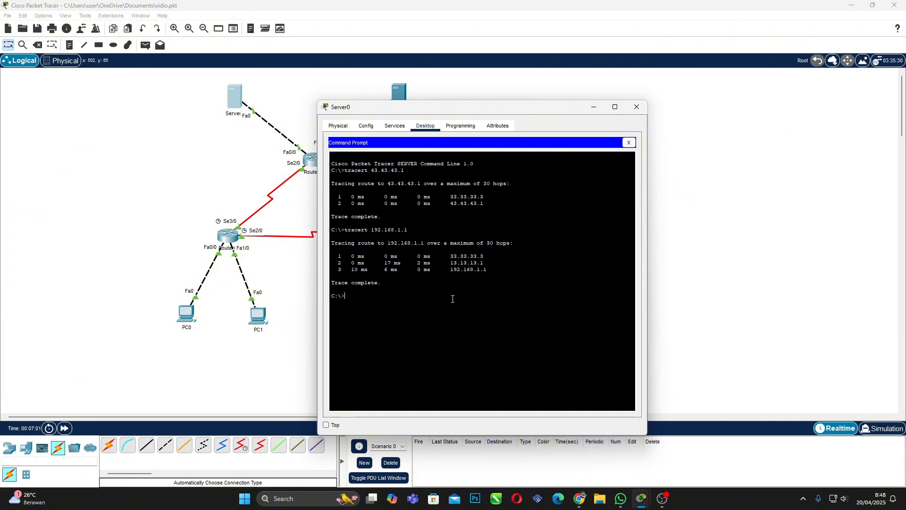
{"action": "type", "text": "tracert 192.168.1.65"}
{"action": "key", "text": "Return"}
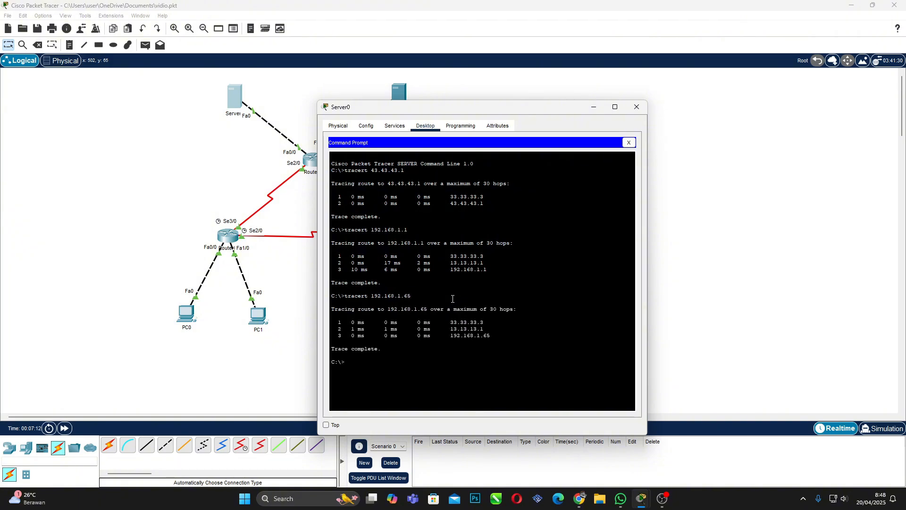
Place Server0's window beside the topology and trace through each hop address of the 192.168.1.65 route.
{"action": "left_click_drag", "start_coordinate": [405, 112], "coordinate": [565, 91]}
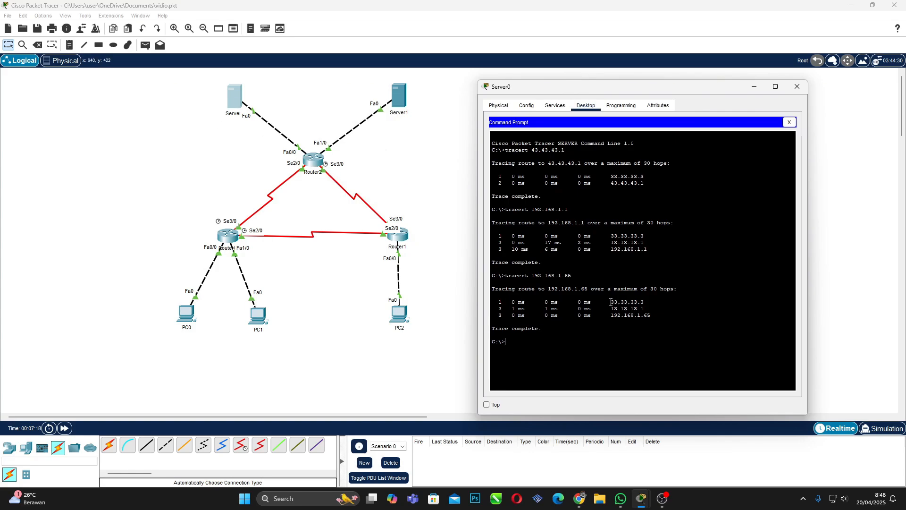
{"action": "left_click_drag", "start_coordinate": [611, 302], "coordinate": [694, 302]}
{"action": "left_click", "coordinate": [699, 302]}
{"action": "left_click_drag", "start_coordinate": [611, 309], "coordinate": [658, 309]}
{"action": "left_click_drag", "start_coordinate": [611, 316], "coordinate": [671, 316]}
{"action": "left_click", "coordinate": [670, 316]}
Check the Server 1 to PC3 test on the Chrome page and bring Server0's window back in Packet Tracer.
{"action": "left_click", "coordinate": [580, 499]}
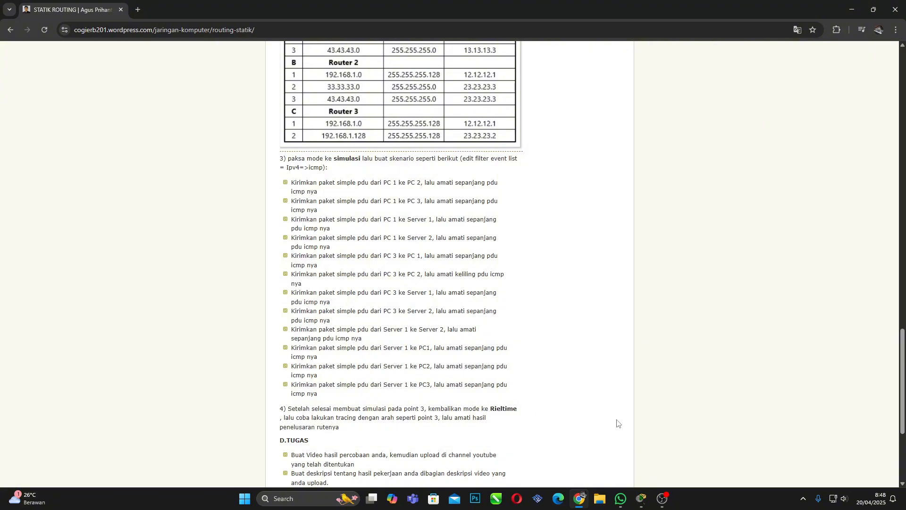
{"action": "mouse_move", "coordinate": [640, 496]}
{"action": "left_click", "coordinate": [638, 456]}
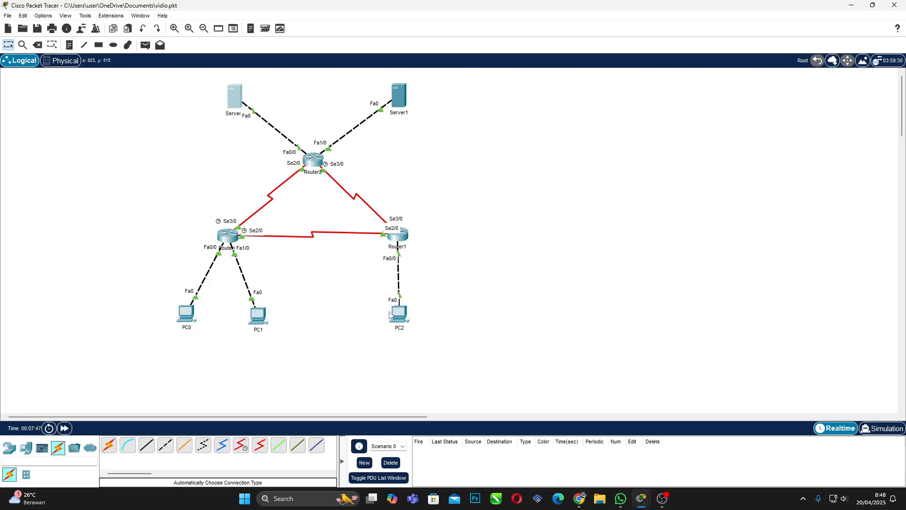
{"action": "left_click", "coordinate": [230, 102]}
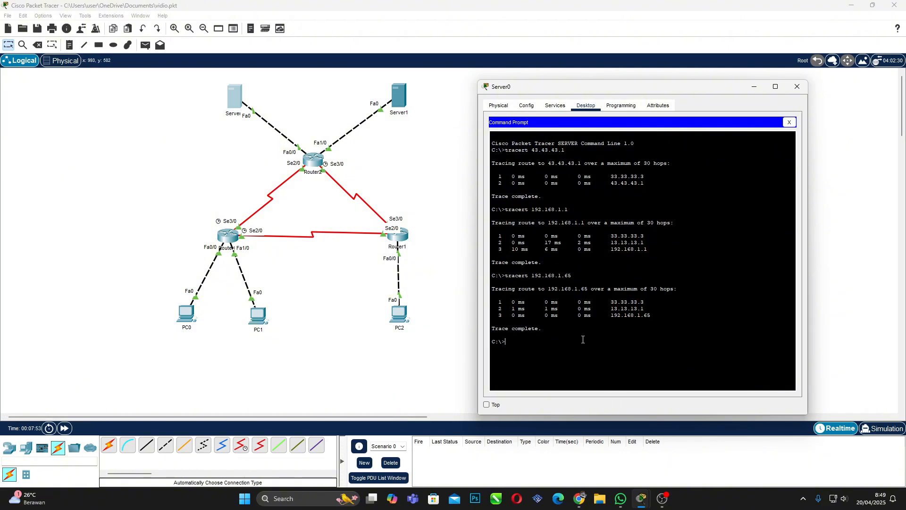
{"action": "type", "text": "1"}
{"action": "type", "text": "92.168.1.253"}
{"action": "key", "text": "Return"}
Run tracert from Server0 to 192.168.1.253 and close the Server0 window.
{"action": "type", "text": "tra"}
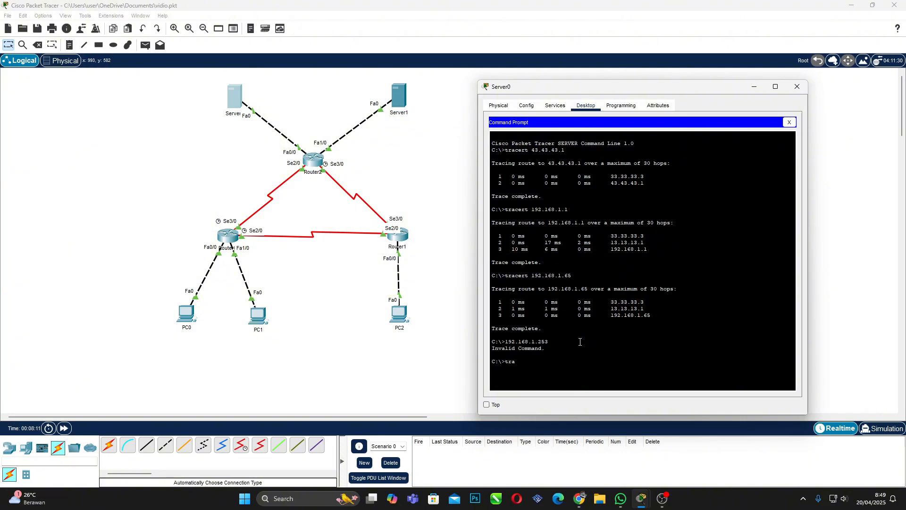
{"action": "type", "text": "cert 1"}
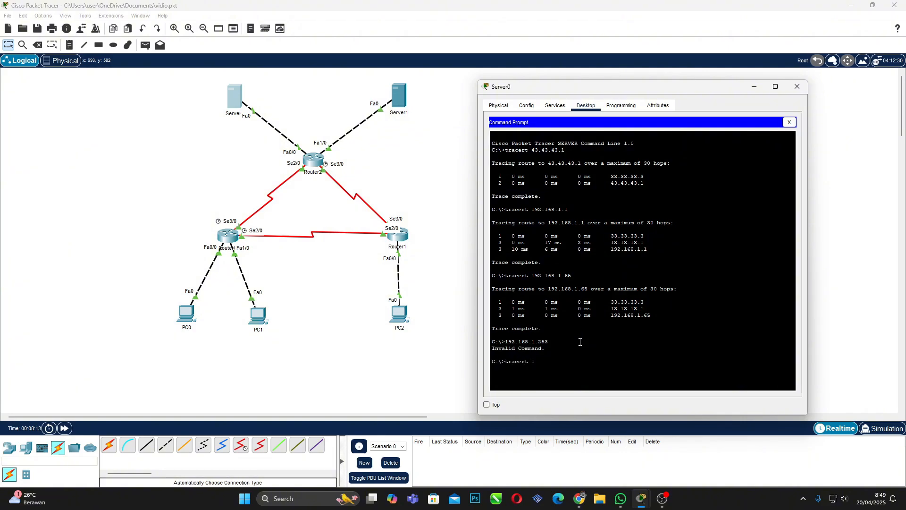
{"action": "type", "text": "92.168.1.253"}
{"action": "key", "text": "Return"}
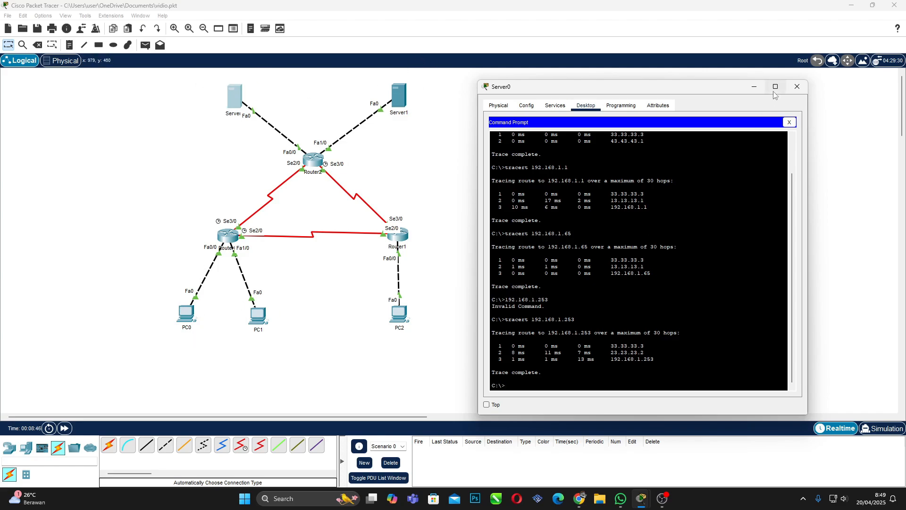
{"action": "left_click", "coordinate": [797, 86]}
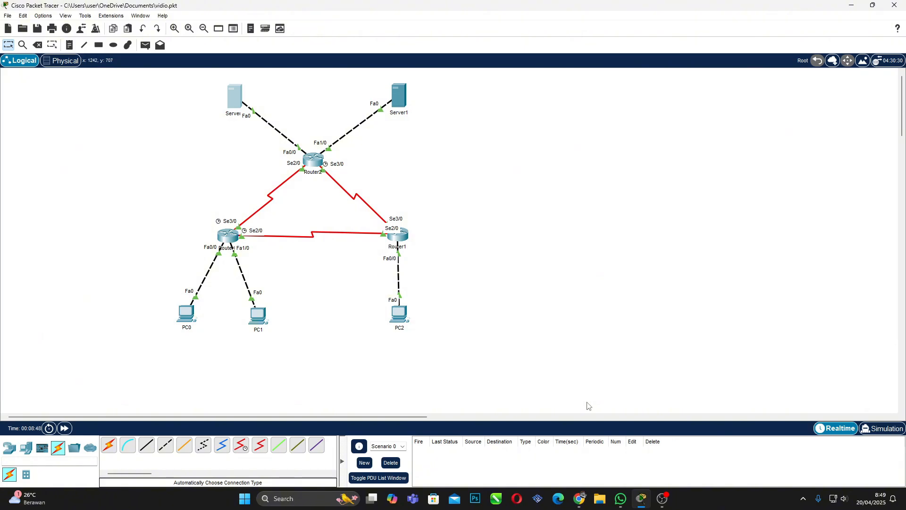
Return to the Chrome page and review the closing Realtime tracing instructions and the D.TUGAS assignment section.
{"action": "mouse_move", "coordinate": [578, 497]}
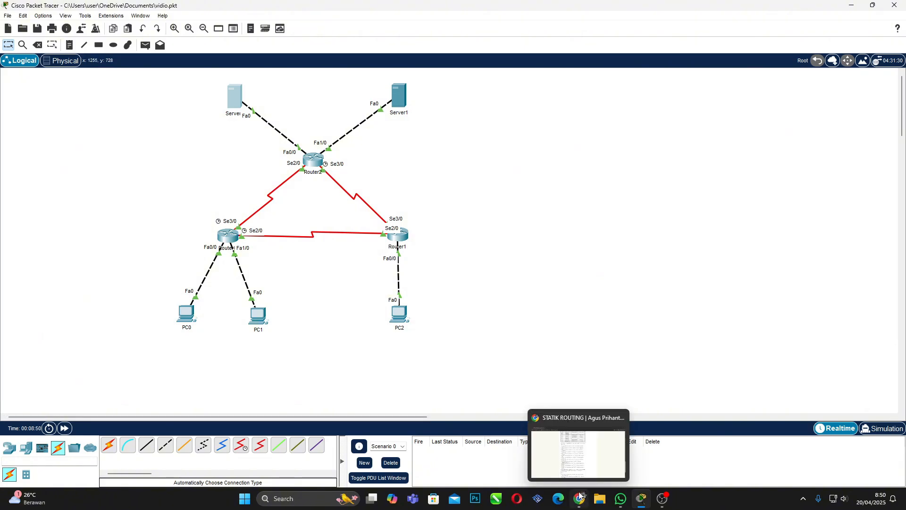
{"action": "left_click", "coordinate": [572, 457]}
{"action": "scroll", "coordinate": [508, 379], "scroll_direction": "down", "scroll_amount": 2}
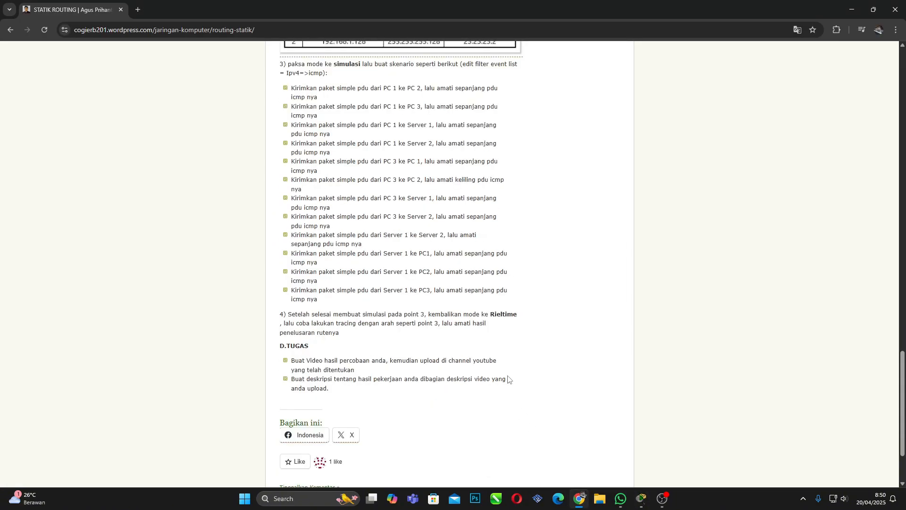